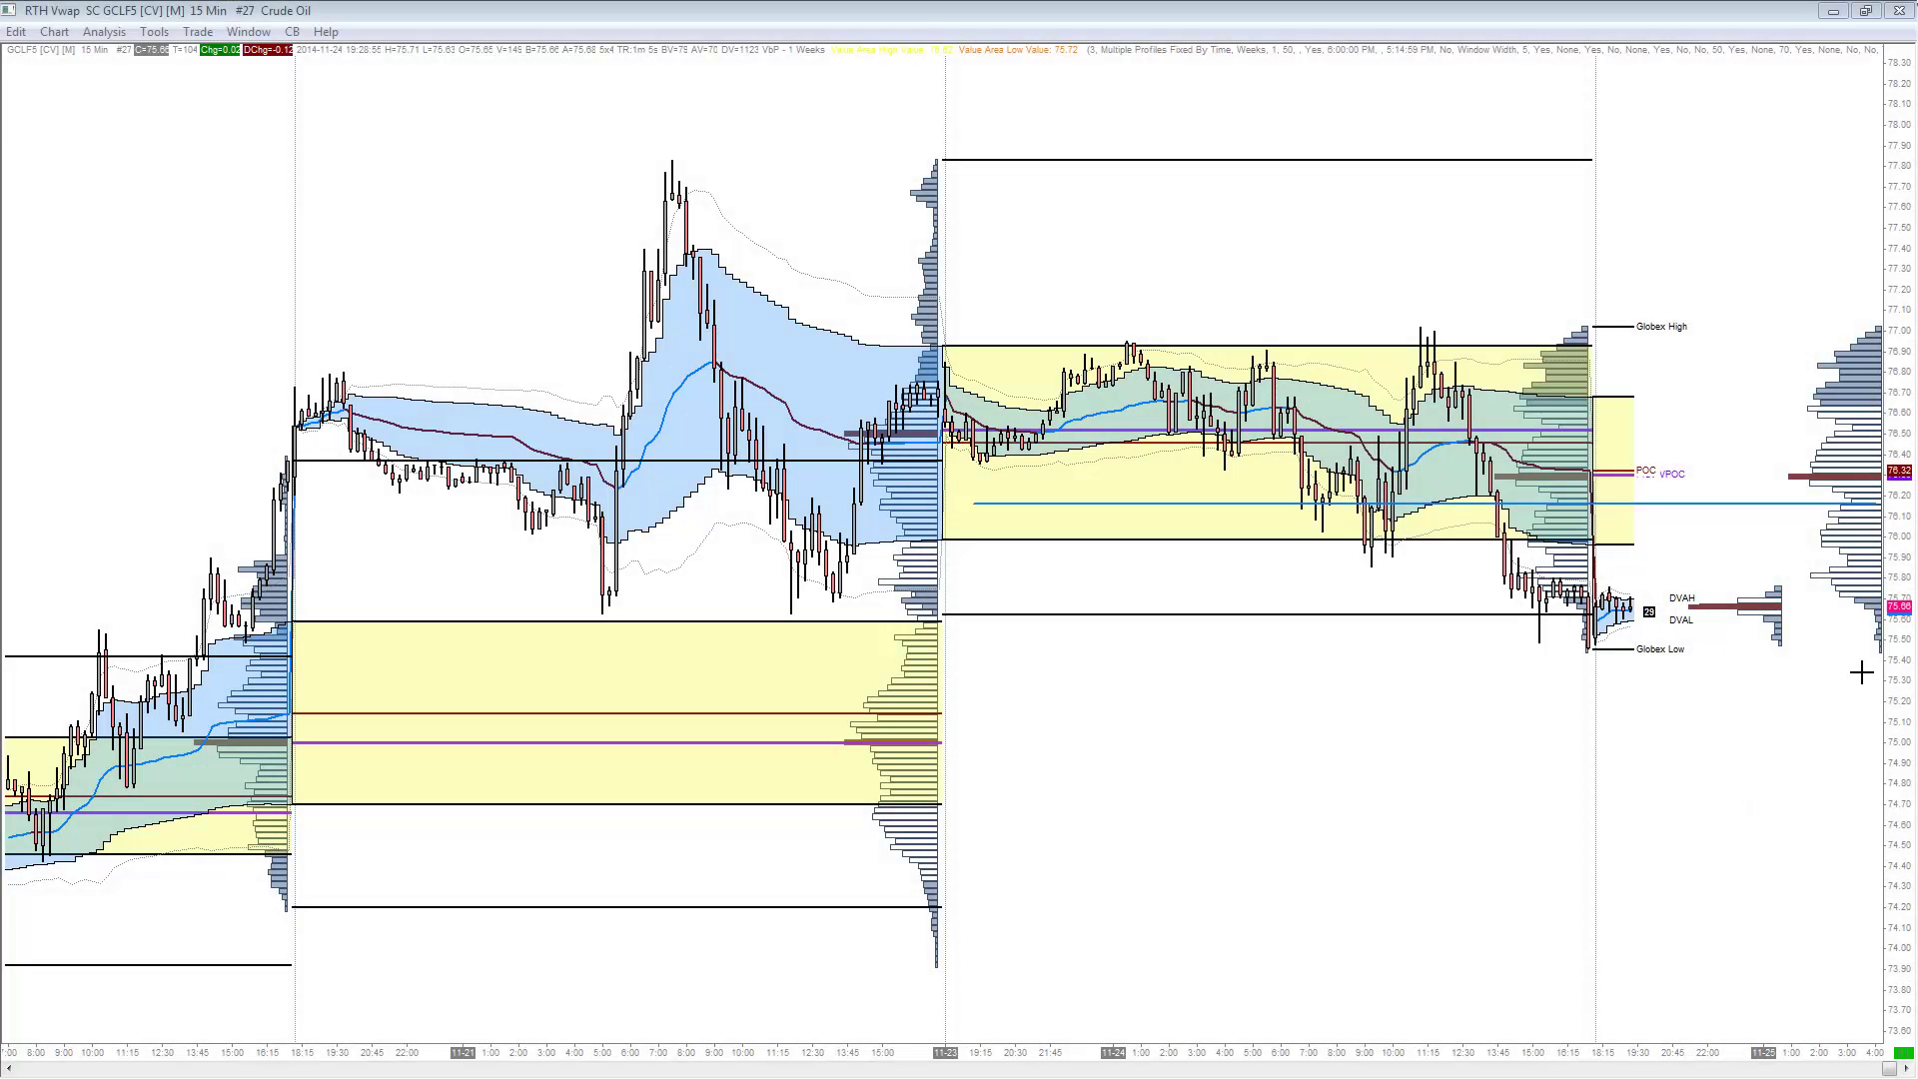
- Compress the 15-minute crude oil chart's price axis so a wider price range fits
left_click_drag(1897, 717, 1894, 708)
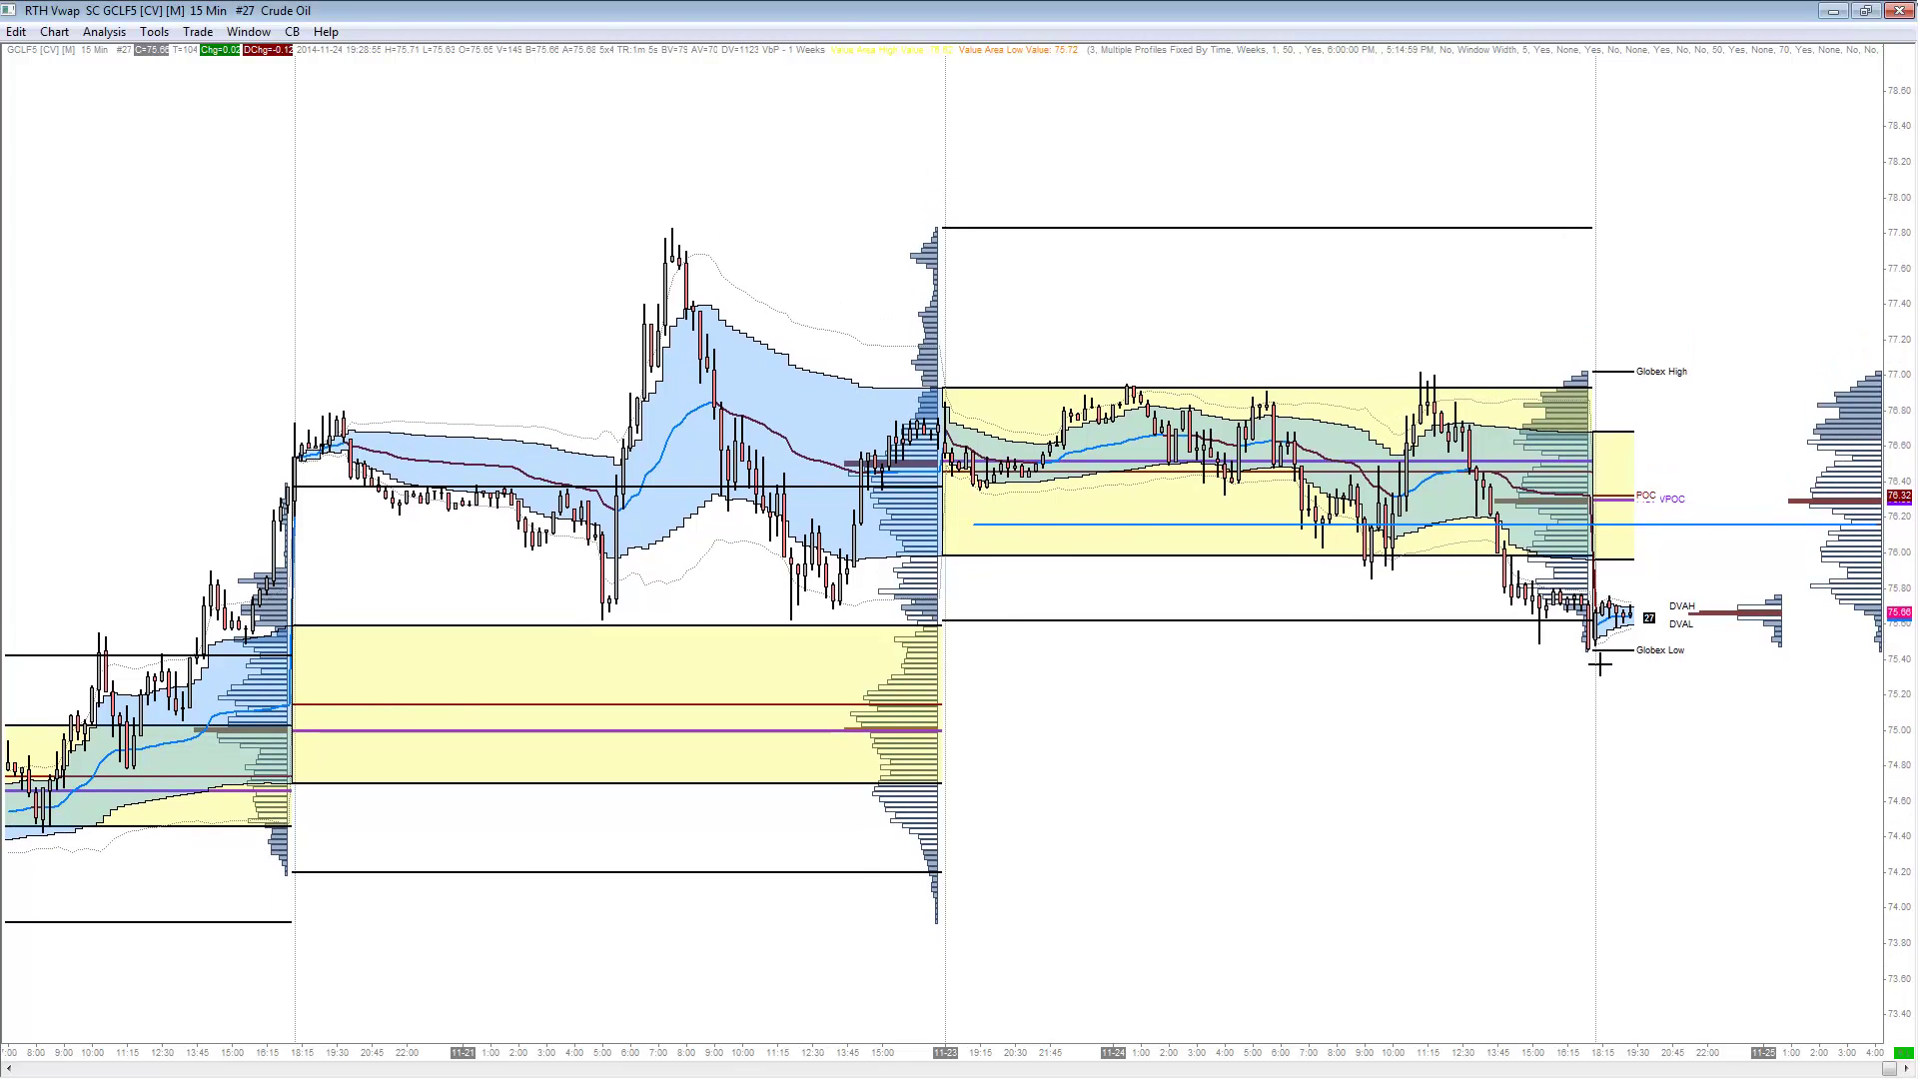
left_click_drag(615, 130, 591, 128)
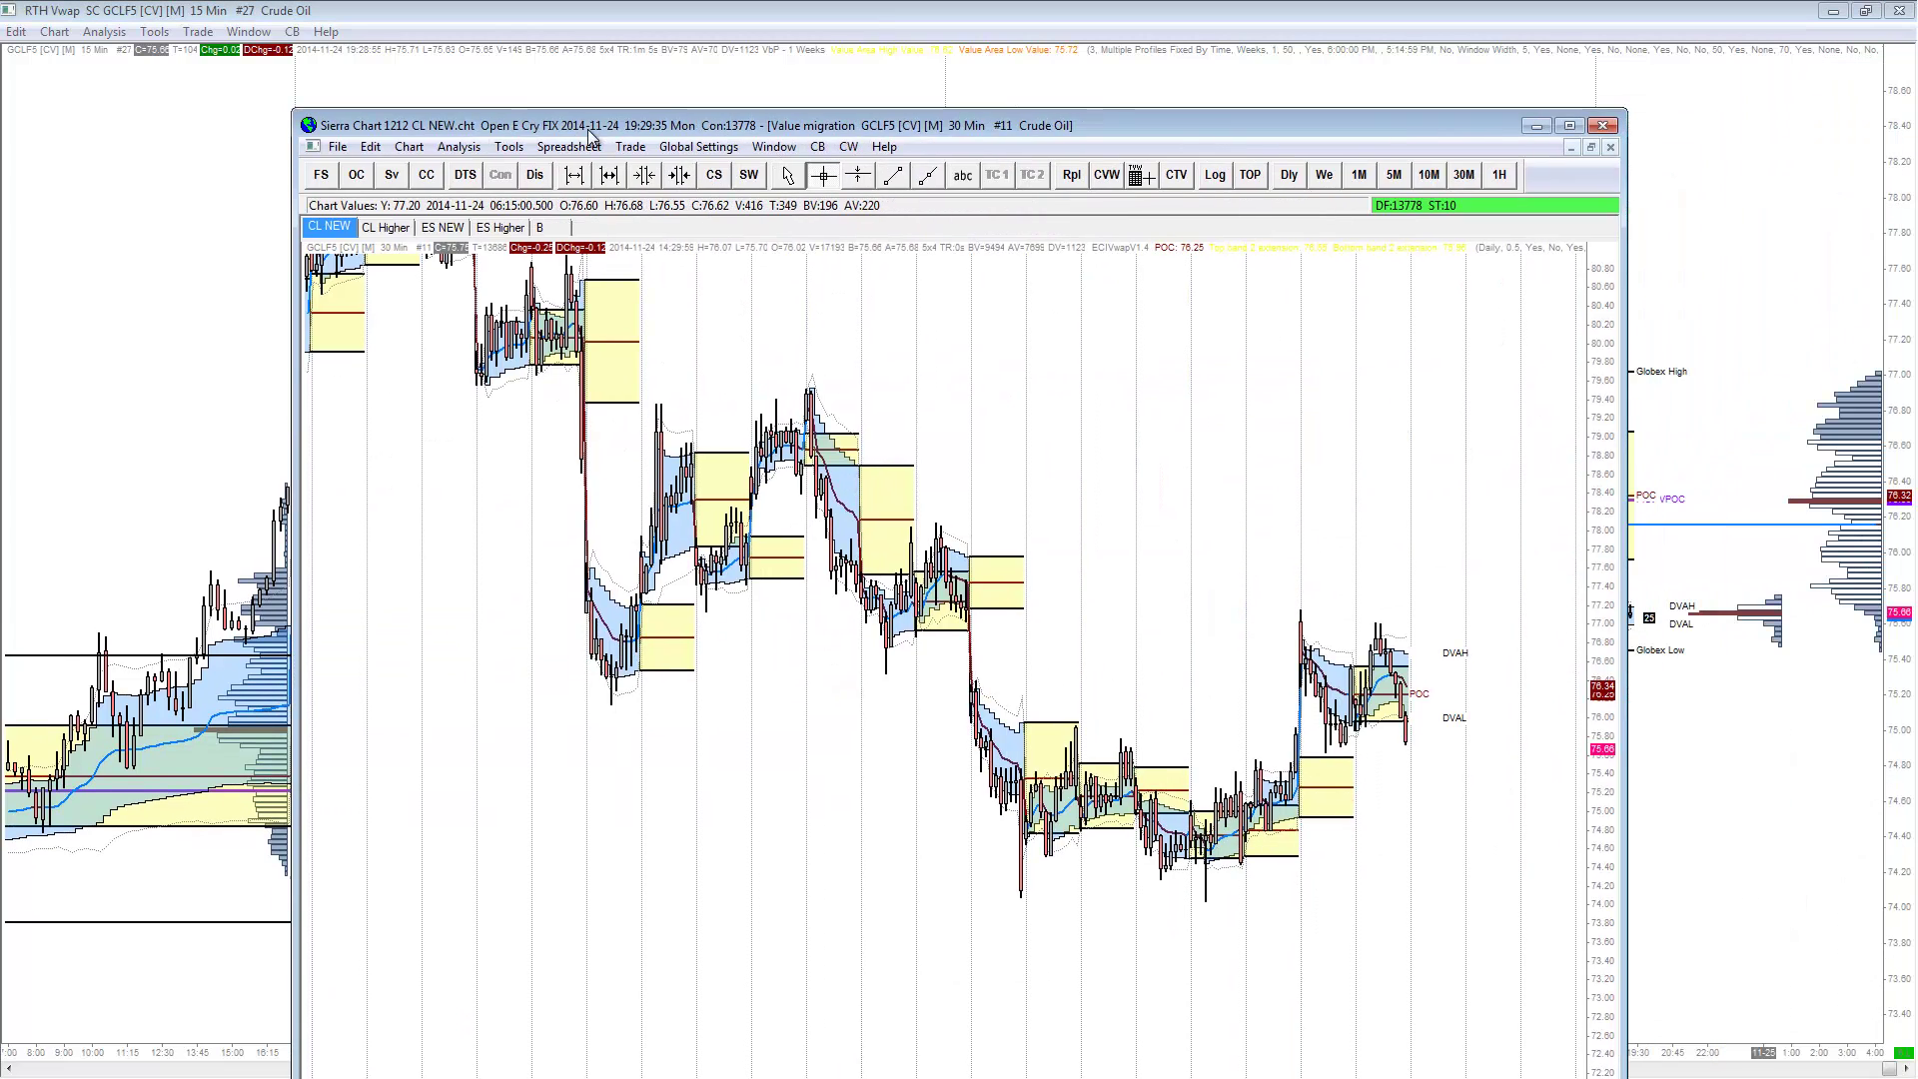
double_click(591, 128)
left_click(190, 1066)
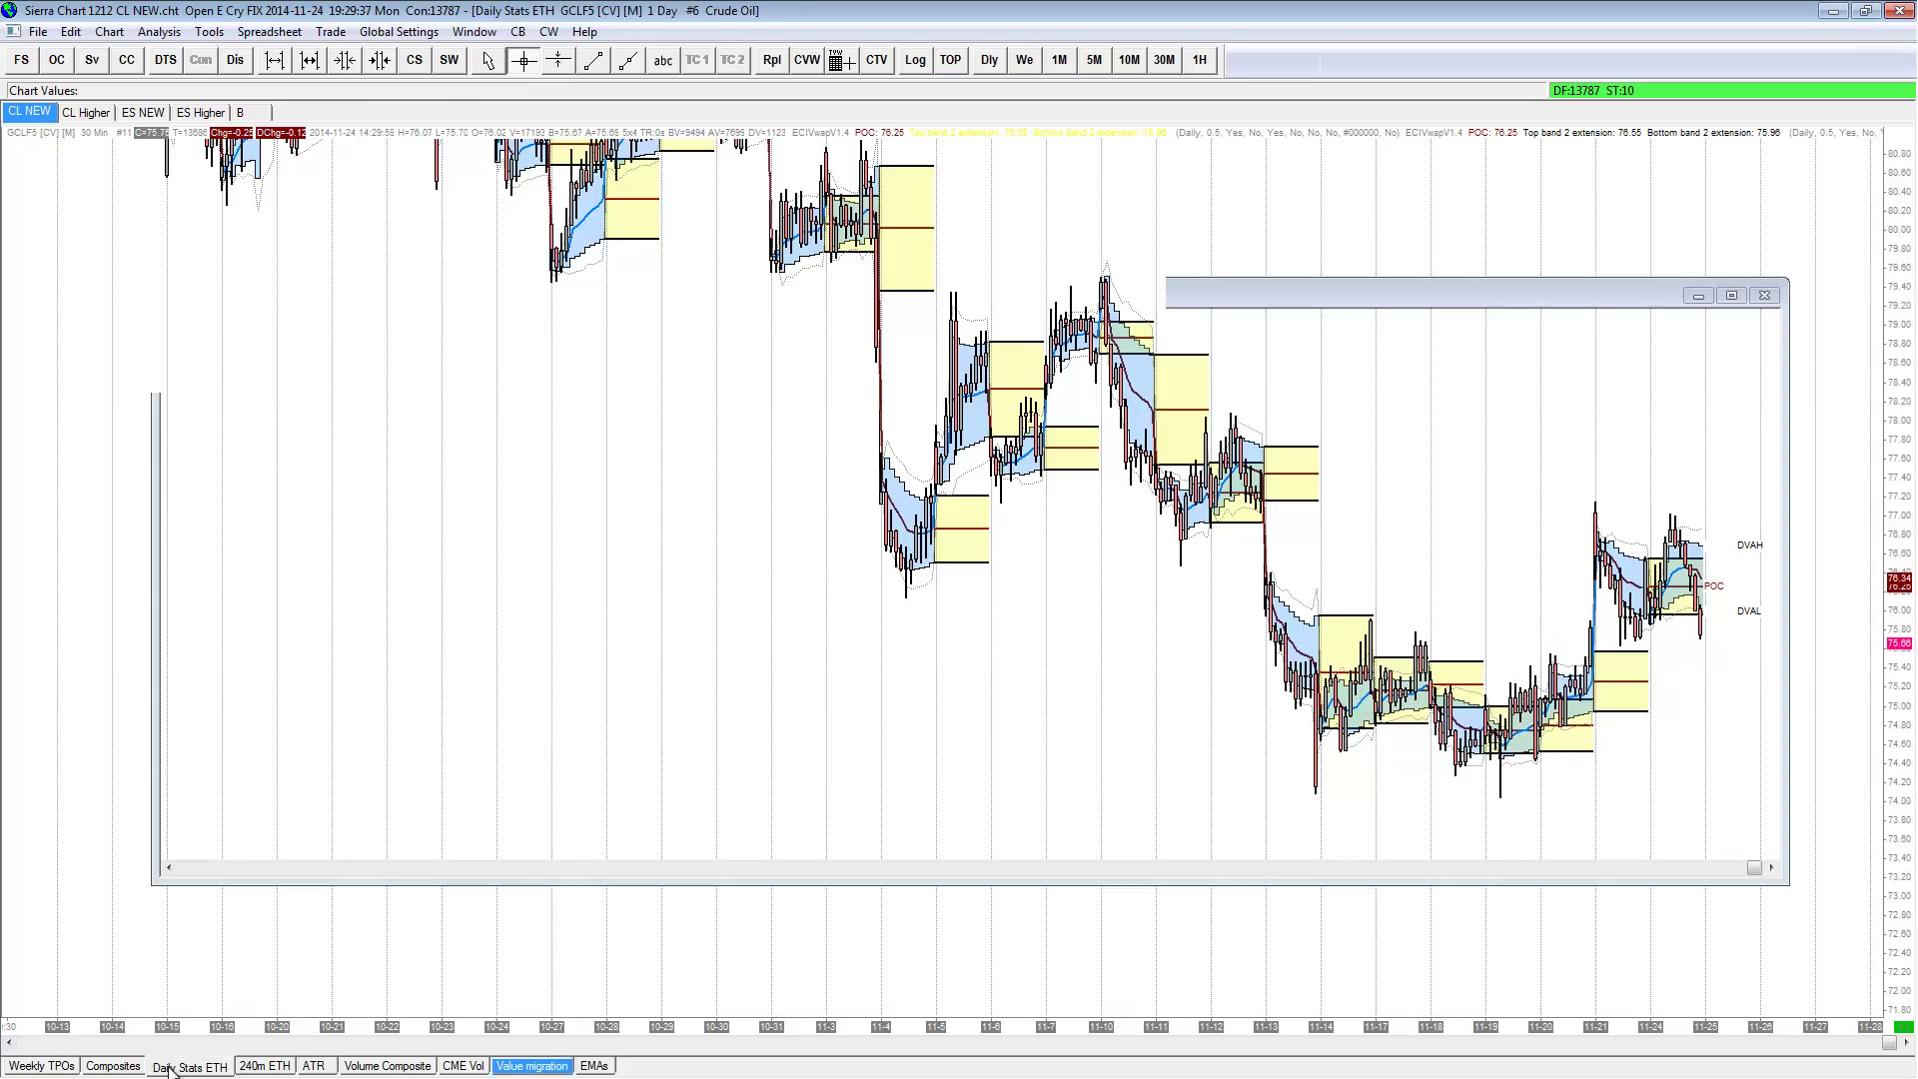
left_click_drag(1002, 578, 505, 631)
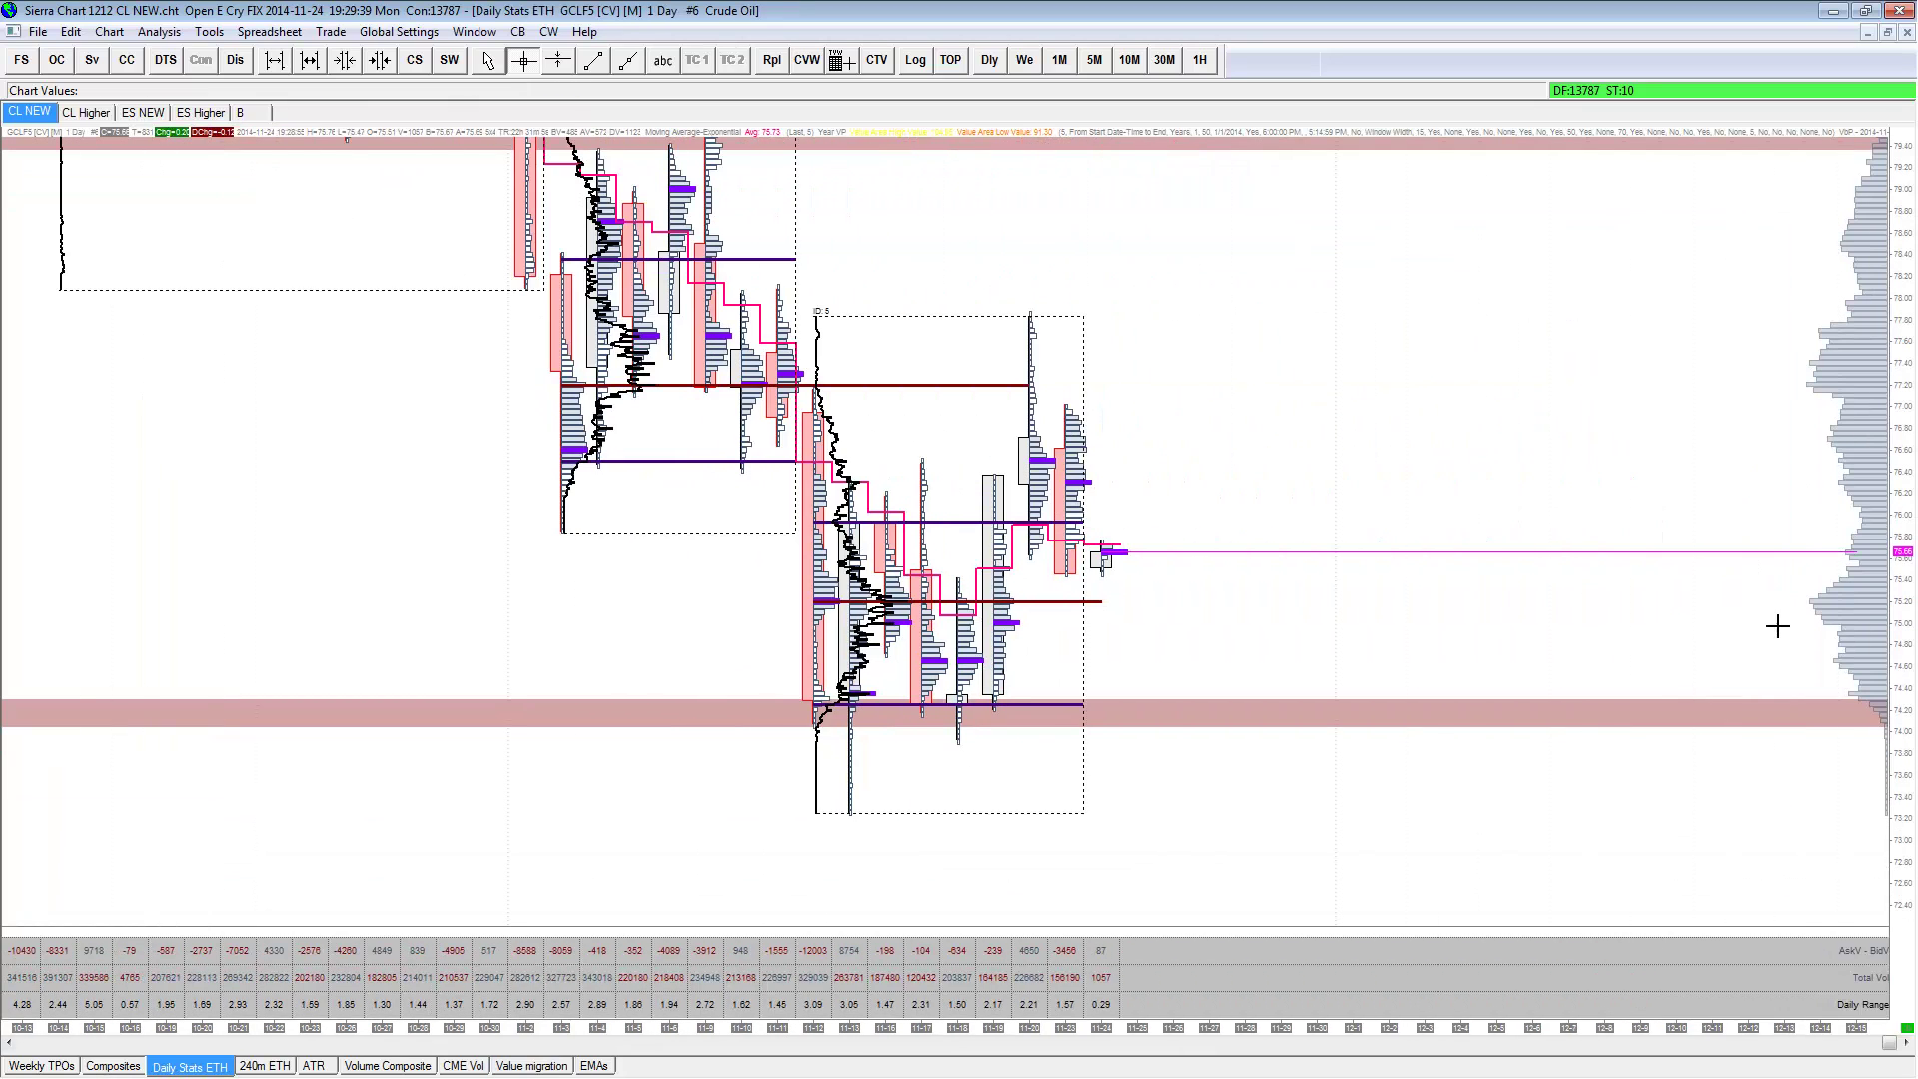
mouse_move(1897, 633)
left_mouse_down()
mouse_move(1897, 685)
mouse_move(1895, 652)
left_mouse_up()
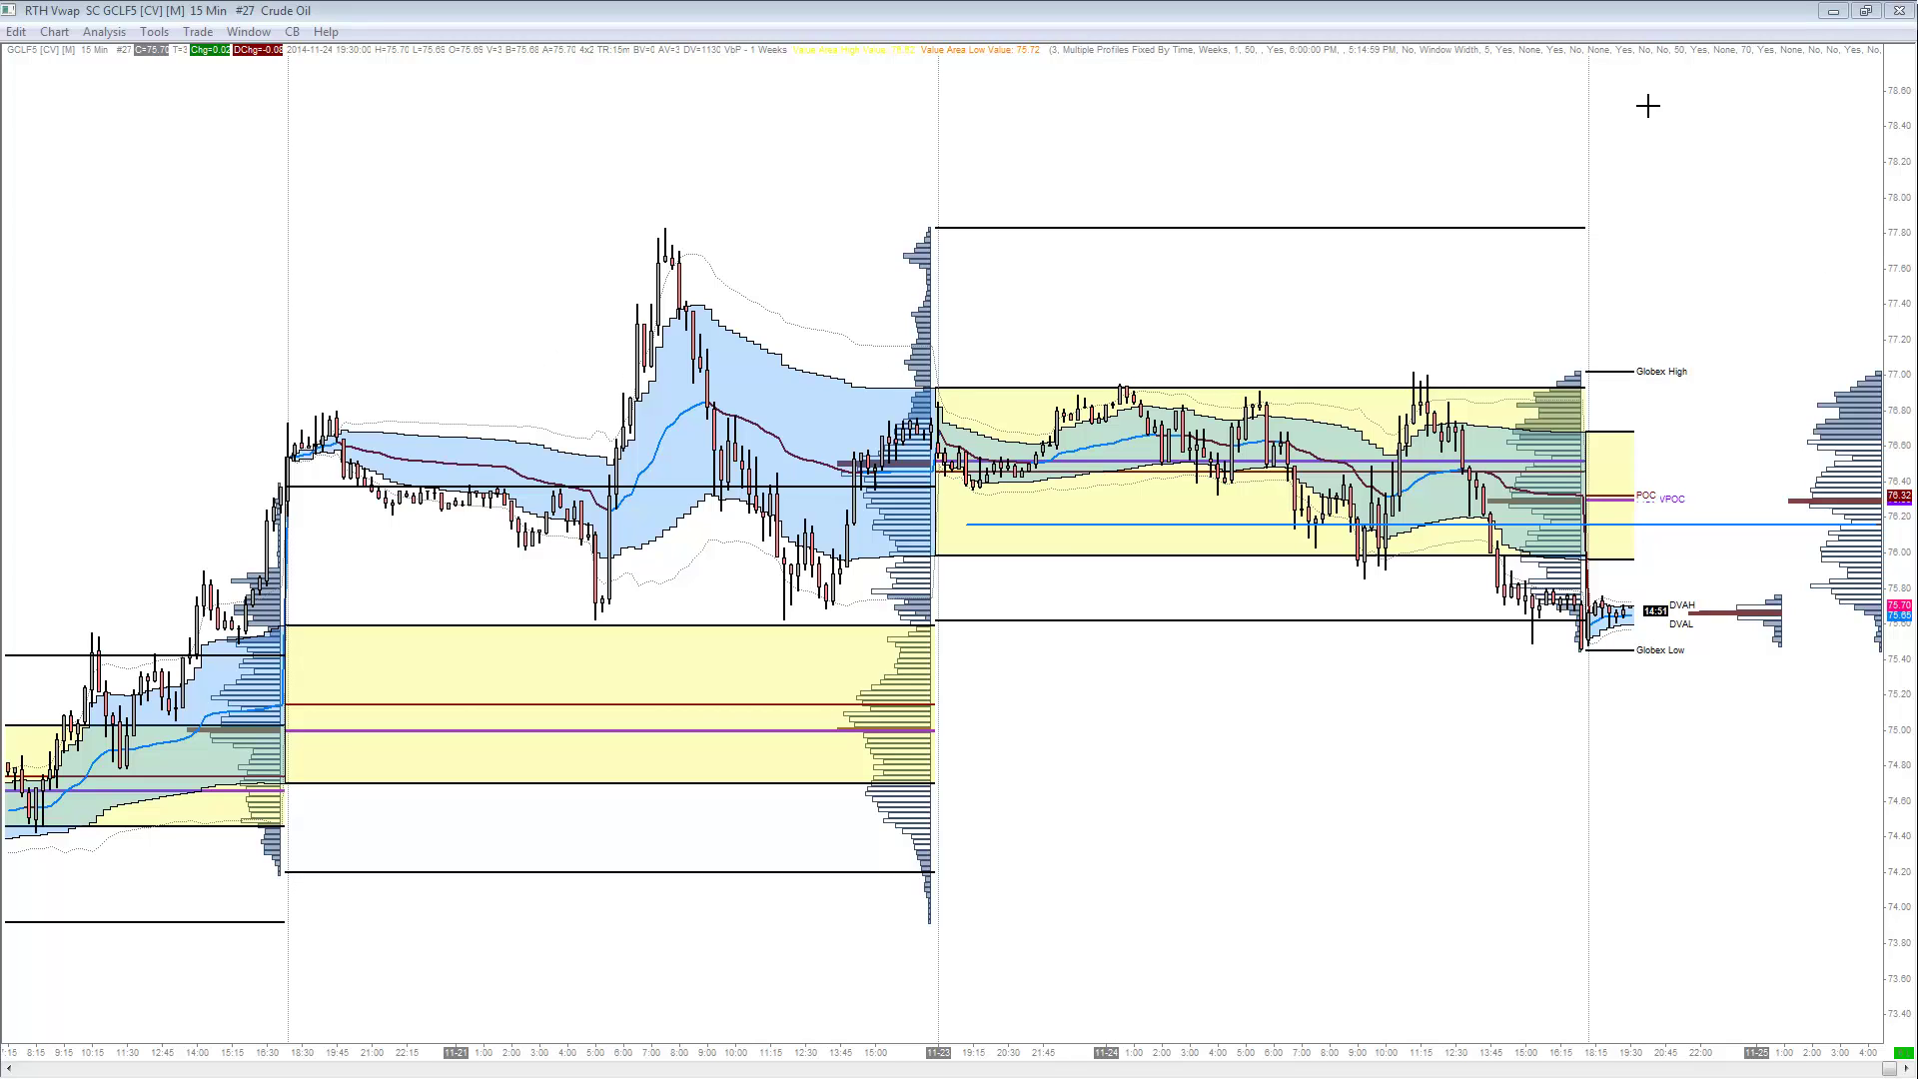
right_click(506, 208)
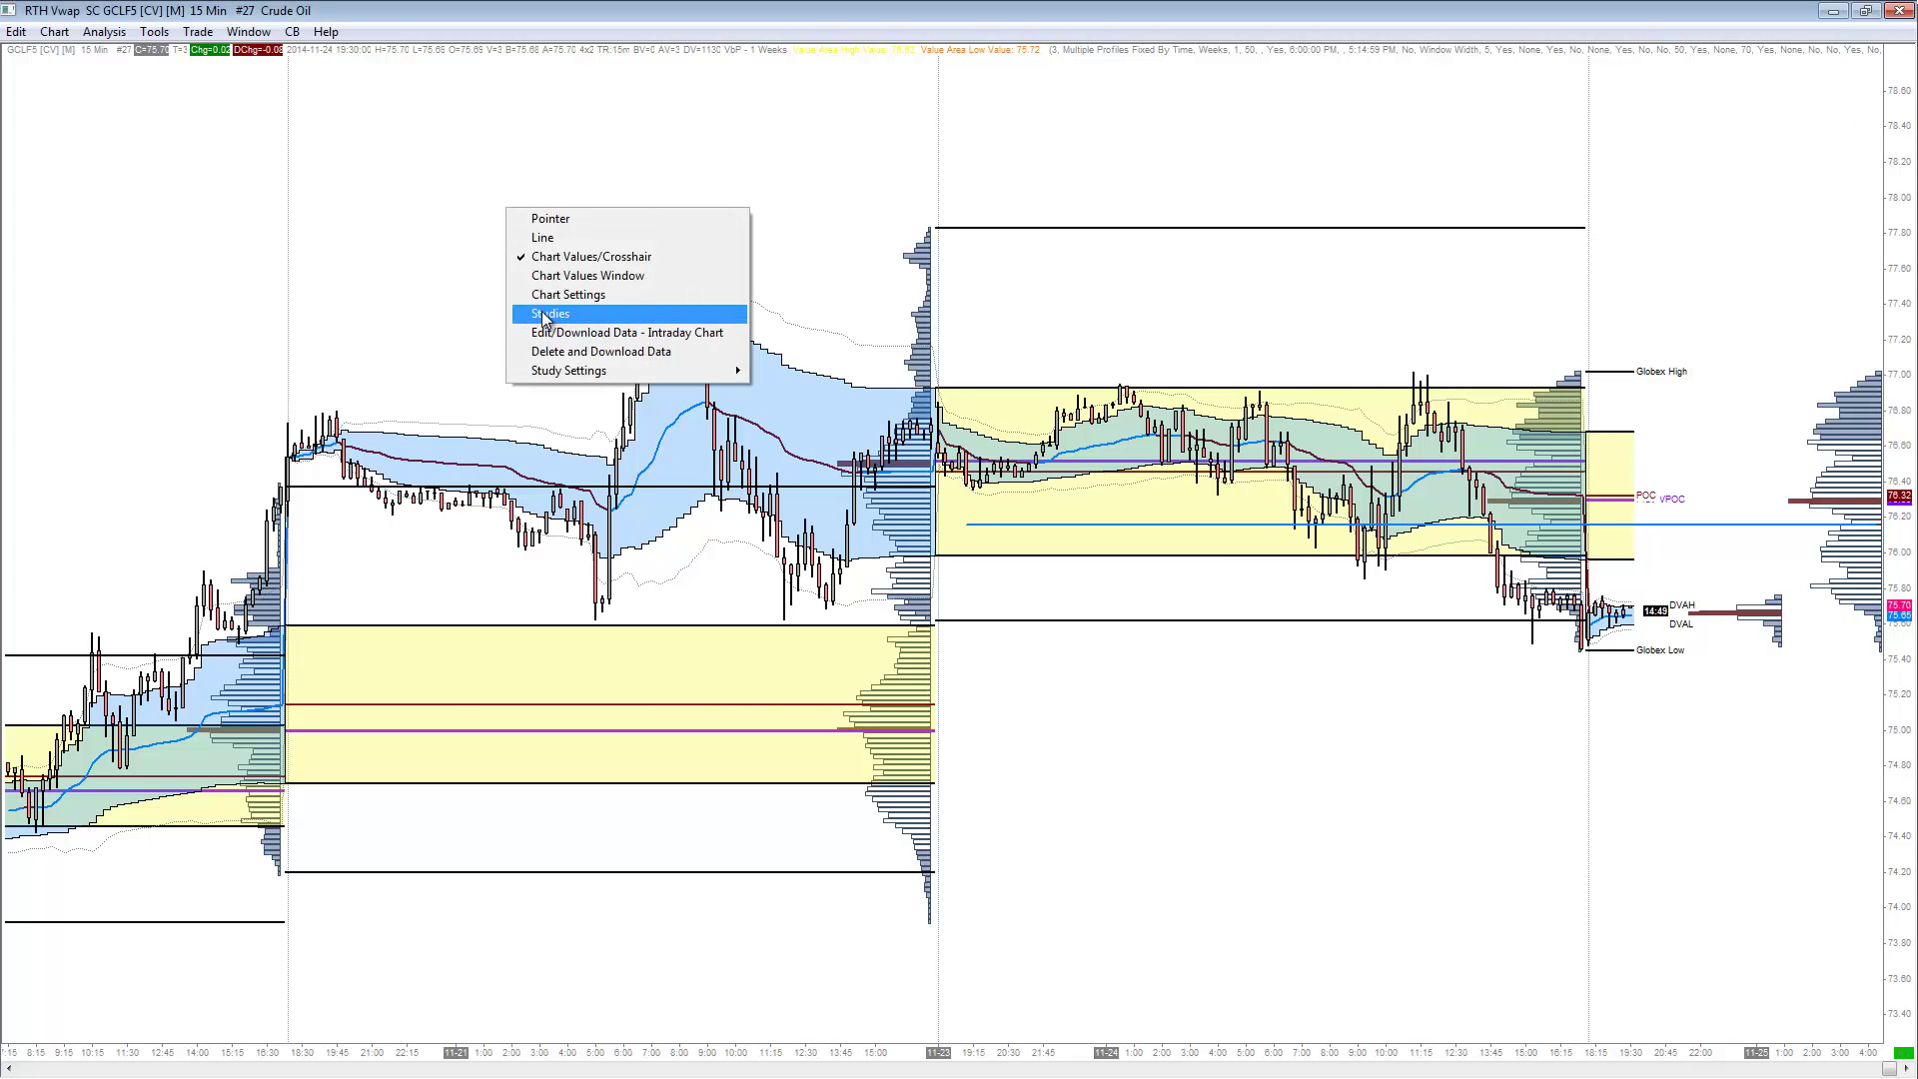
left_click(560, 312)
left_click(655, 570)
key("v")
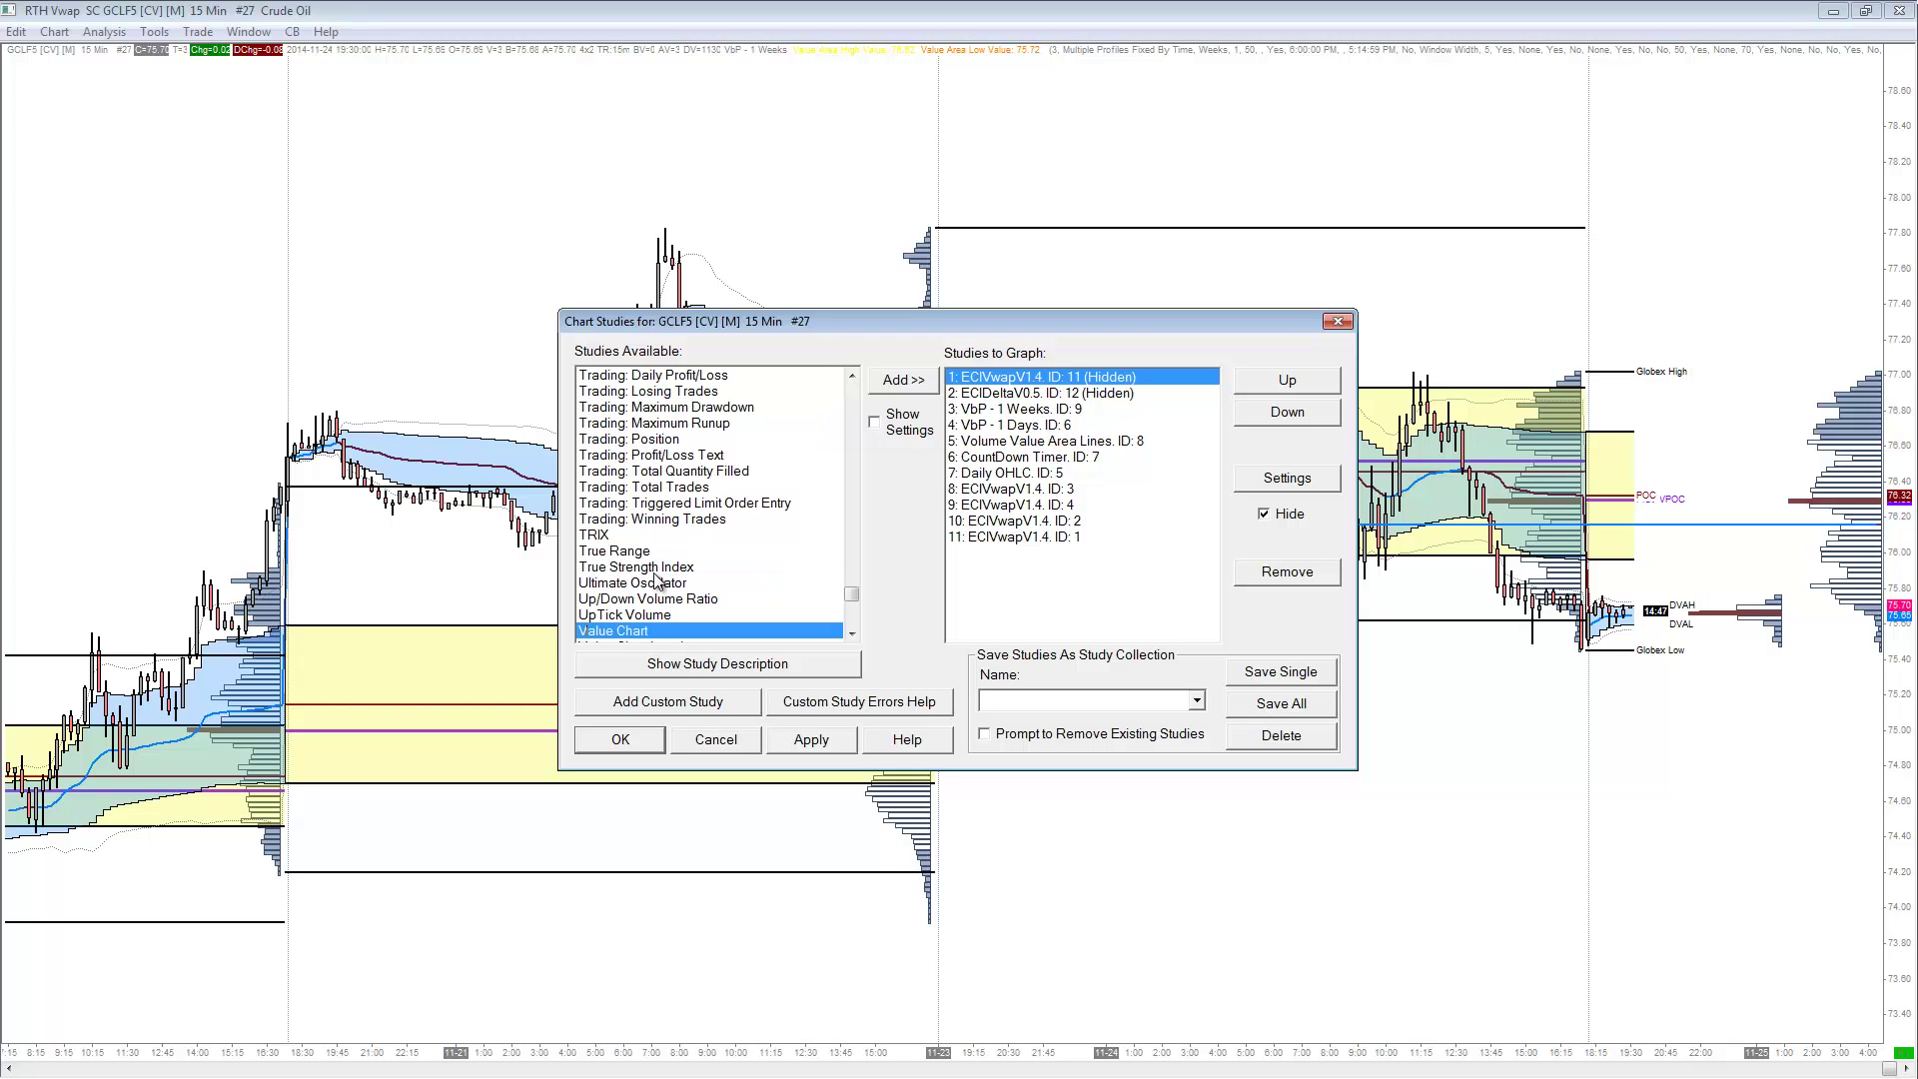
scroll(664, 589, "down", 3)
scroll(712, 569, "down", 4)
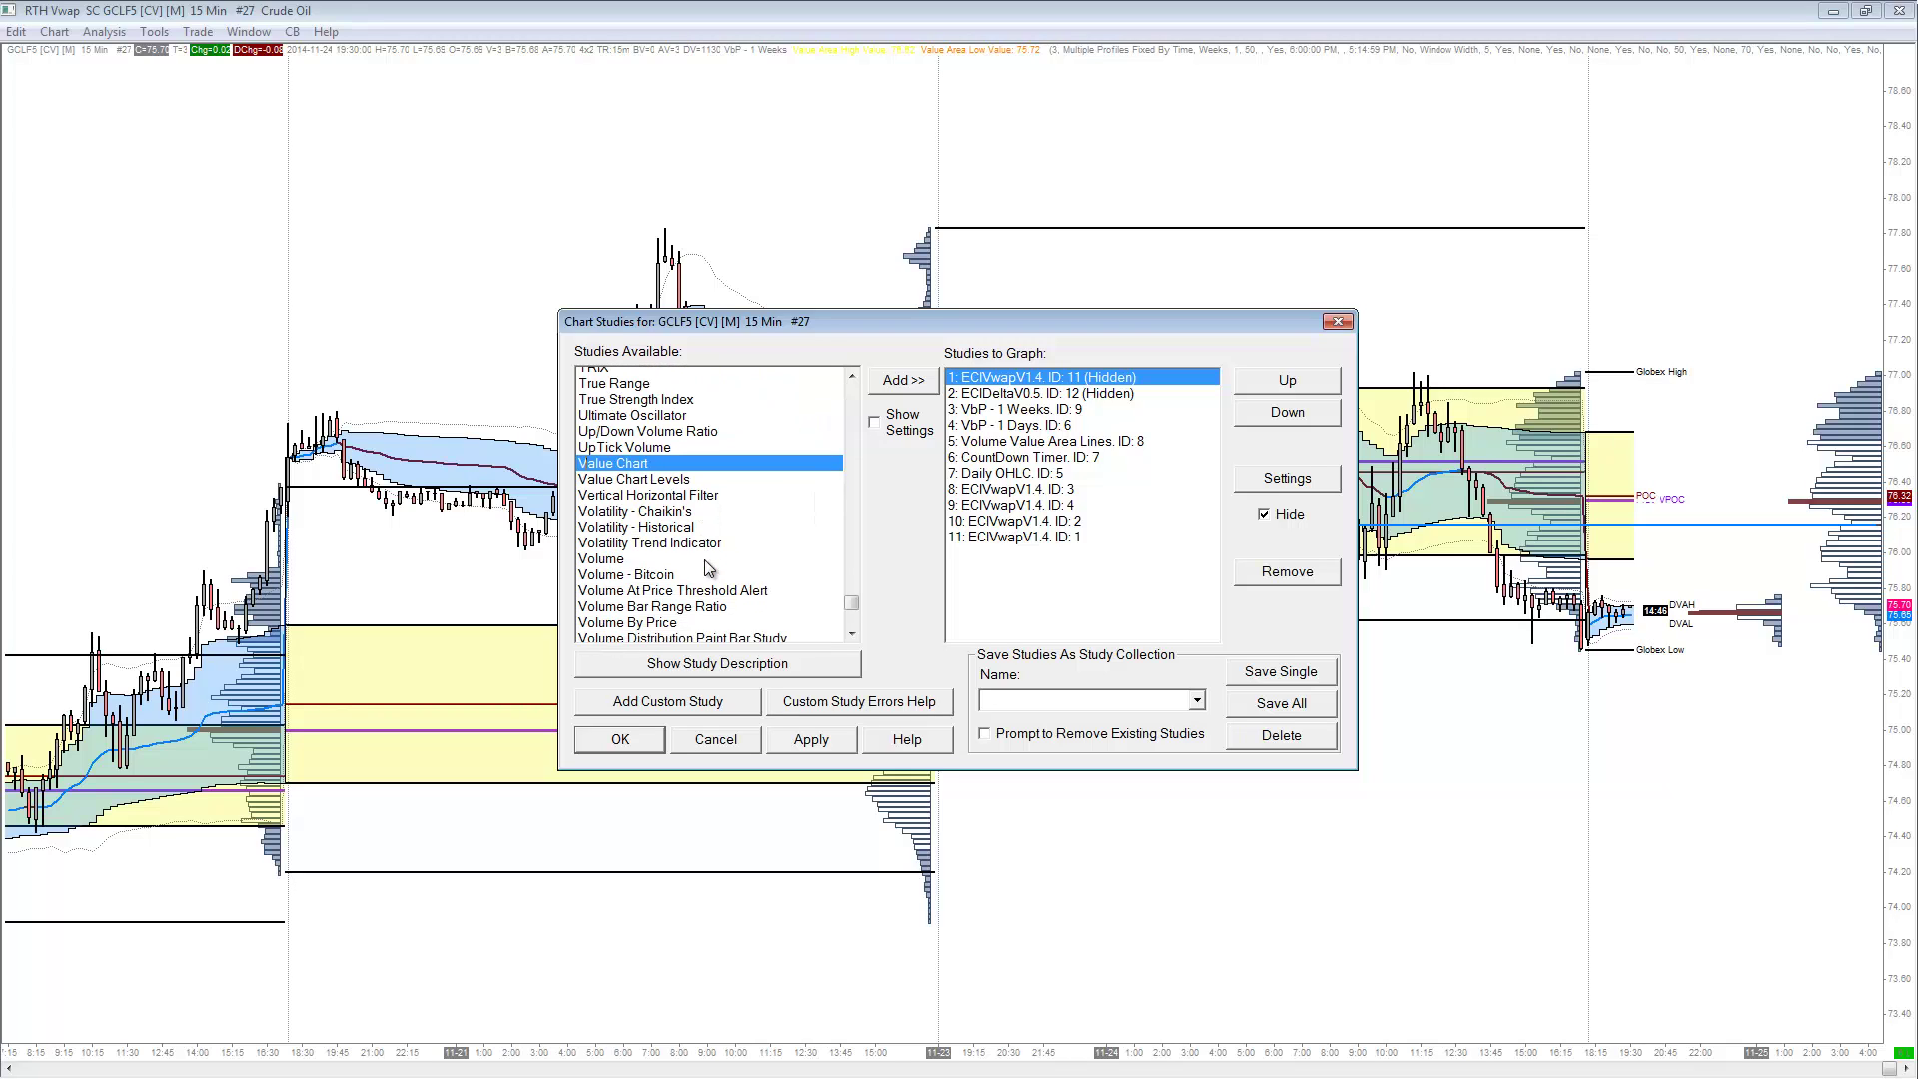
scroll(704, 560, "down", 2)
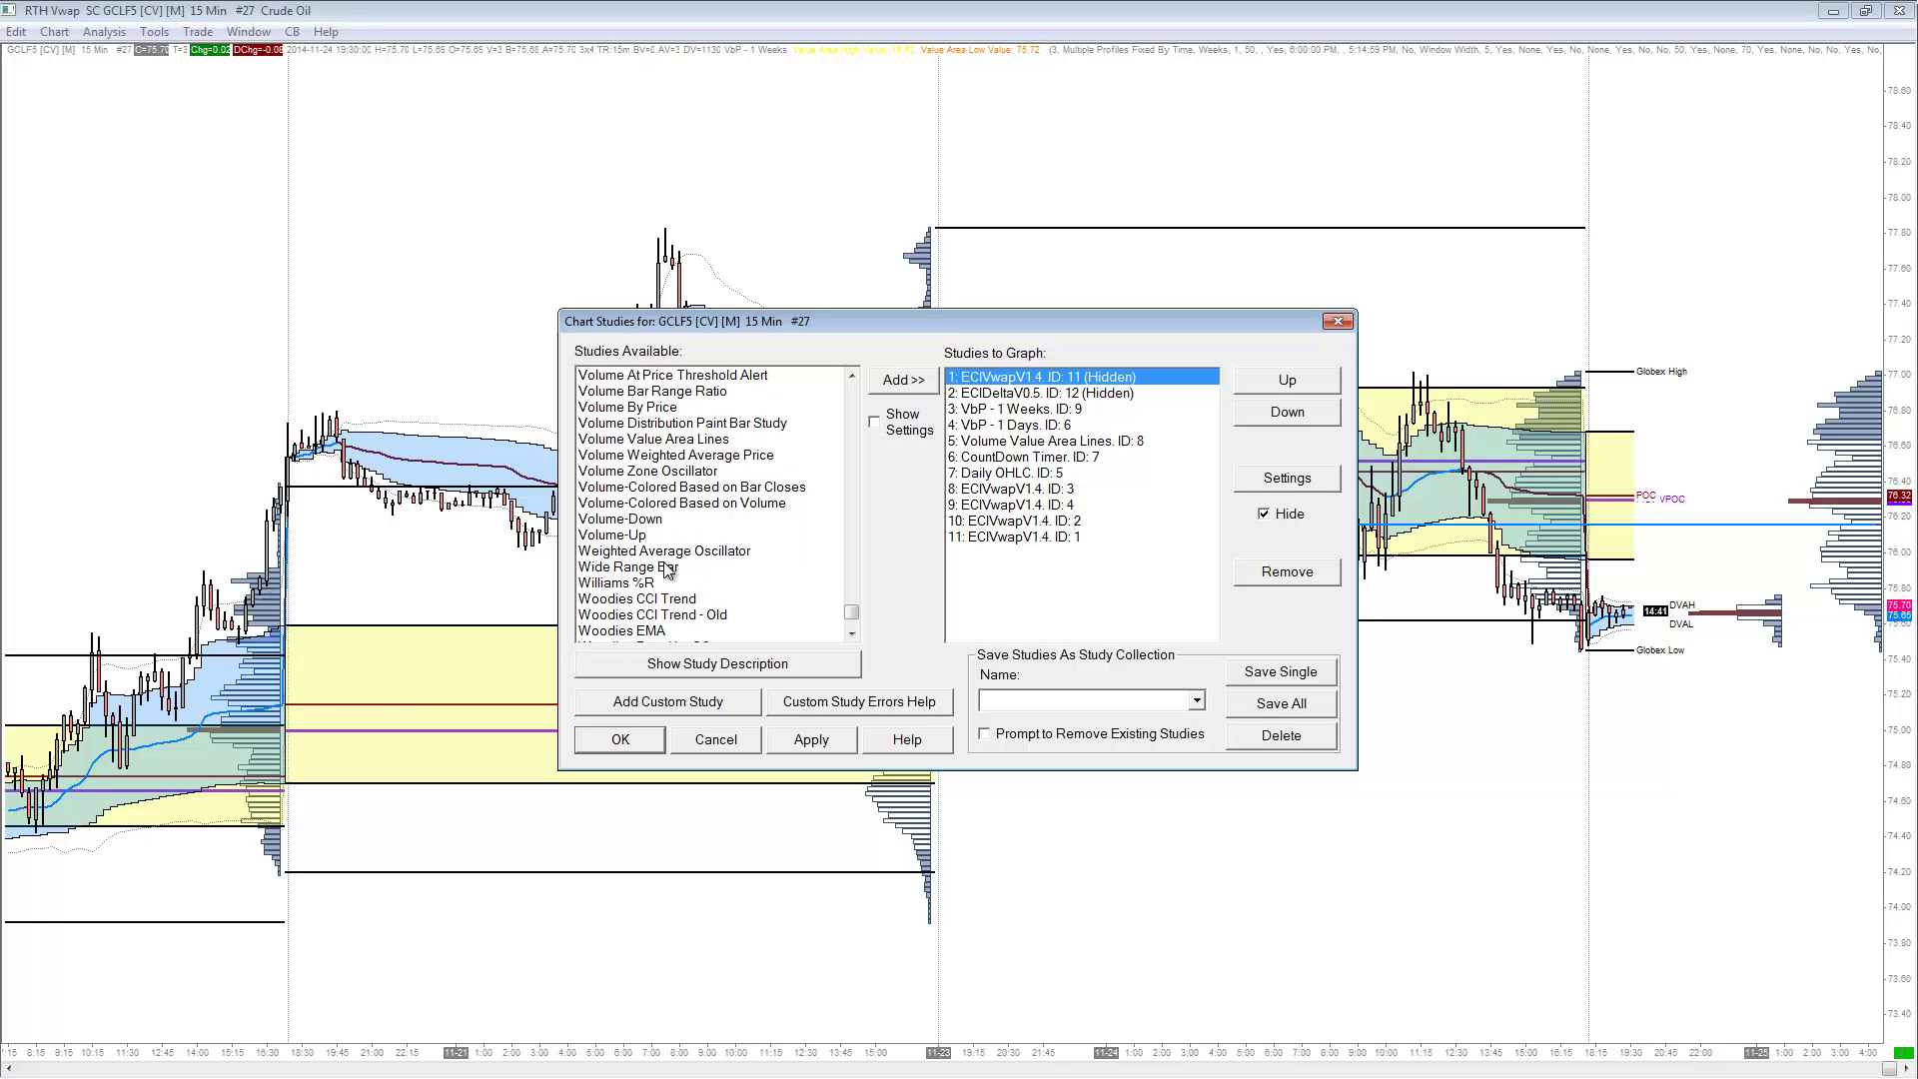
double_click(668, 408)
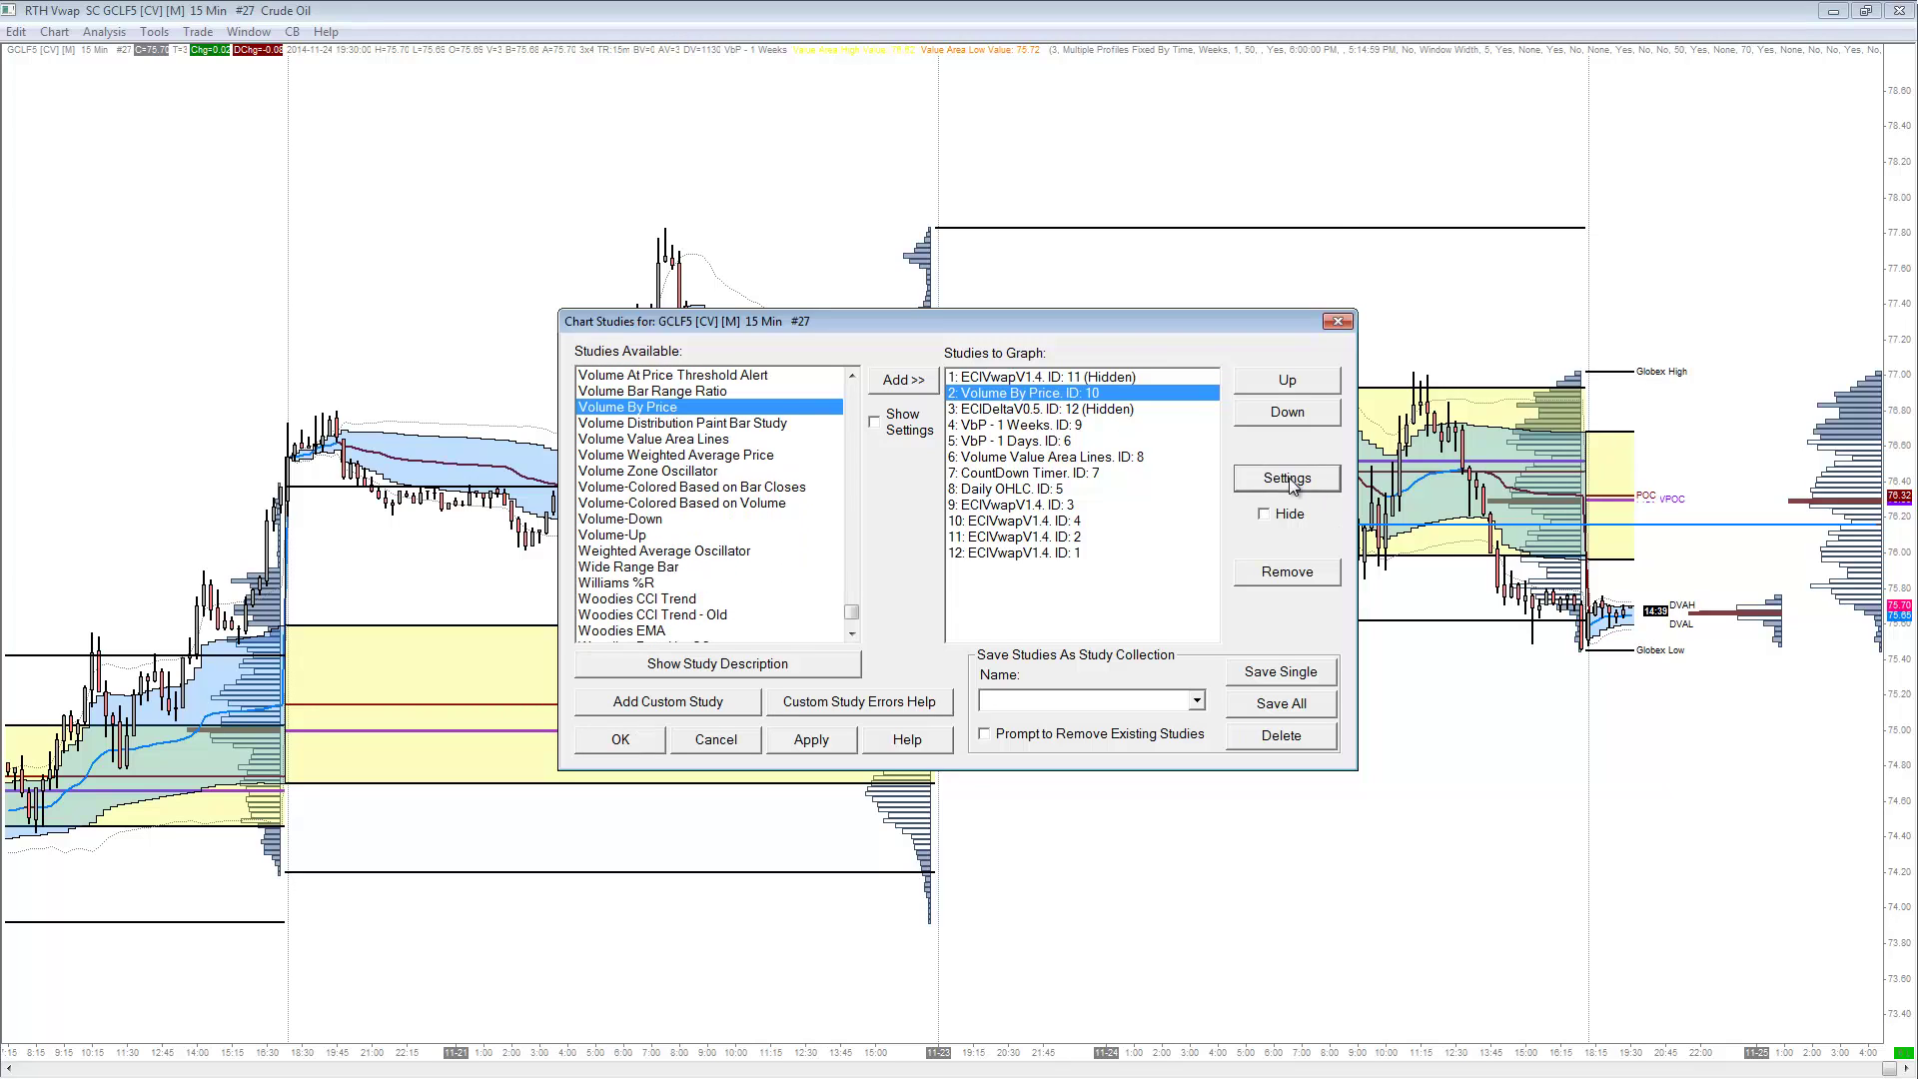
left_click(1289, 480)
left_click(651, 281)
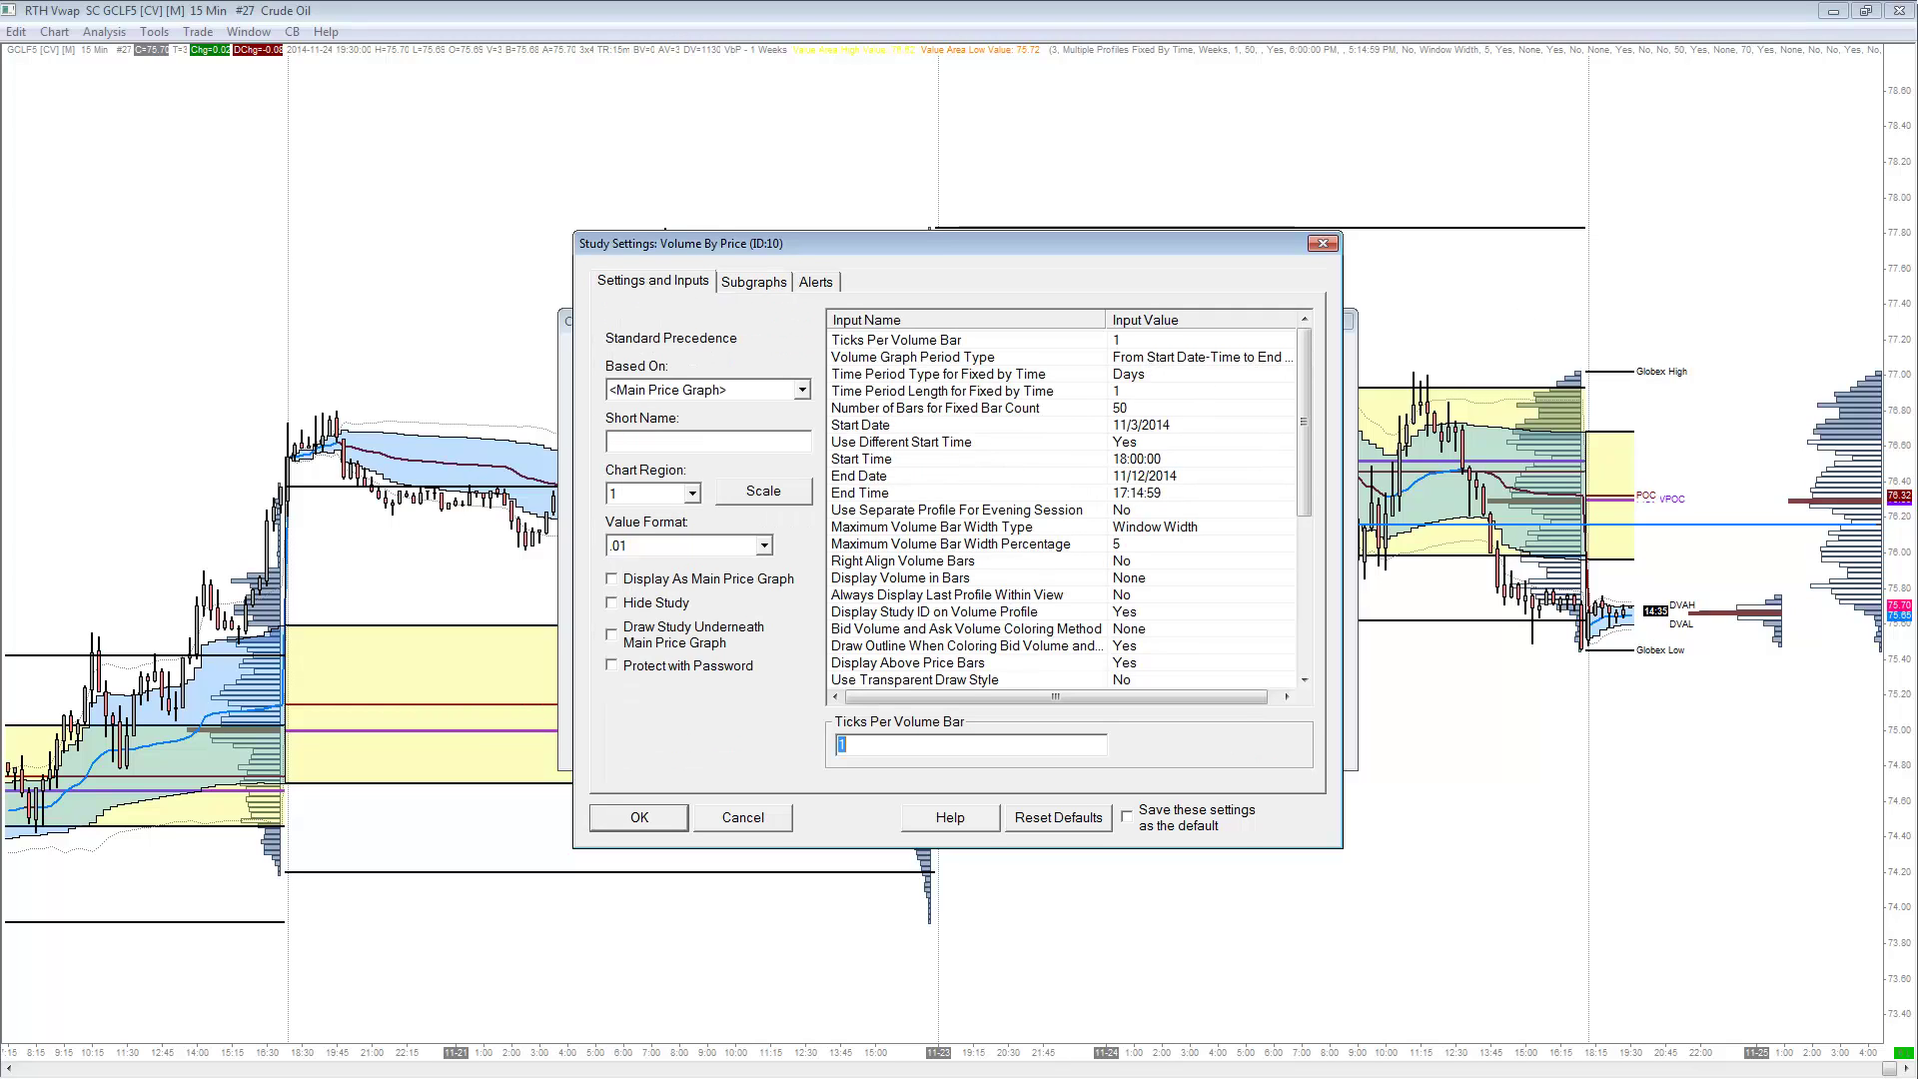
left_click(1323, 243)
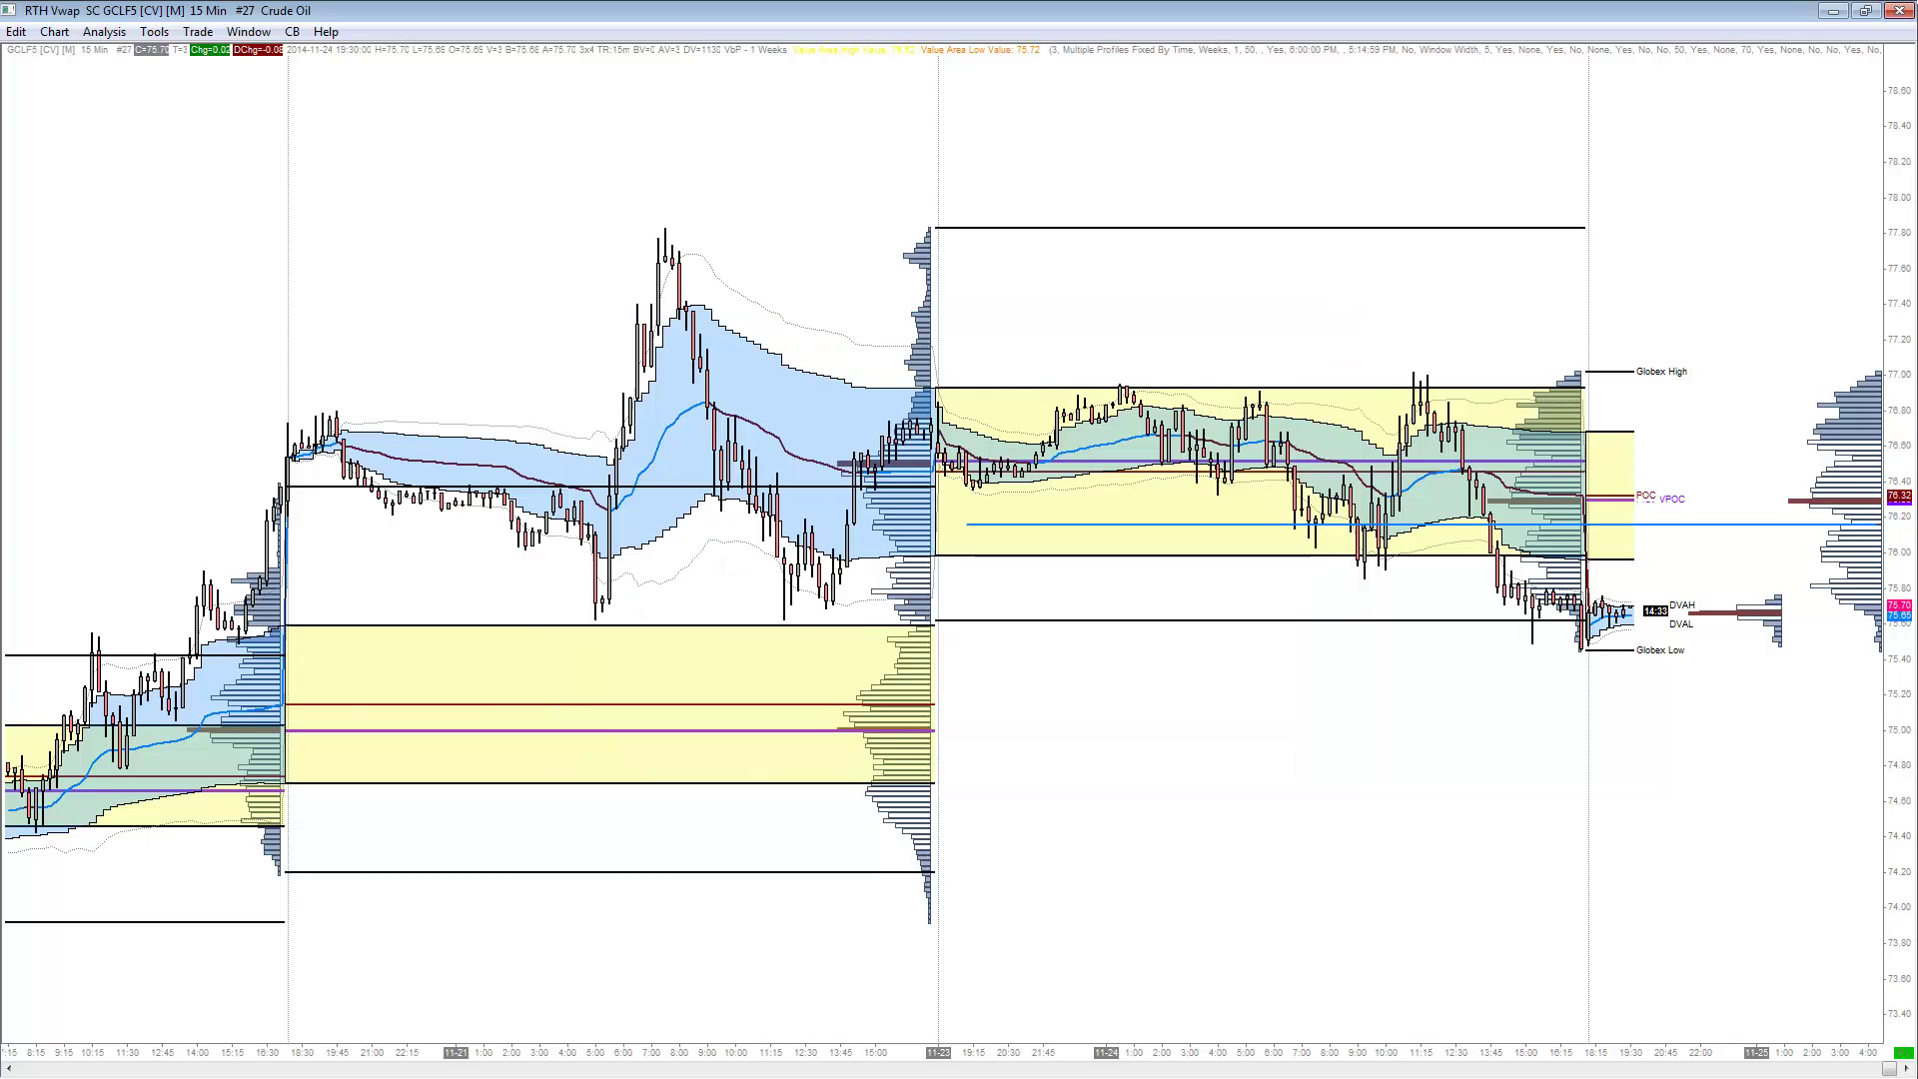
left_click_drag(2, 34, 253, 34)
left_click_drag(484, 34, 676, 34)
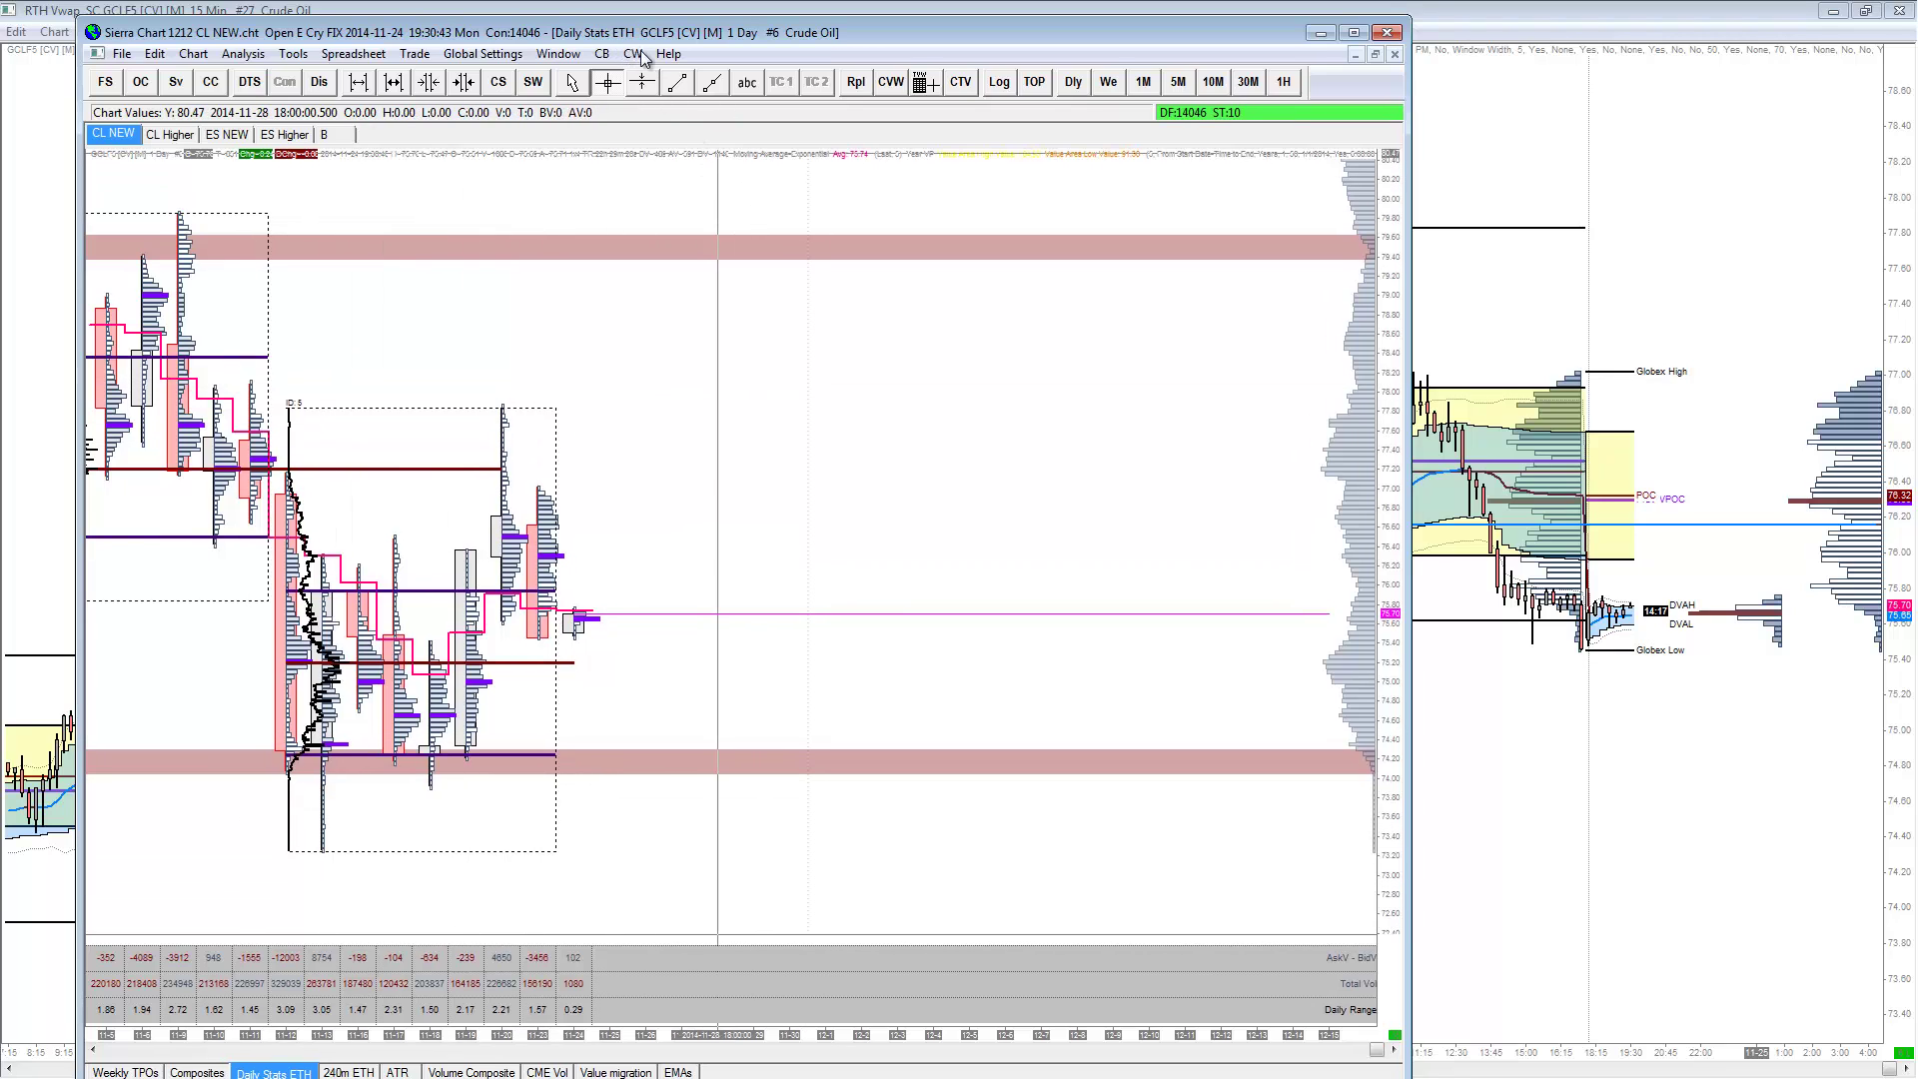
left_click_drag(627, 37, 1917, 130)
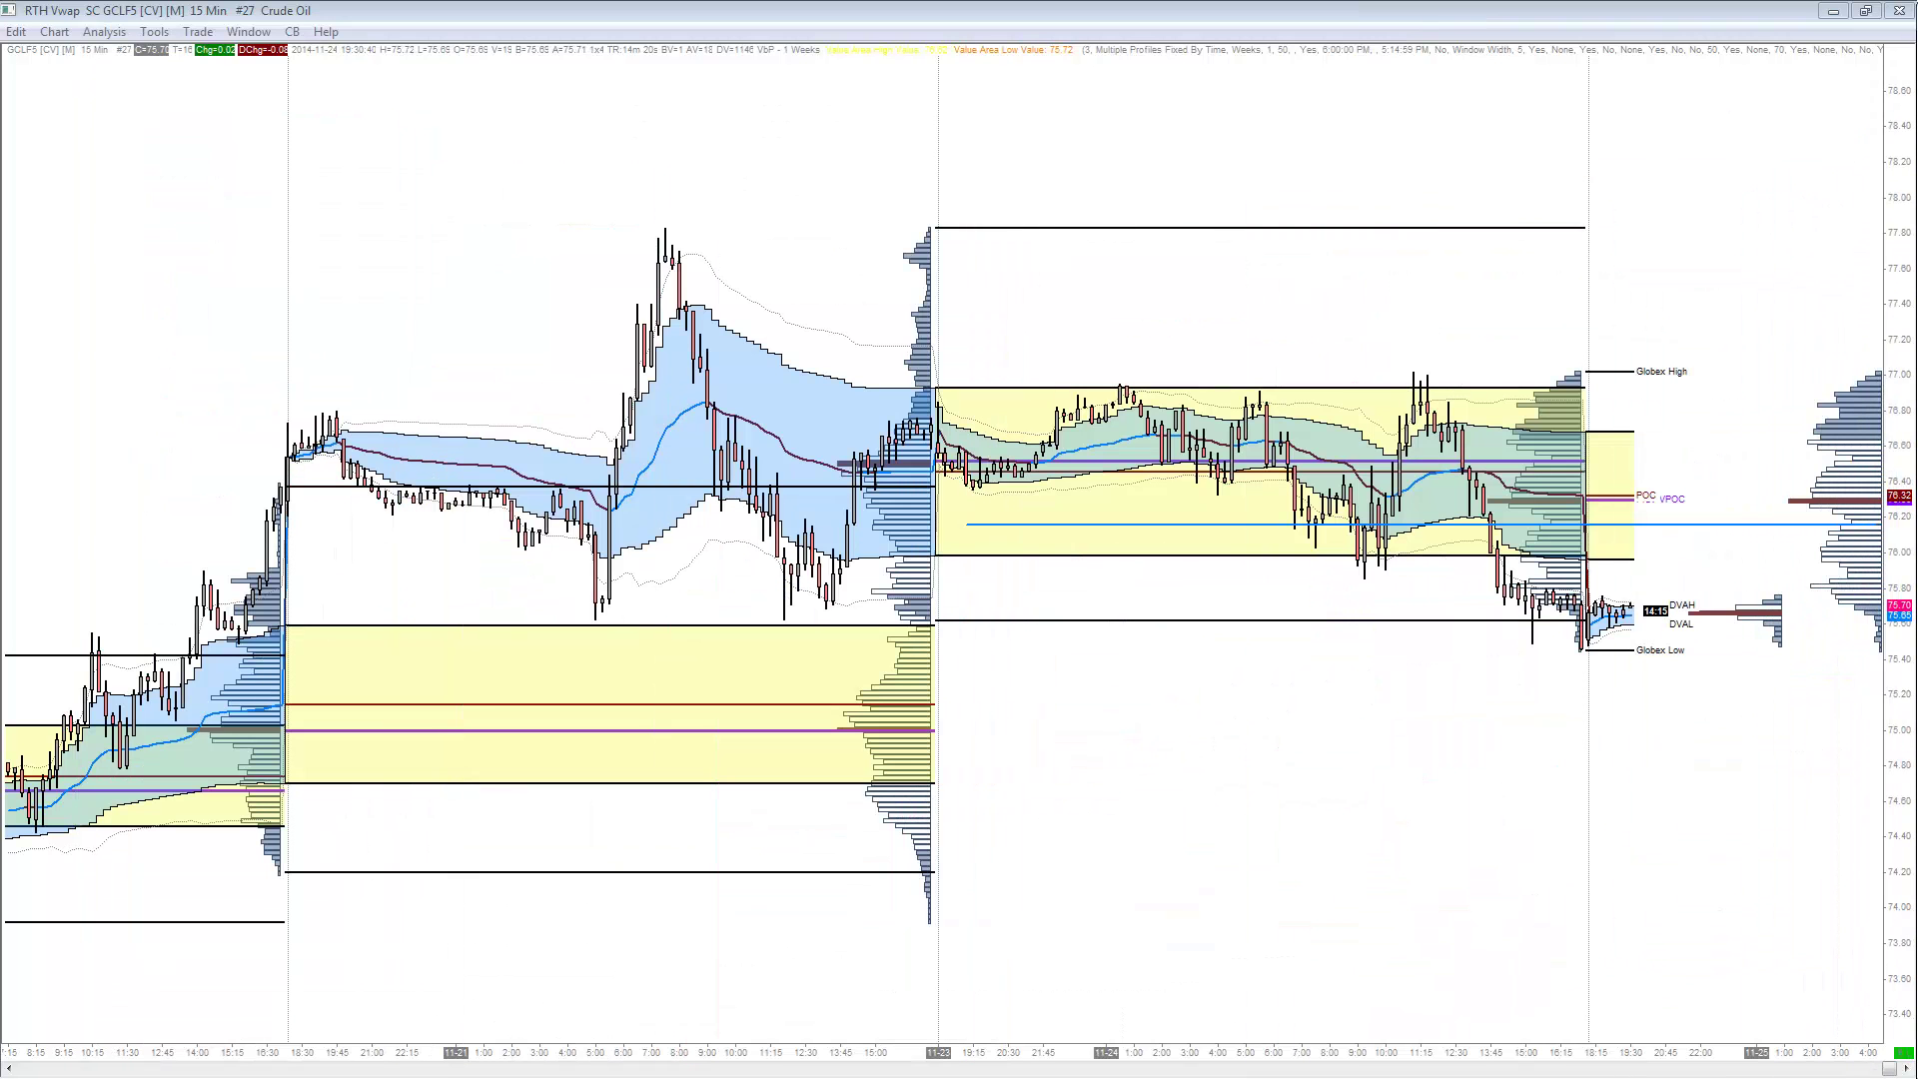
left_click(158, 33)
left_click(130, 55)
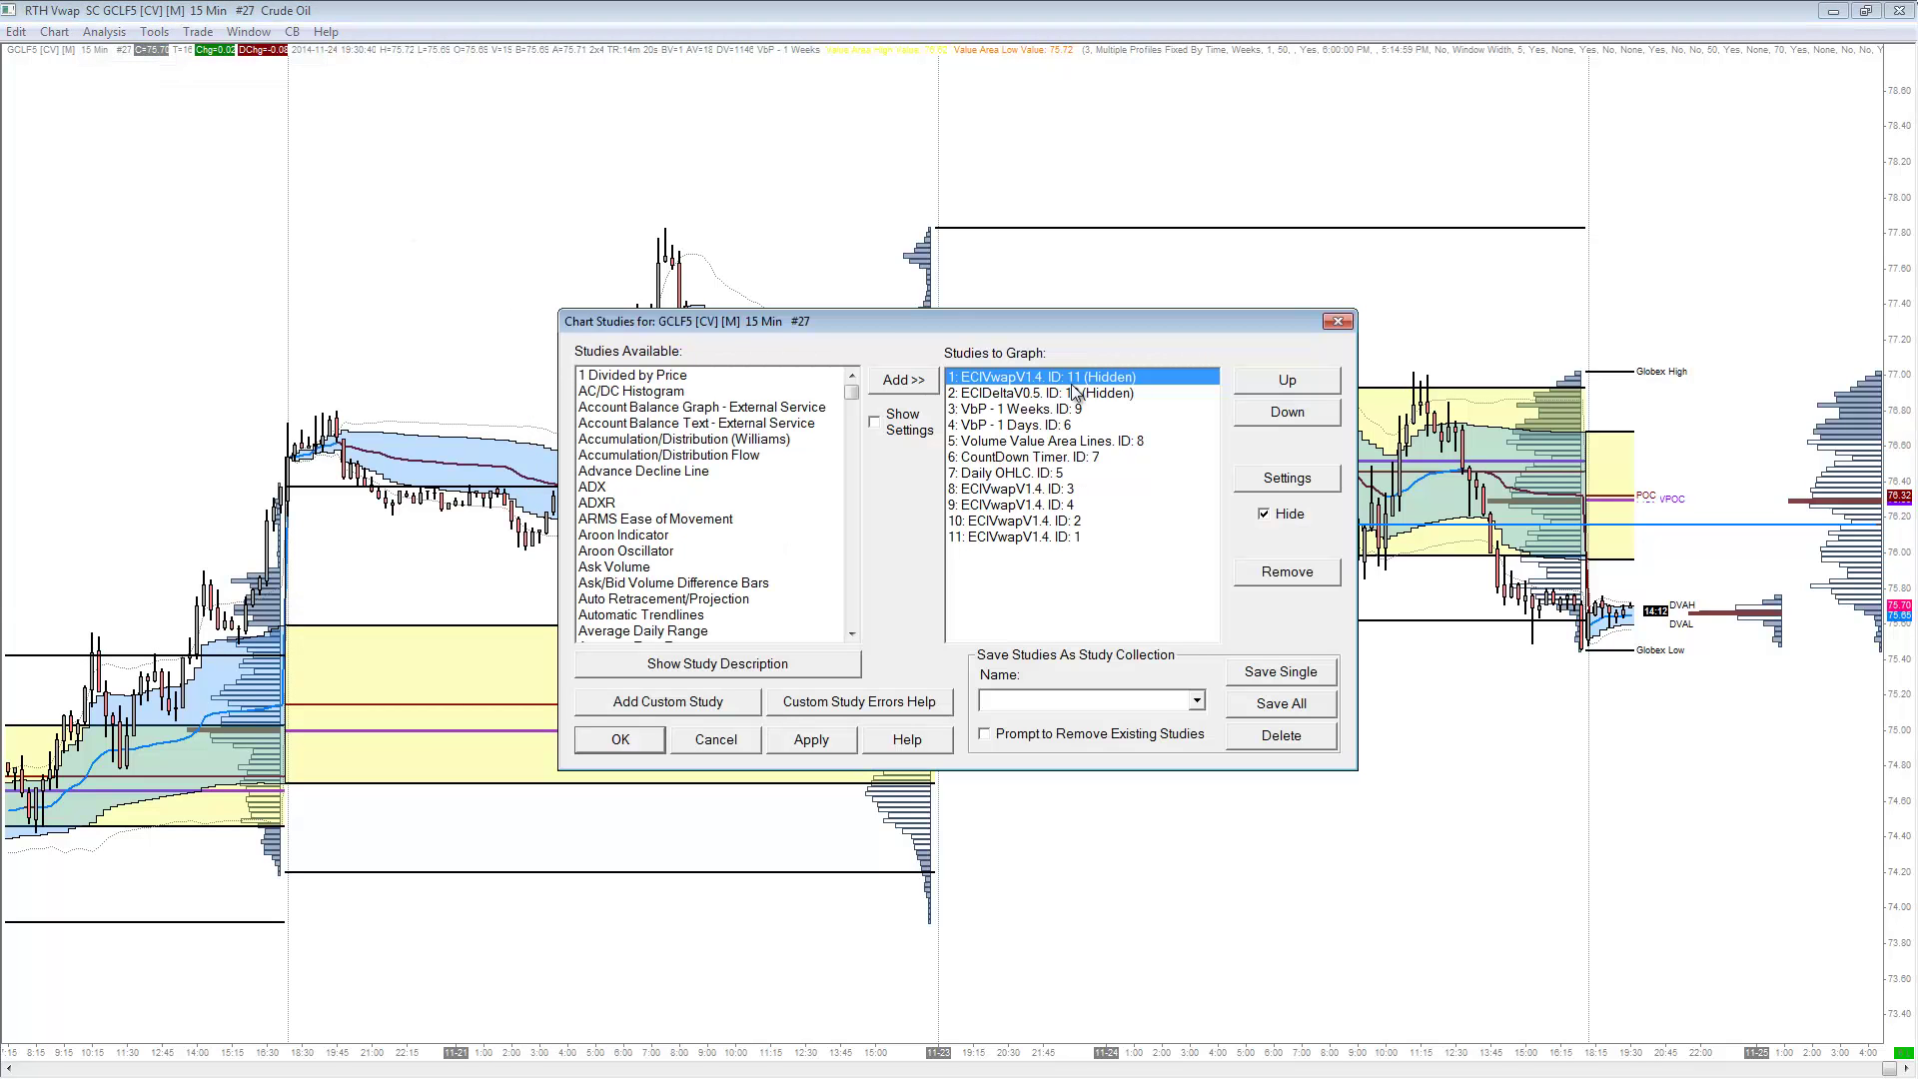
left_click(1014, 427)
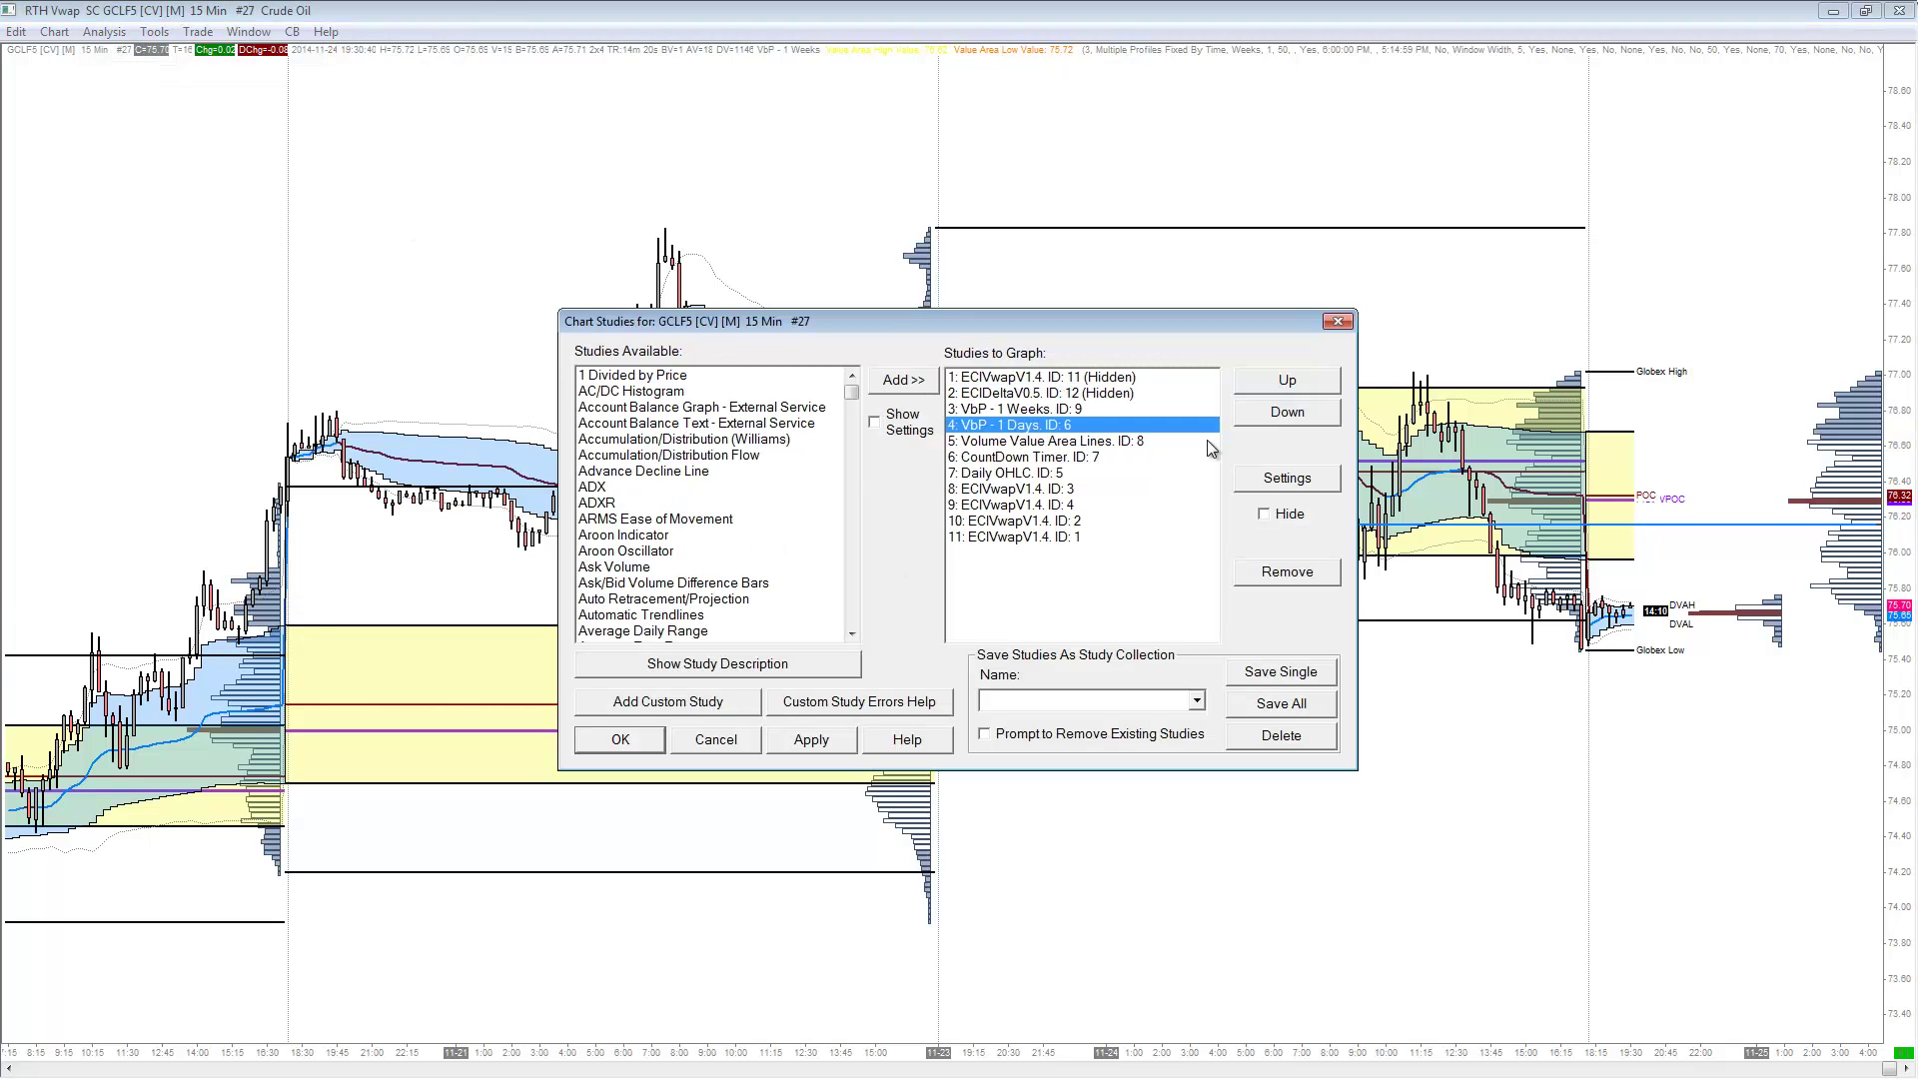
left_click(1274, 481)
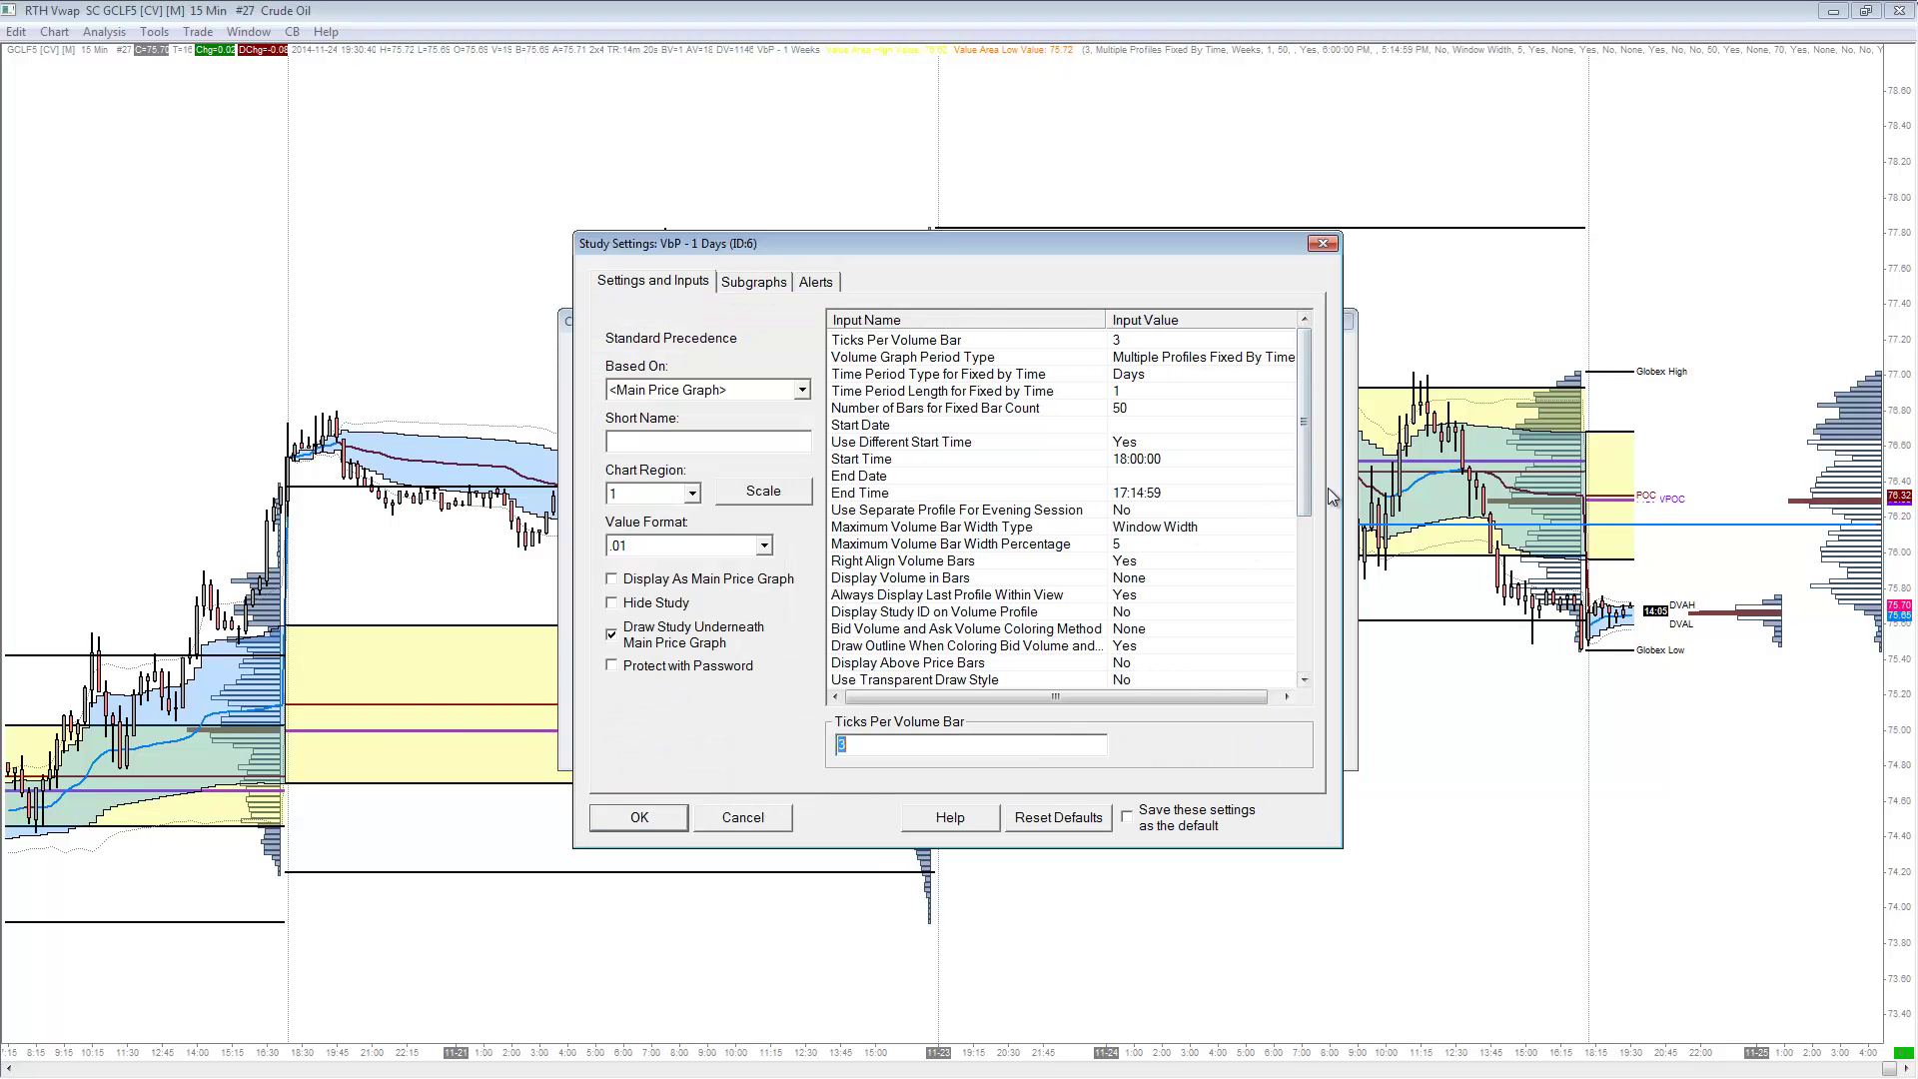
left_click(749, 284)
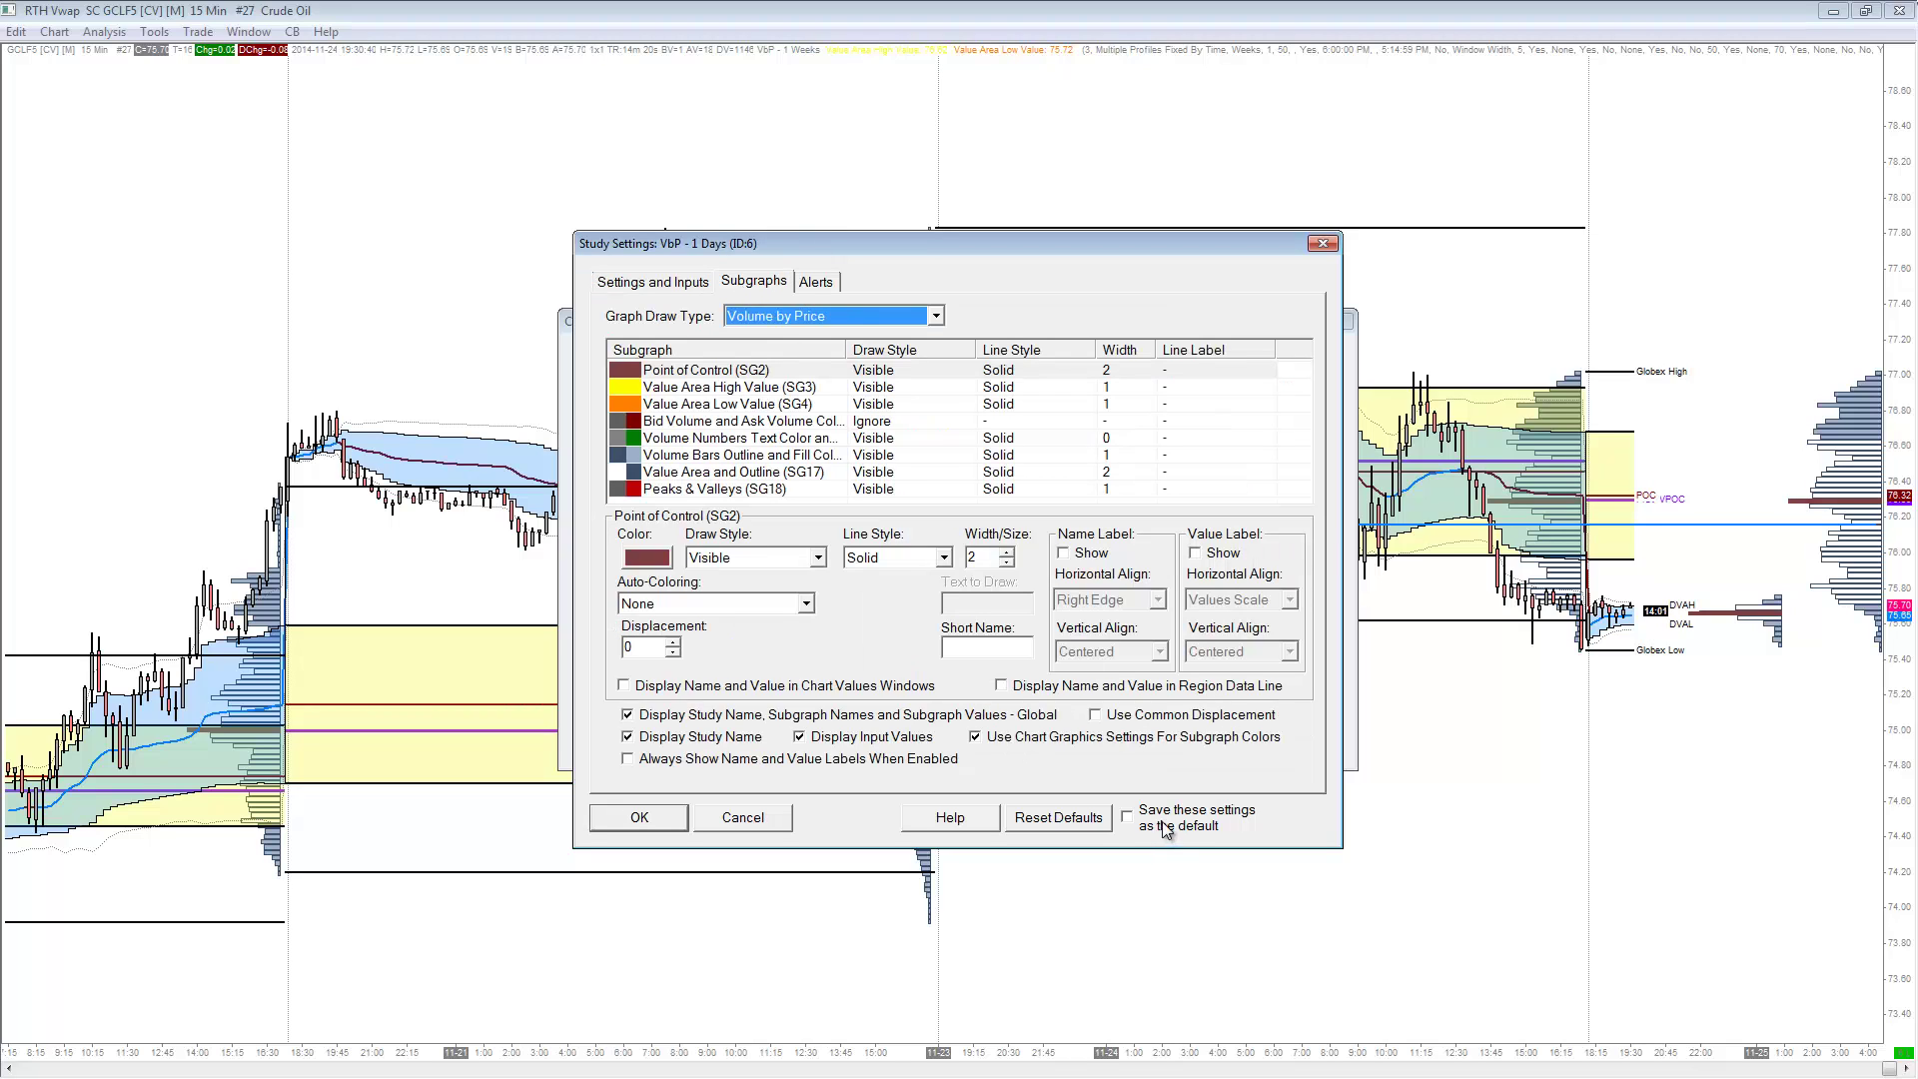
left_click(692, 284)
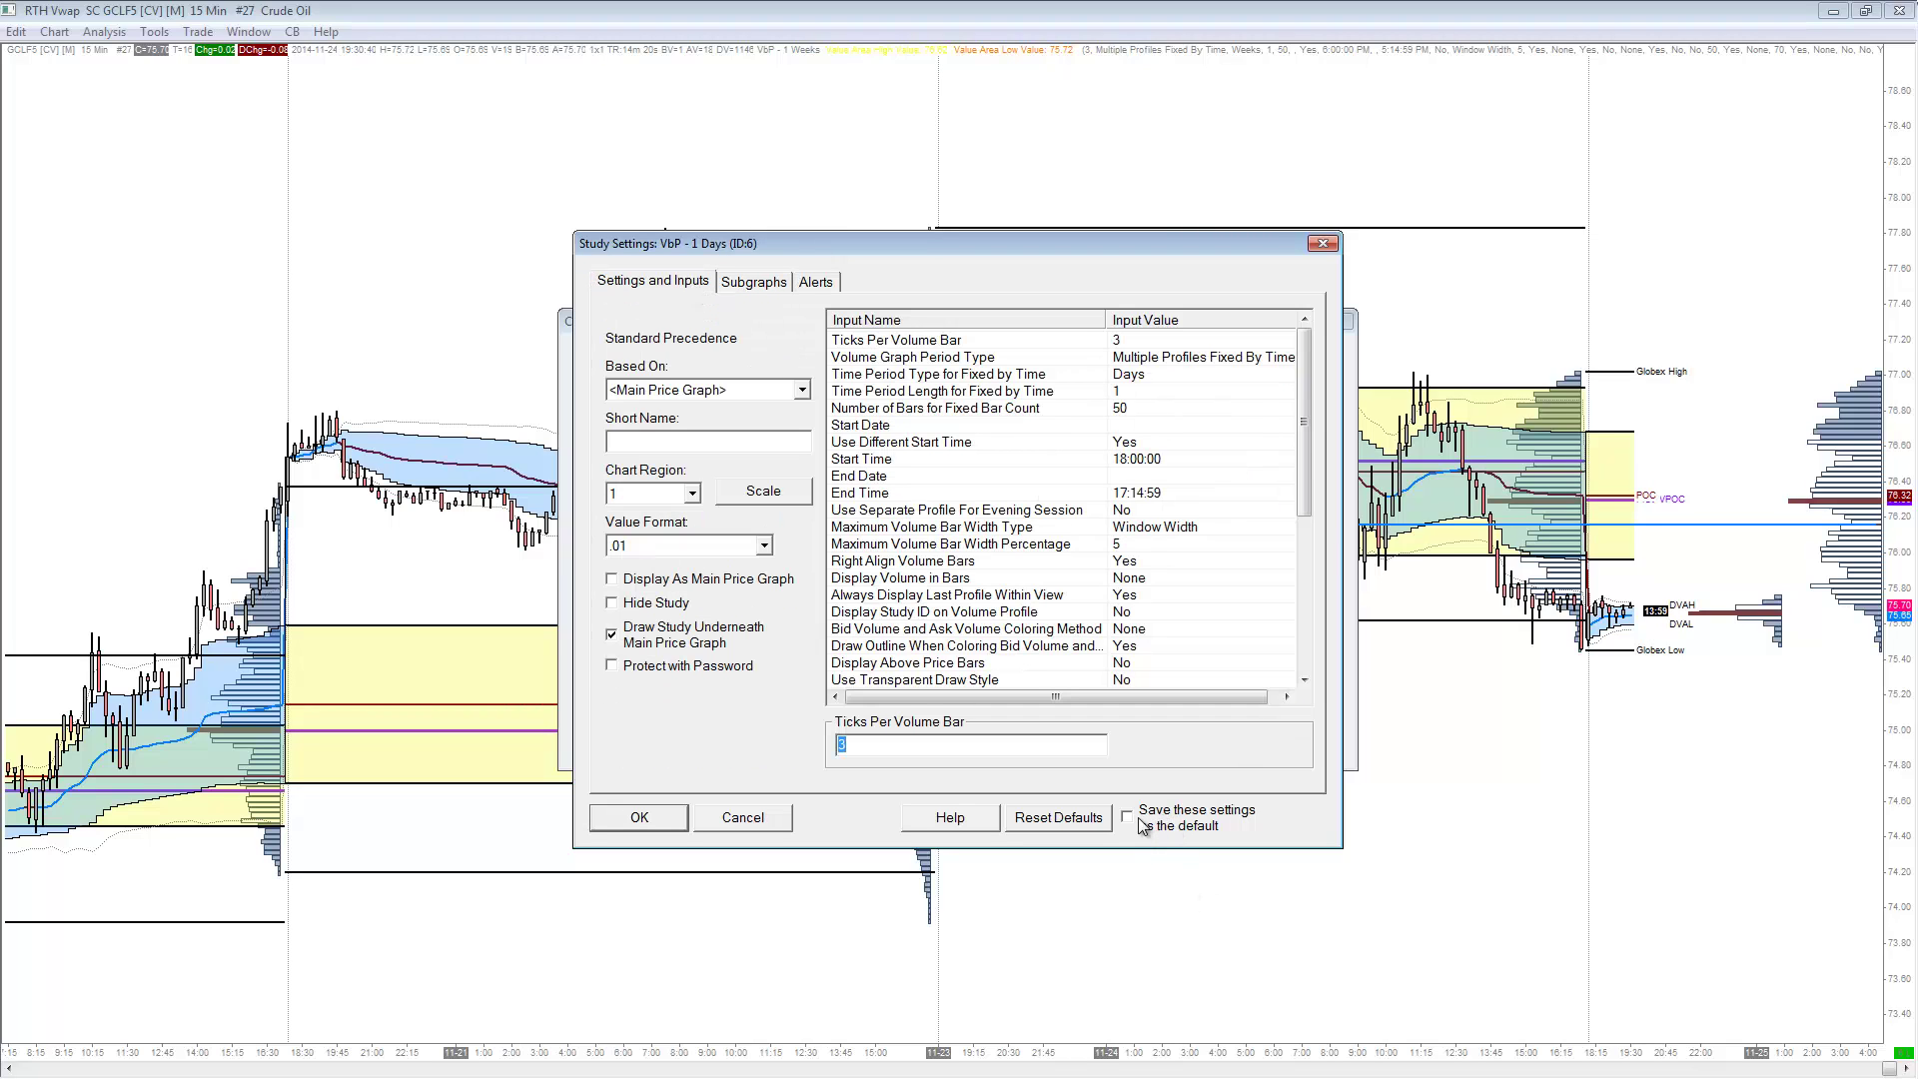
left_click(739, 819)
left_click(717, 741)
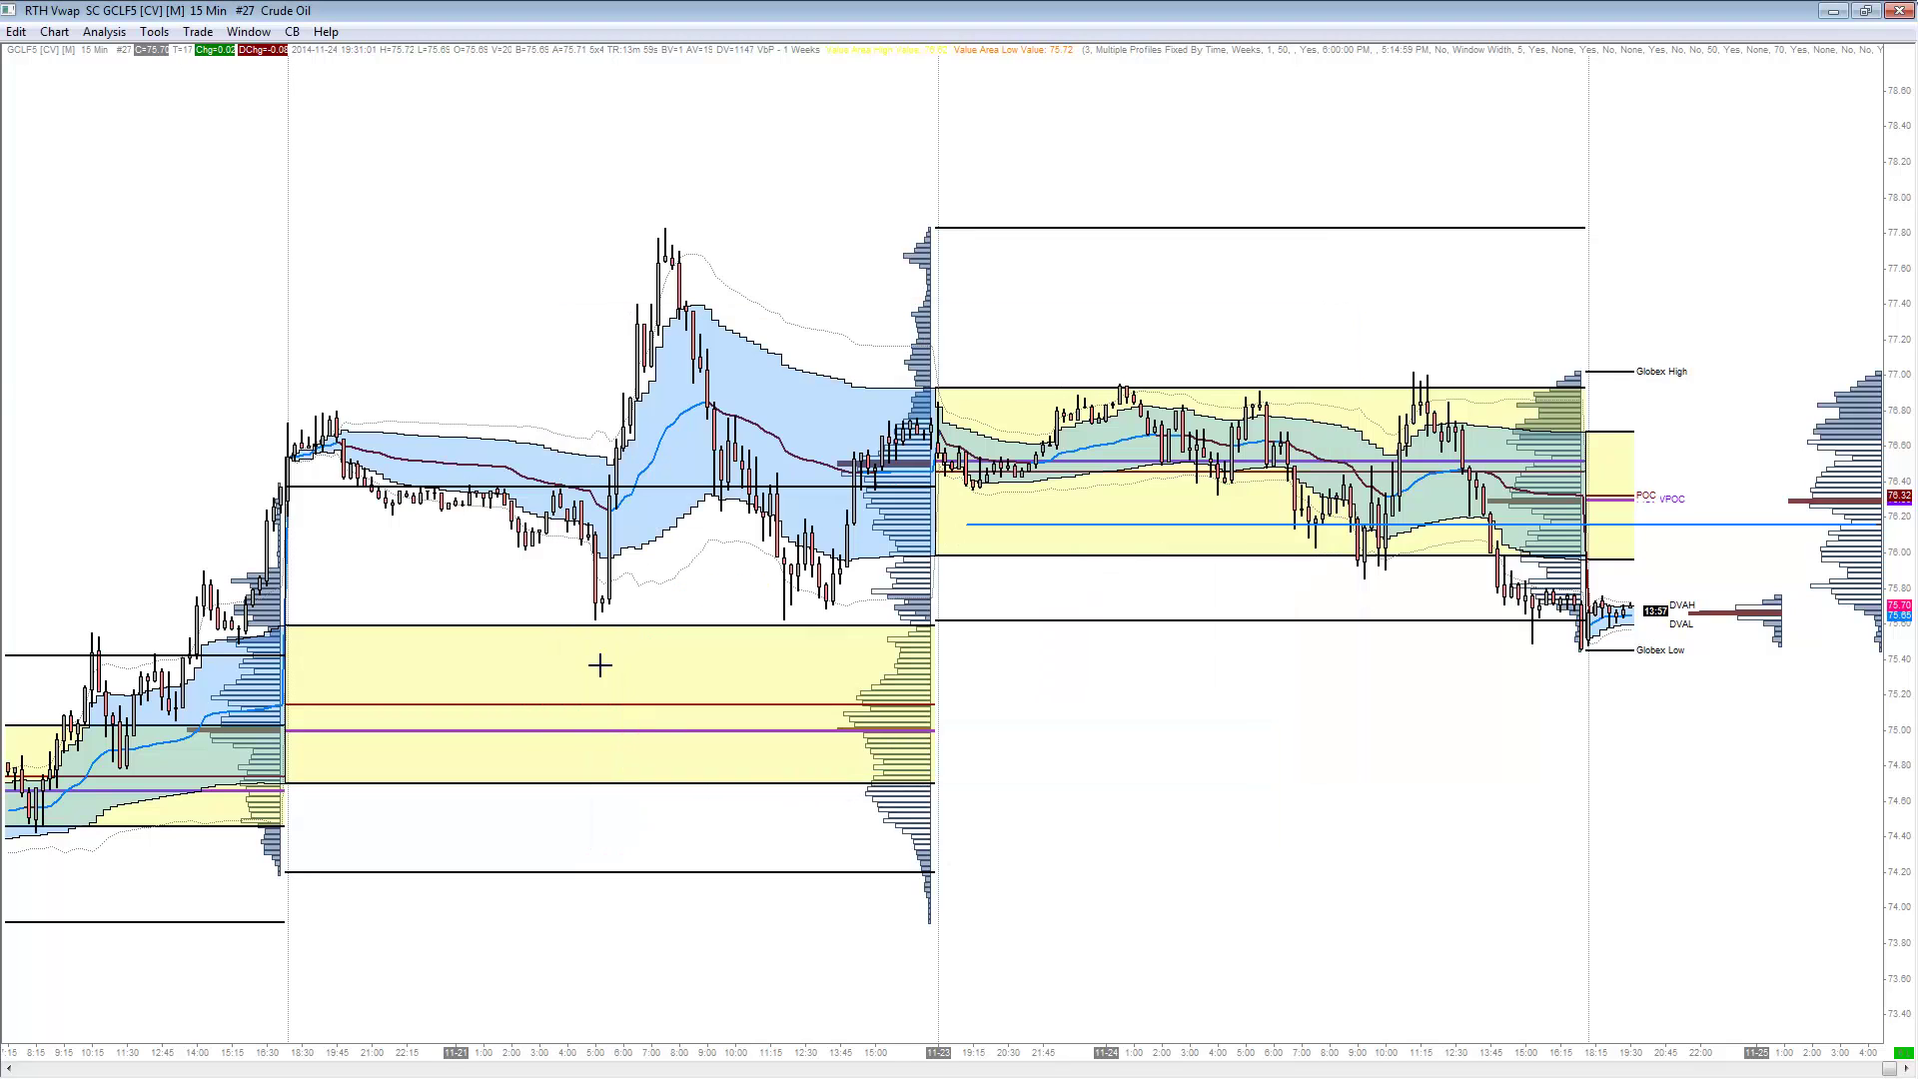
- Add a Volume By Price study covering 3–12 November 2014 to the chart
right_click(432, 276)
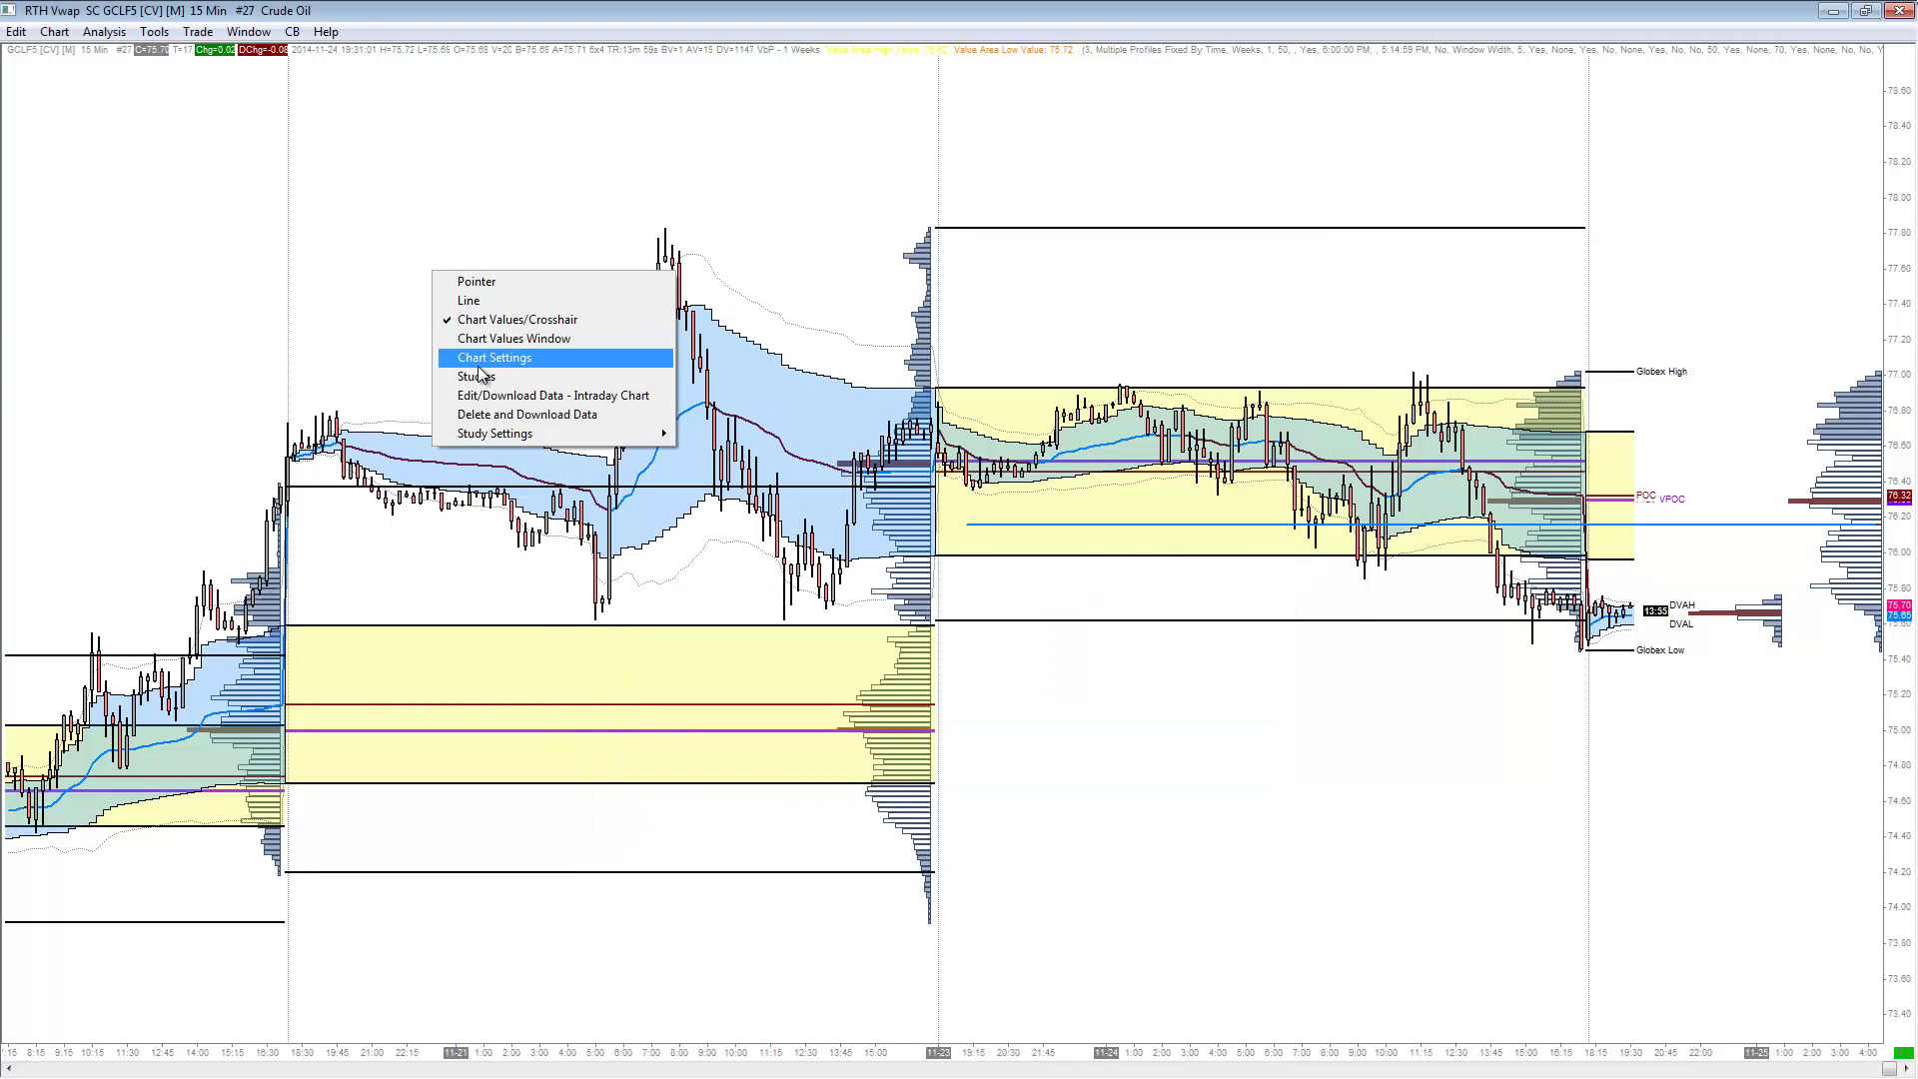
left_click(479, 375)
left_click(654, 599)
scroll(667, 600, "down", 20)
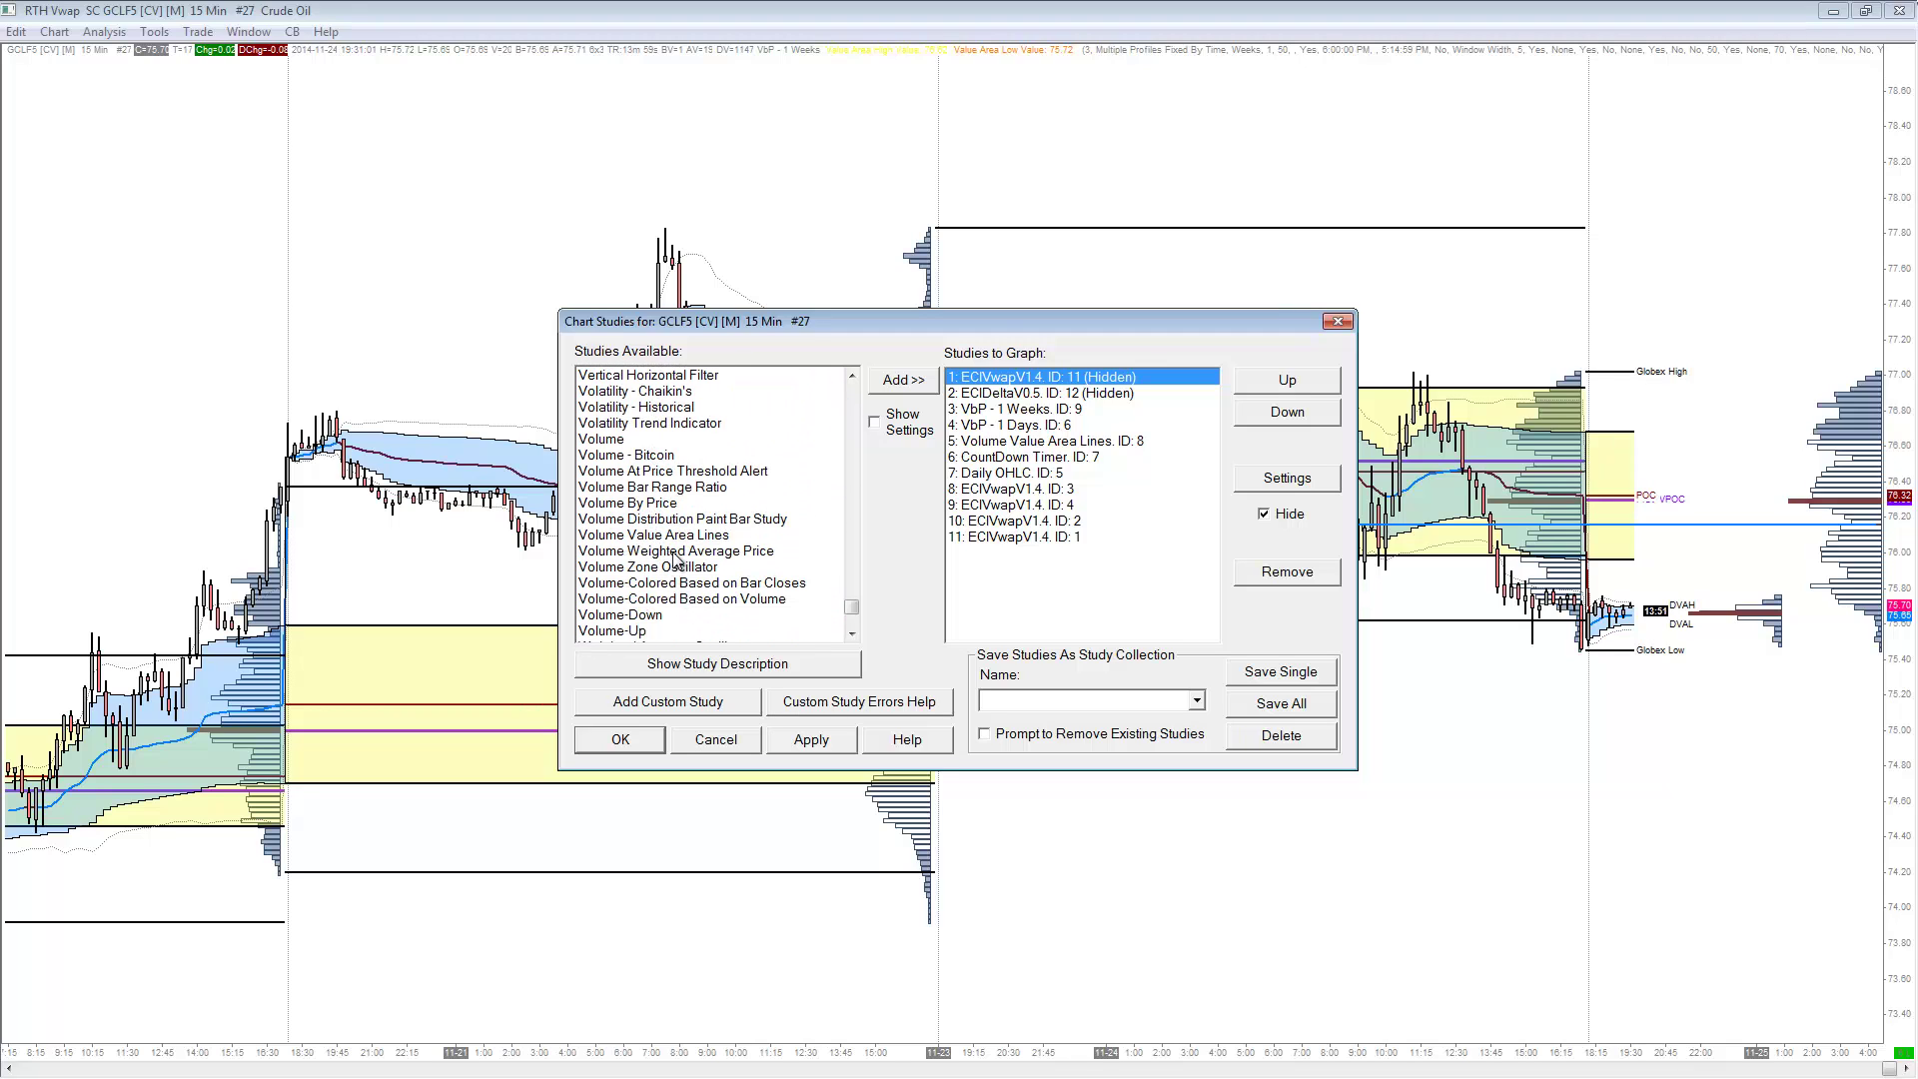
double_click(672, 503)
left_click(810, 742)
left_click(620, 740)
- Rescale the time and price axes to view about ten days, then zoom back to about two days
left_click_drag(685, 1051, 948, 1017)
scroll(964, 1014, "down", 5)
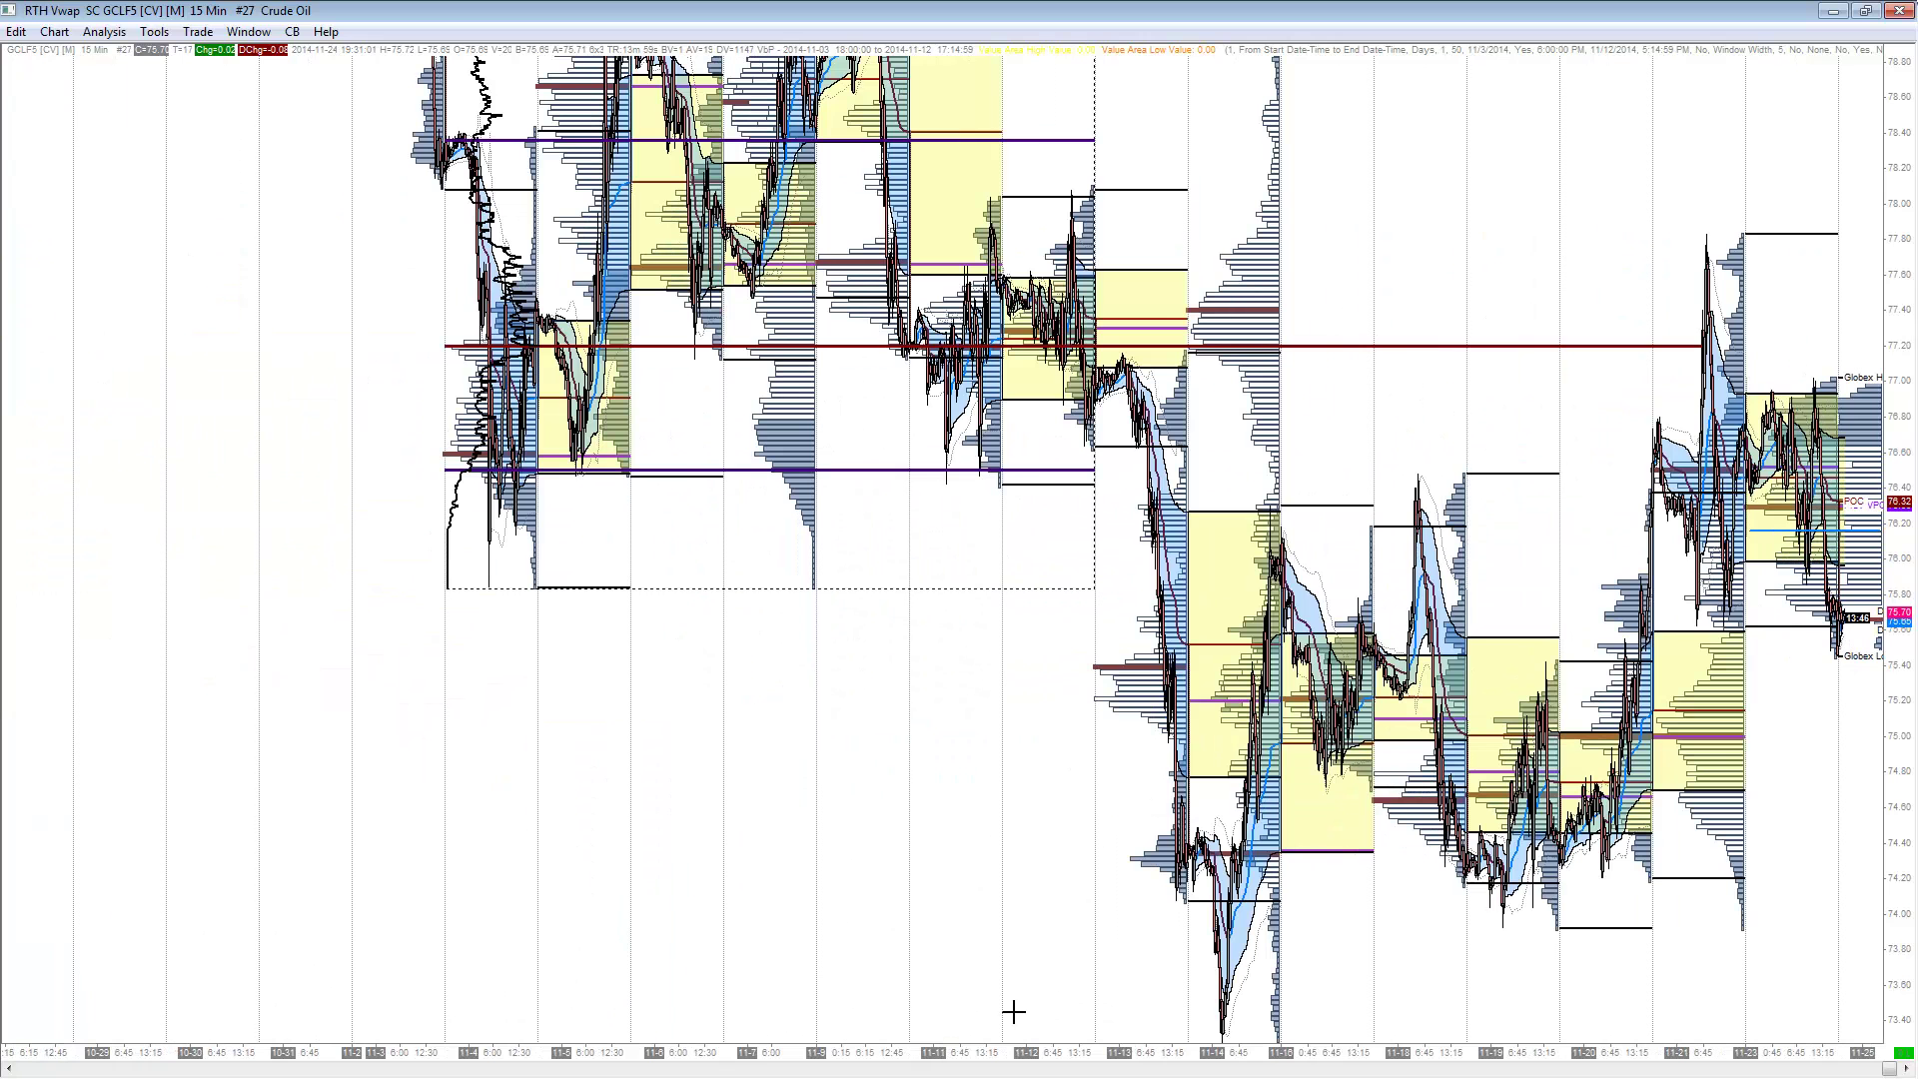
left_click_drag(1888, 479, 1888, 746)
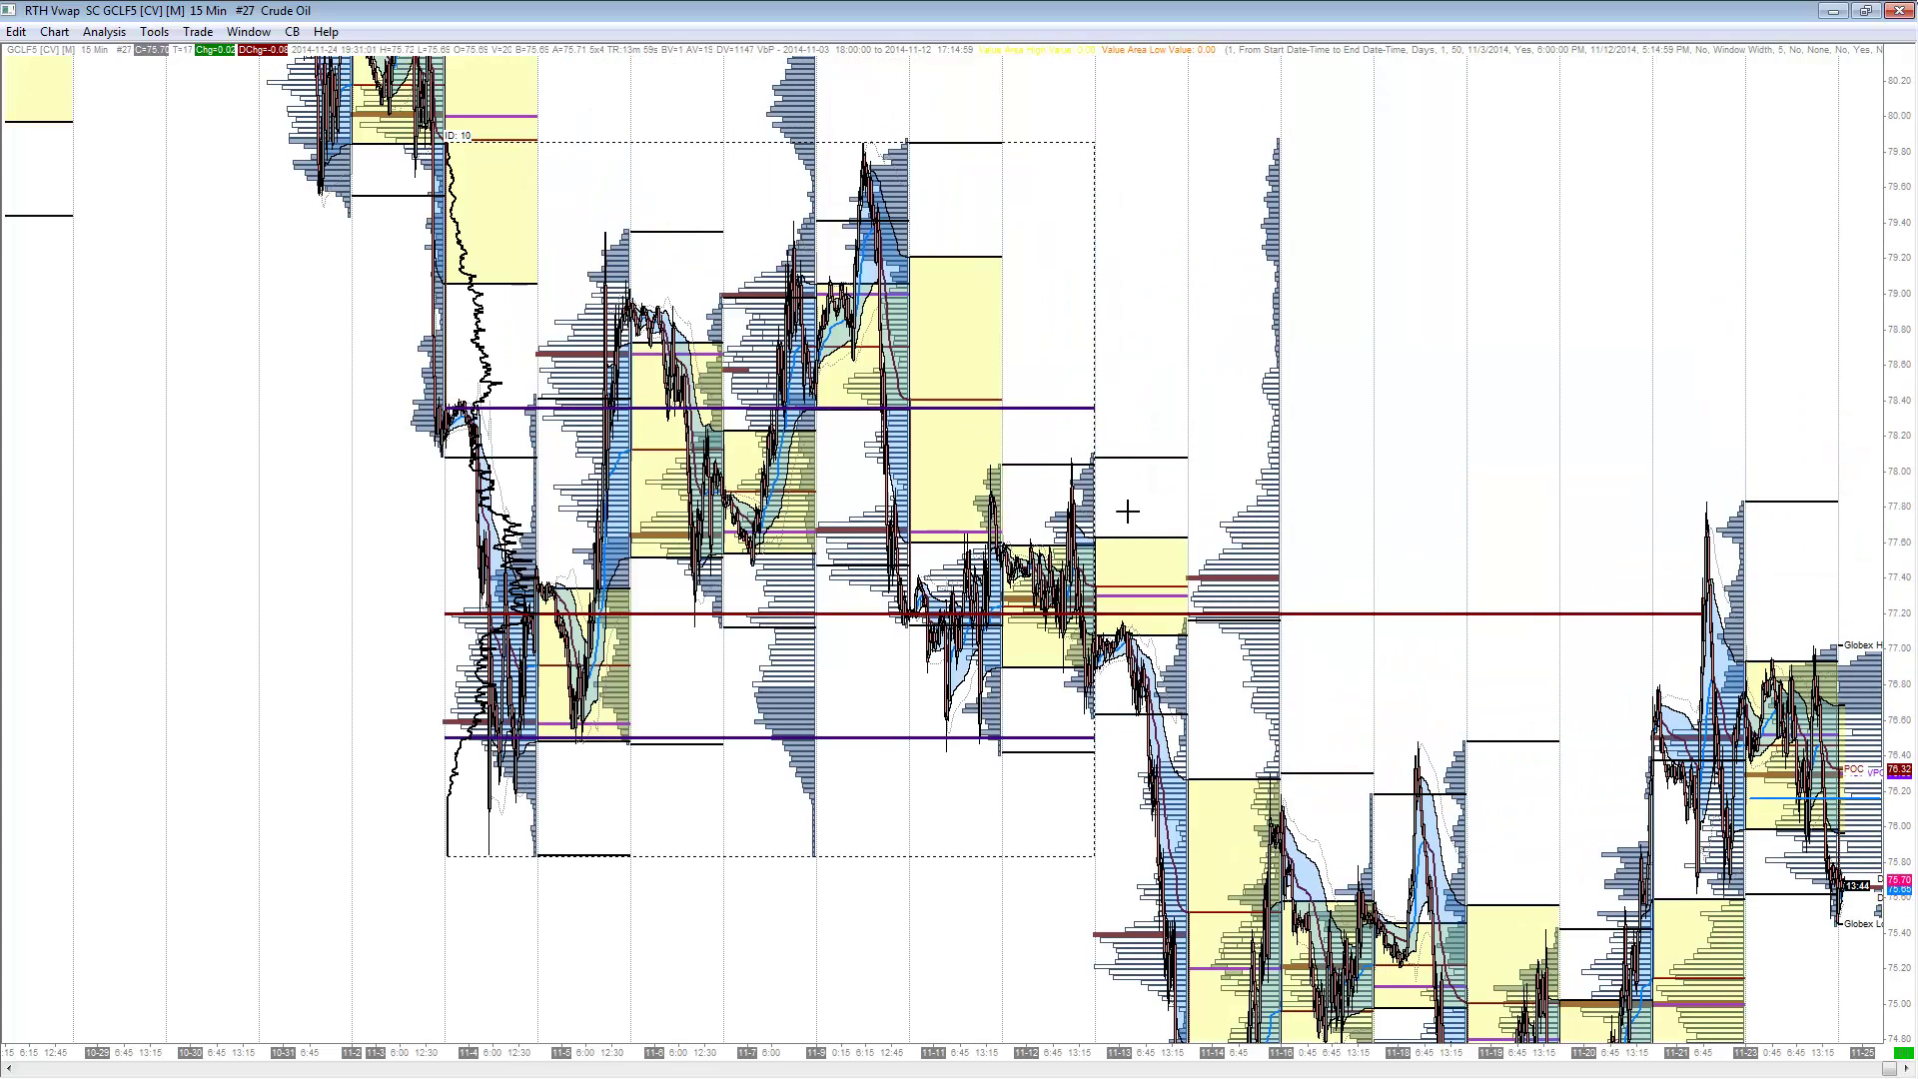
left_click_drag(884, 1052, 520, 1005)
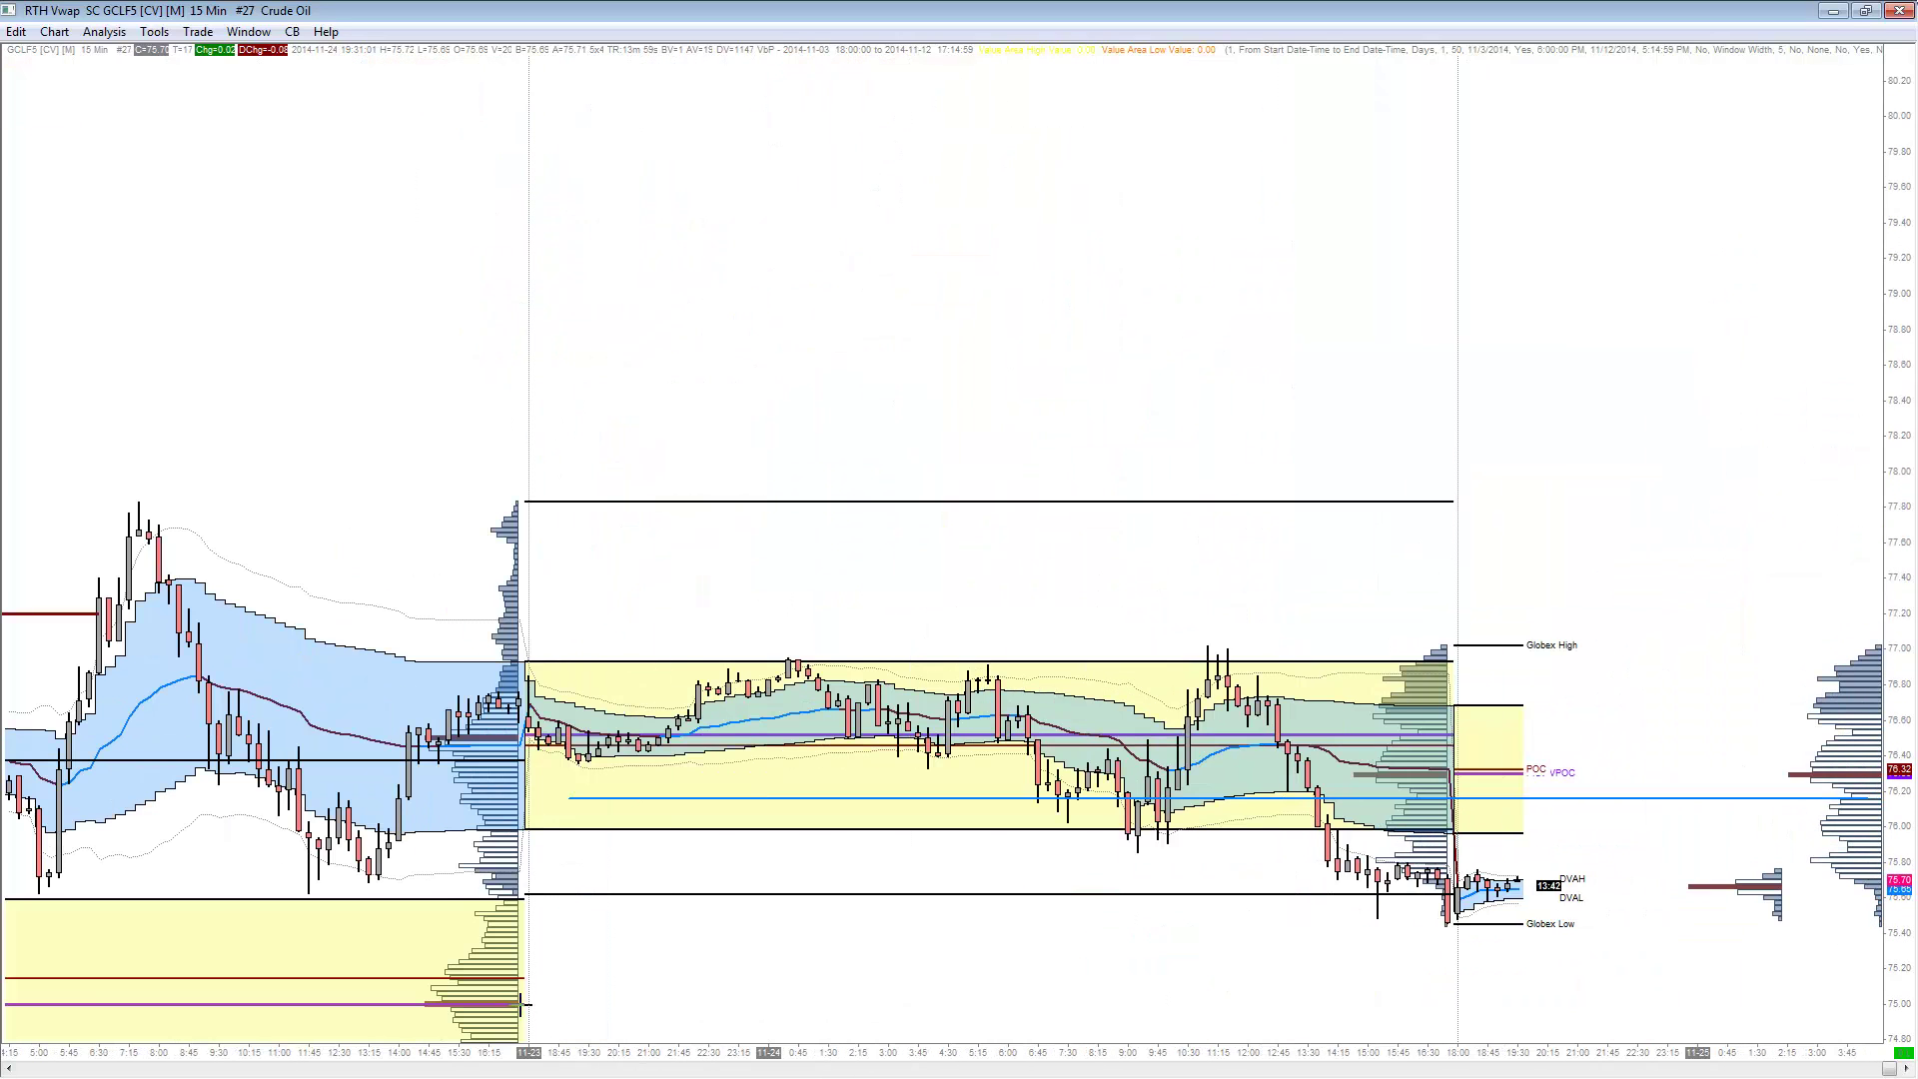
- Remove the 3–12 November Volume By Price study, then rescale the time and price axes
right_click(681, 218)
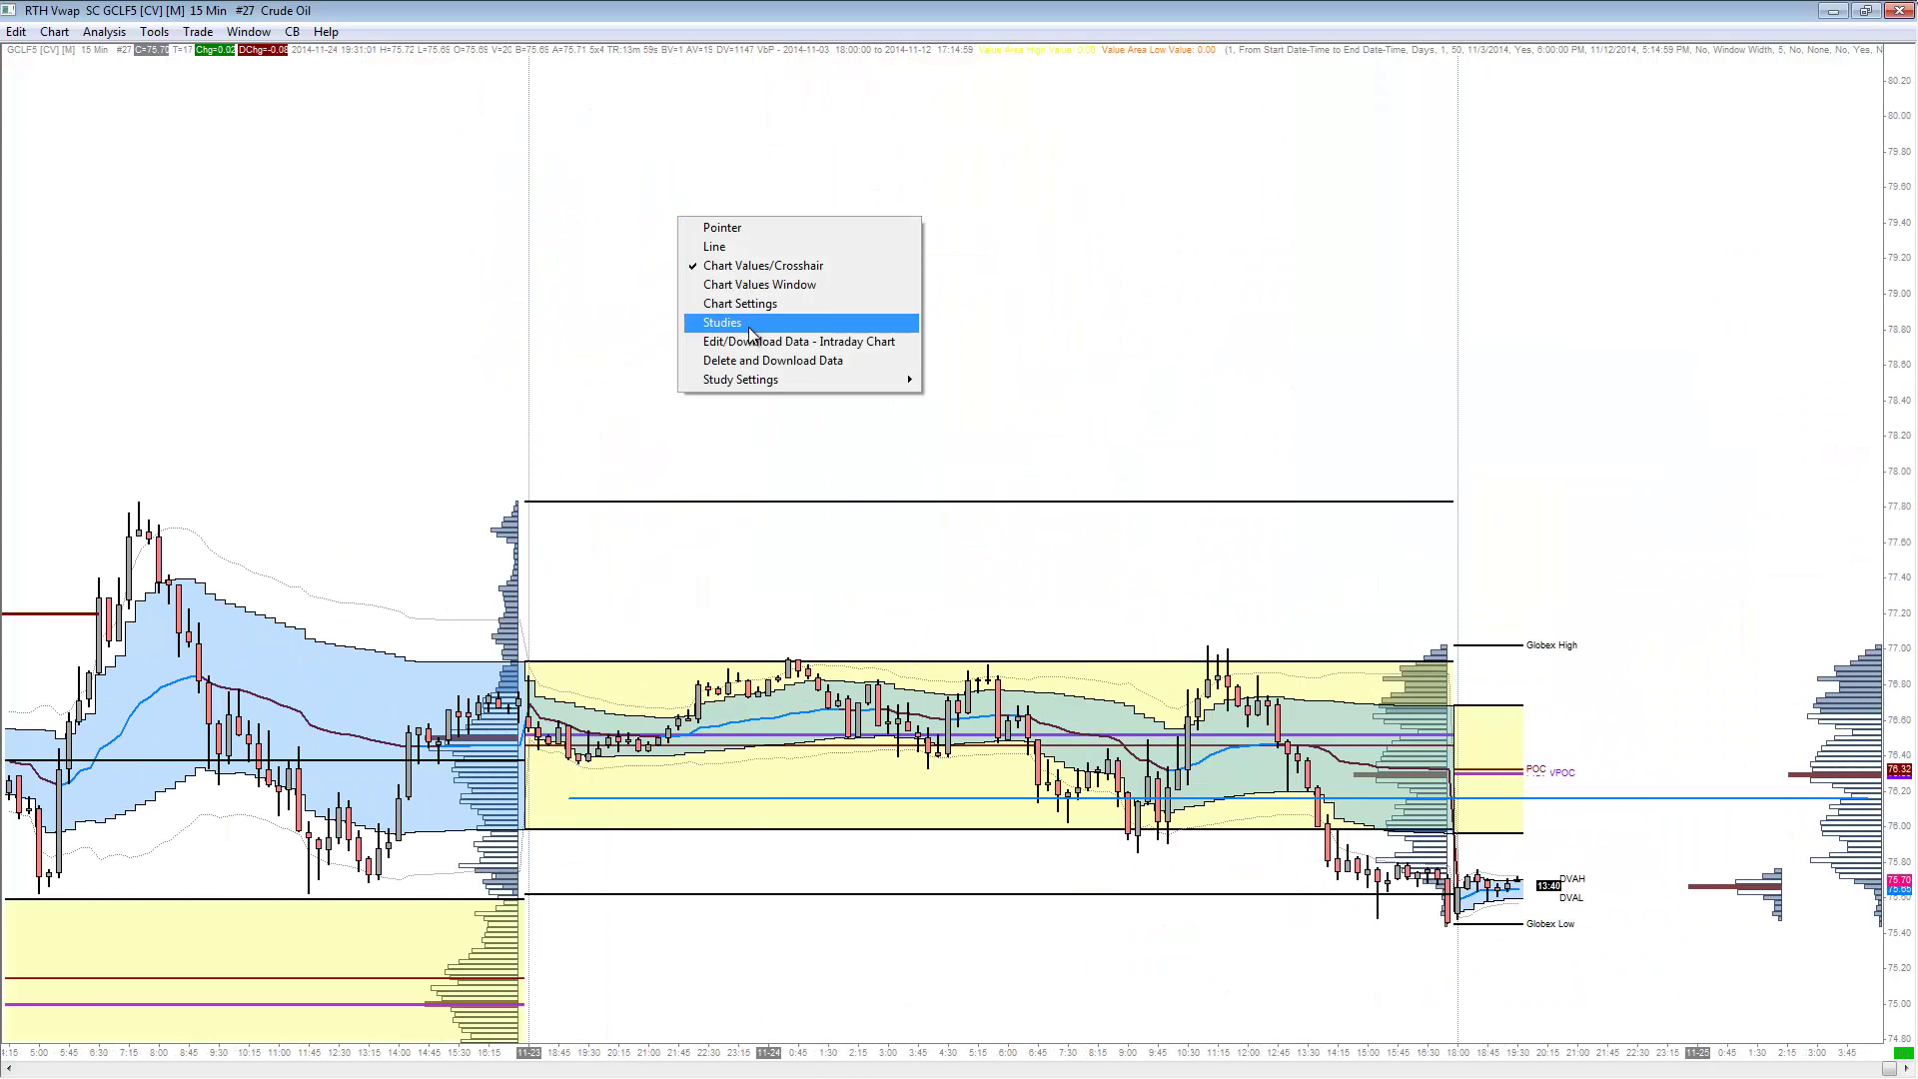
left_click(752, 326)
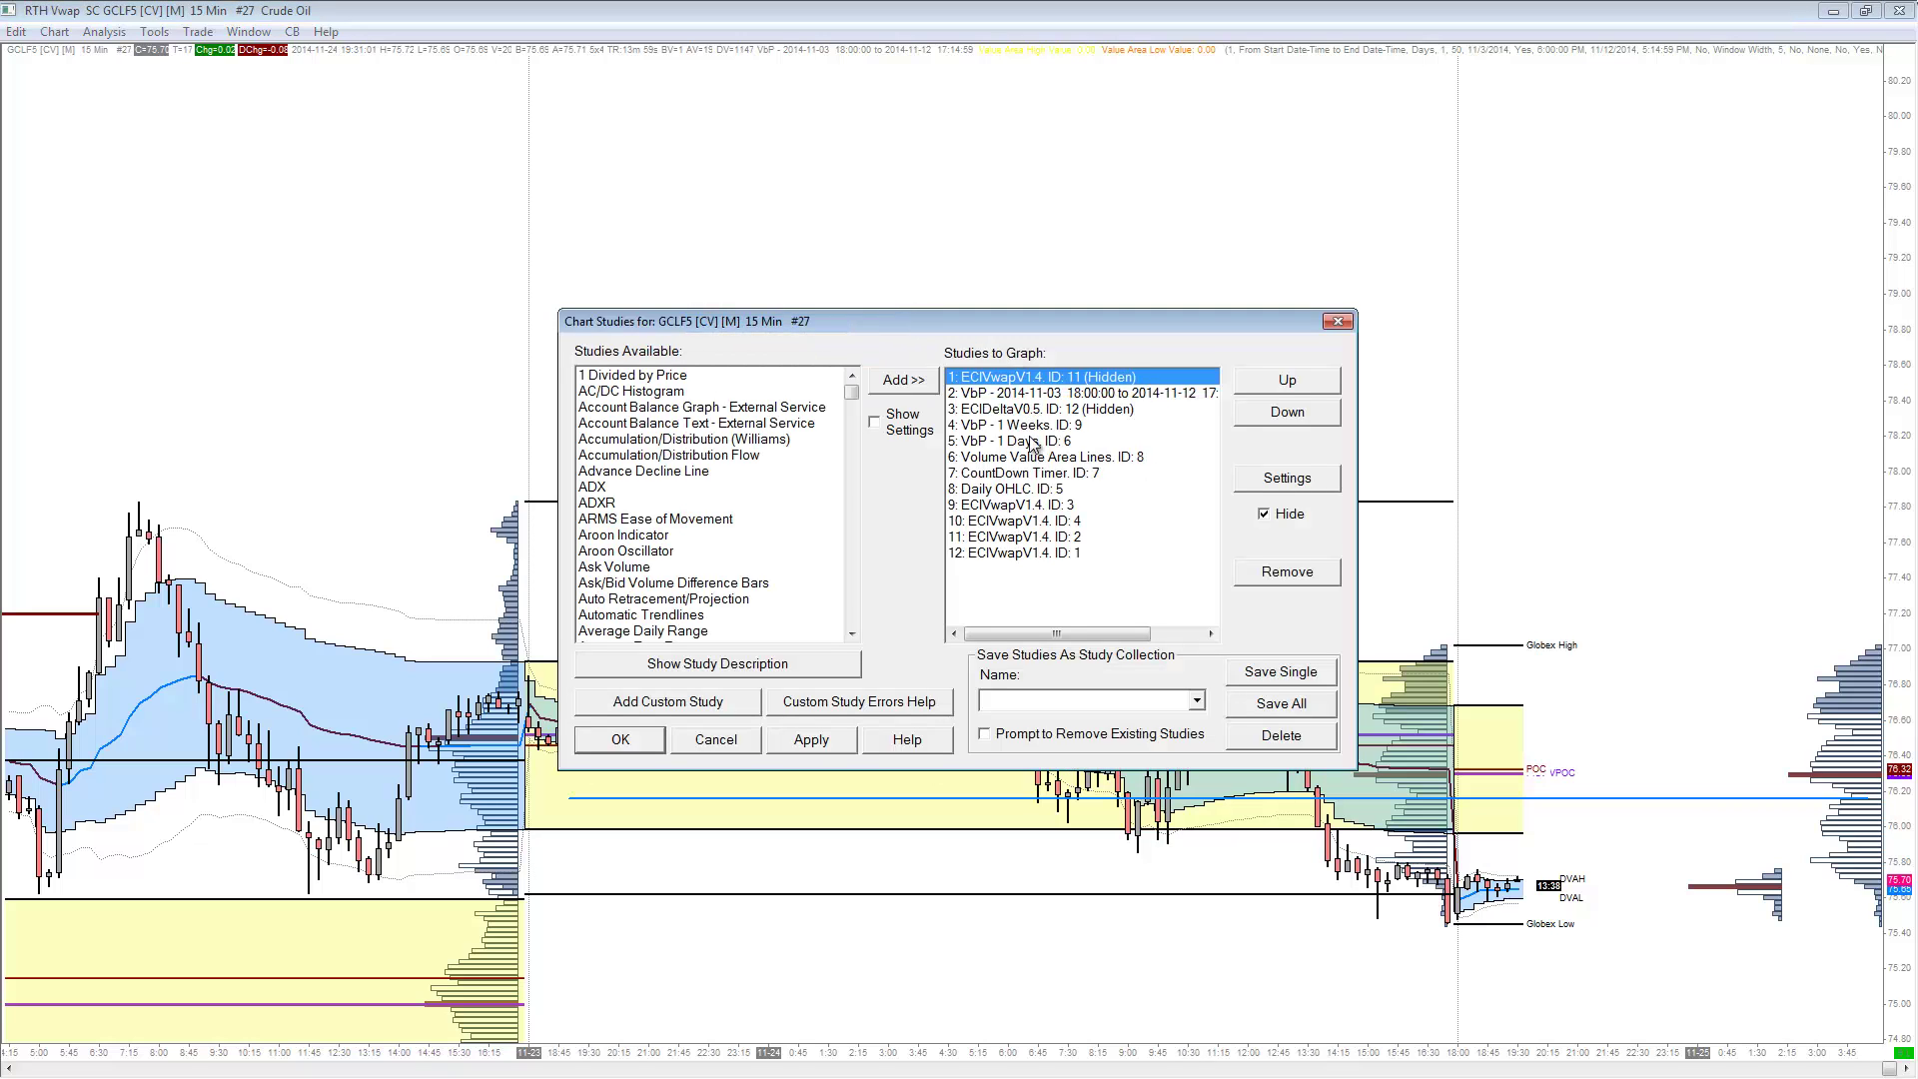
left_click(1059, 394)
left_click(1287, 572)
left_click(799, 750)
left_click(609, 739)
left_click_drag(605, 1050, 682, 1040)
left_click_drag(1914, 886, 1895, 742)
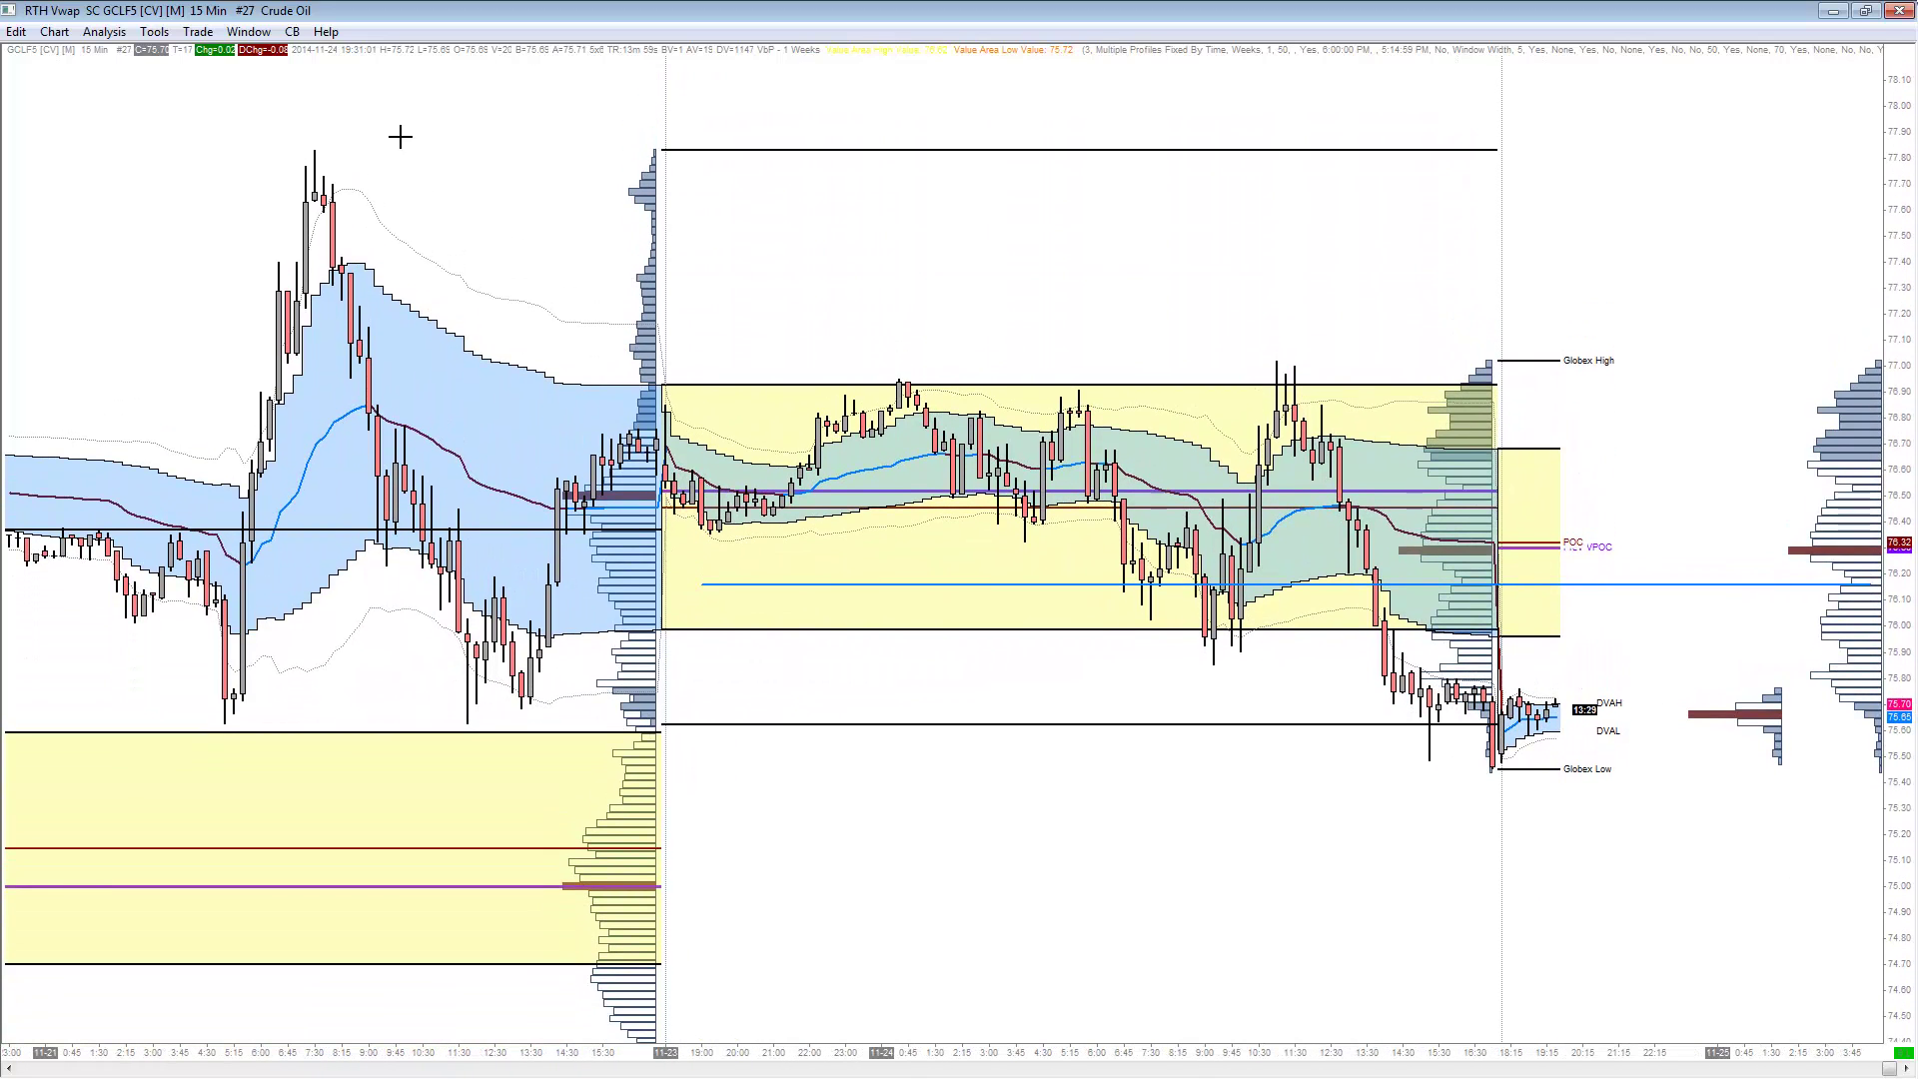
- Draw a volume profile (ID 10) over a chosen bar range and enable the crosshair date label
left_click(182, 33)
mouse_move(155, 33)
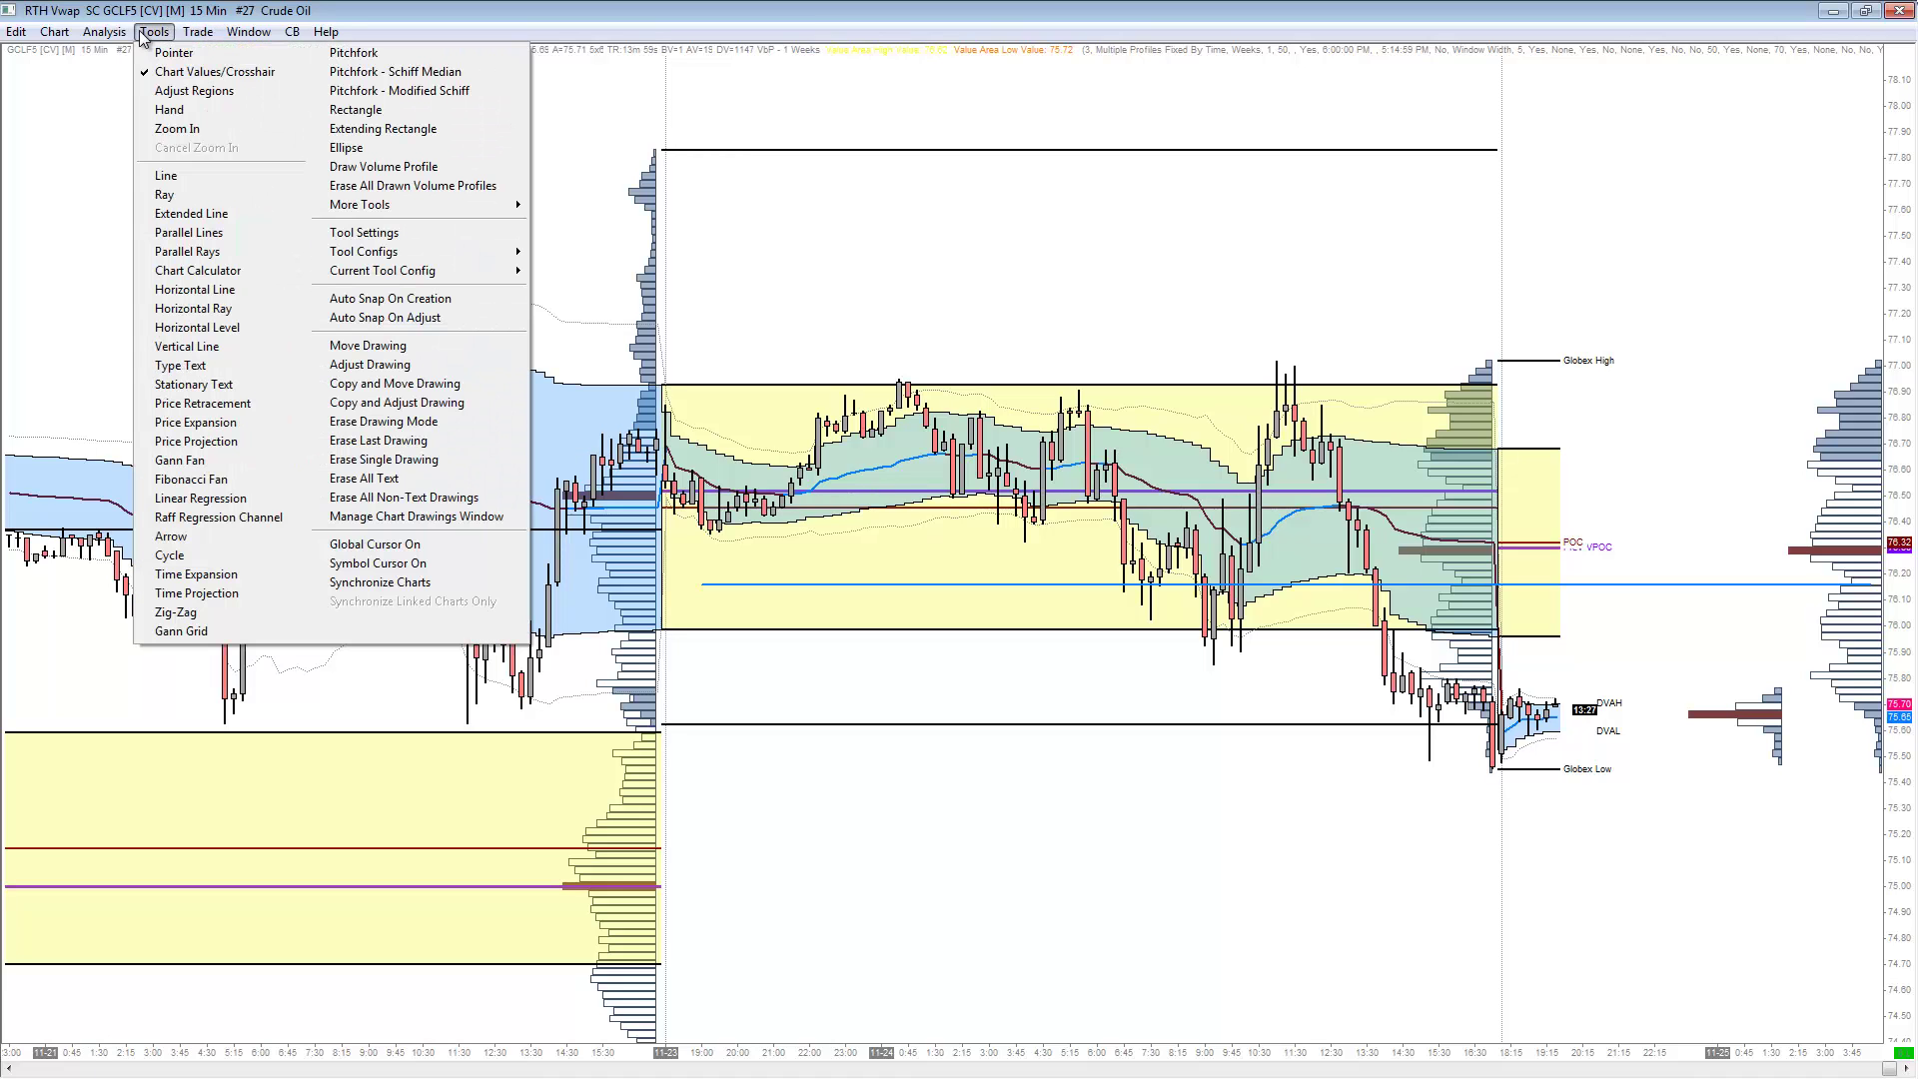
mouse_move(395, 211)
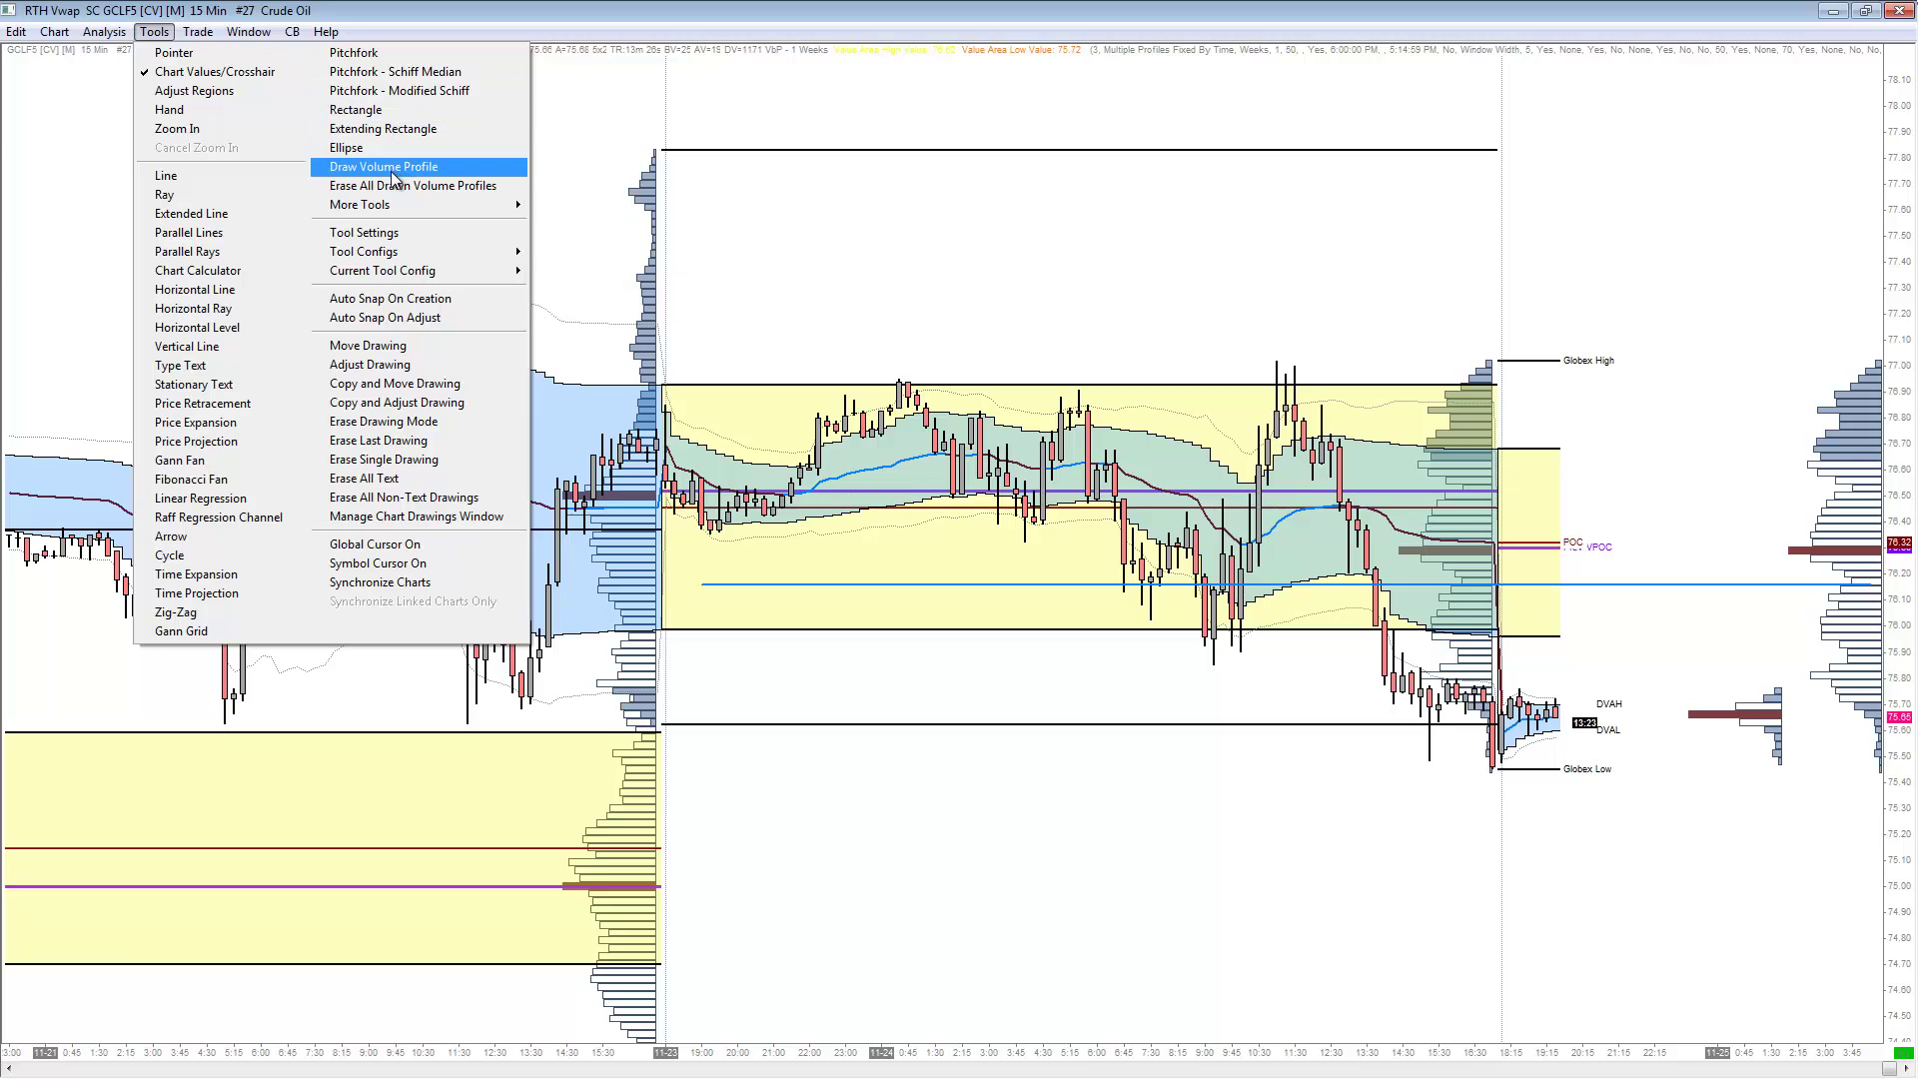
left_click(384, 167)
mouse_move(809, 312)
left_mouse_down()
mouse_move(852, 494)
mouse_move(1168, 719)
mouse_move(1315, 714)
mouse_move(1243, 698)
left_mouse_up()
right_click(866, 257)
left_click(905, 303)
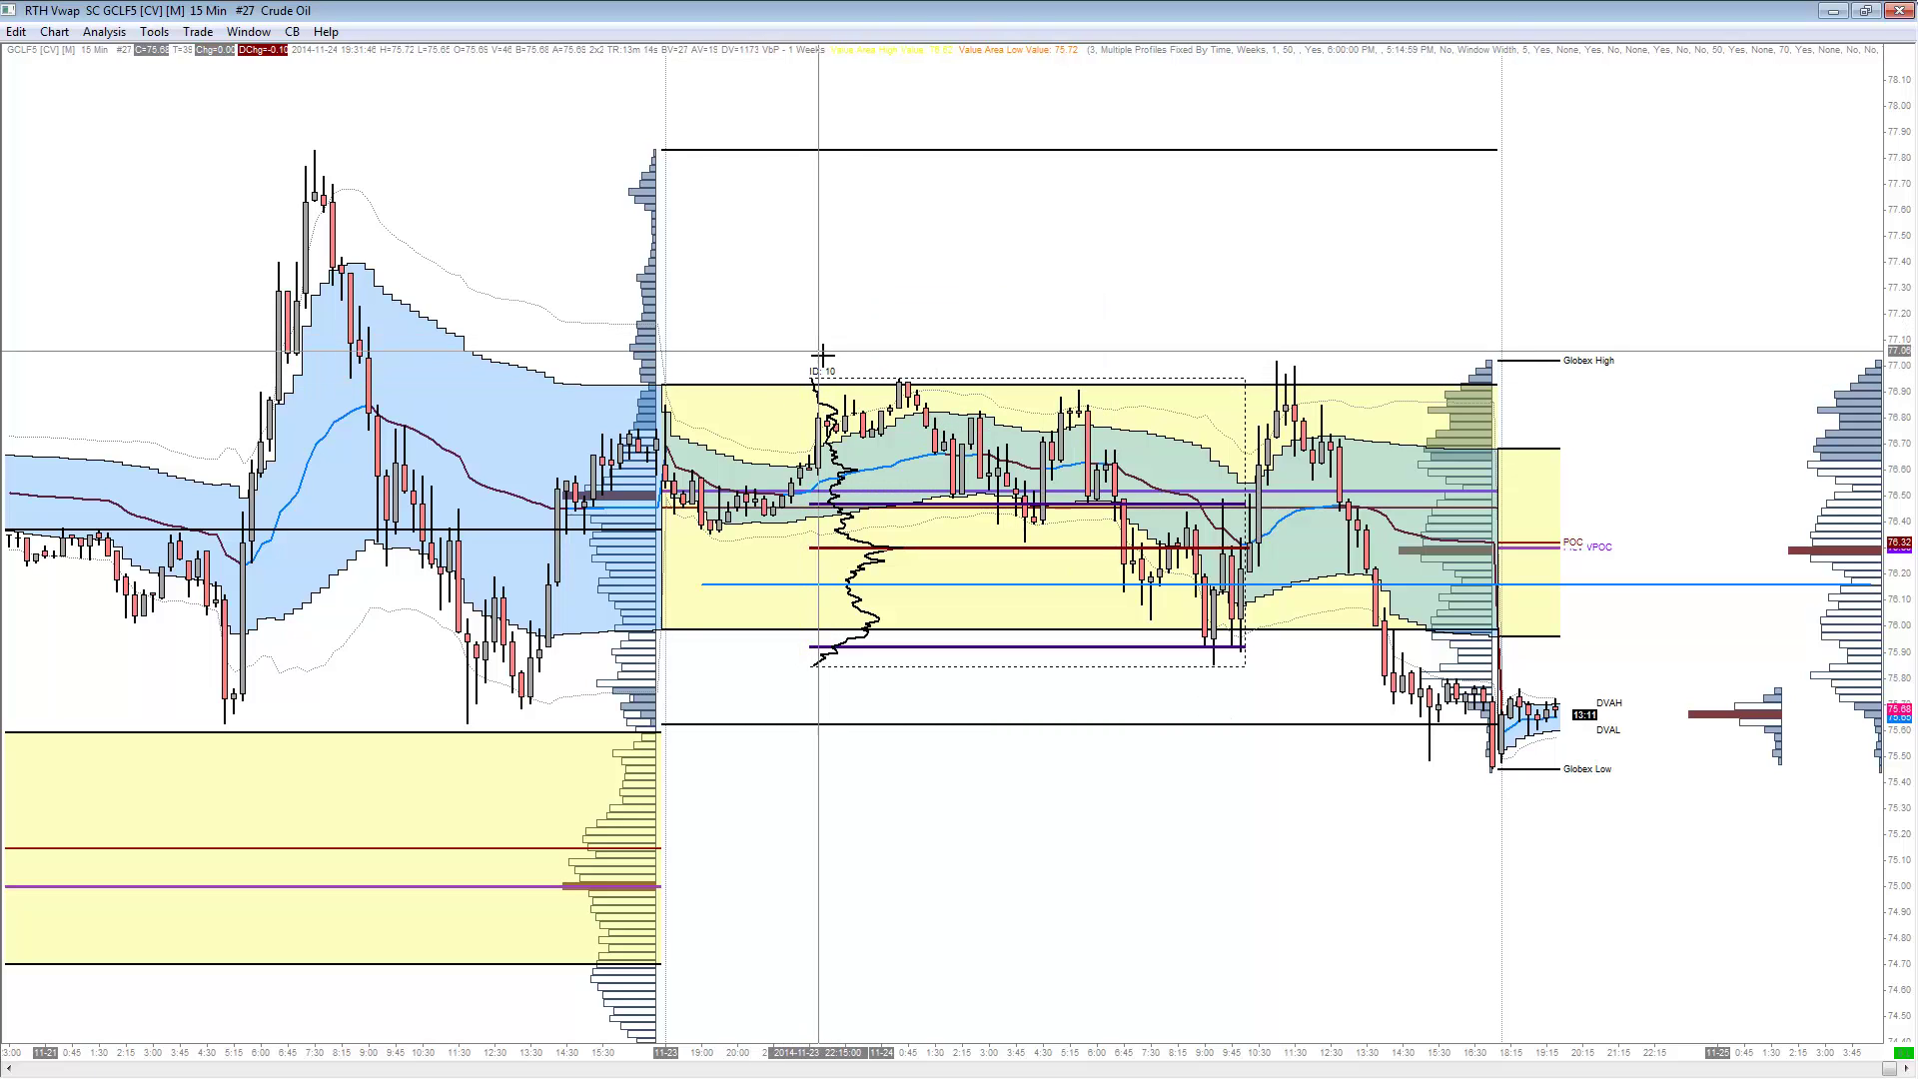
- Resize the ID 10 profile to span the morning rally and selloff down to the lows
left_click_drag(809, 378, 316, 151)
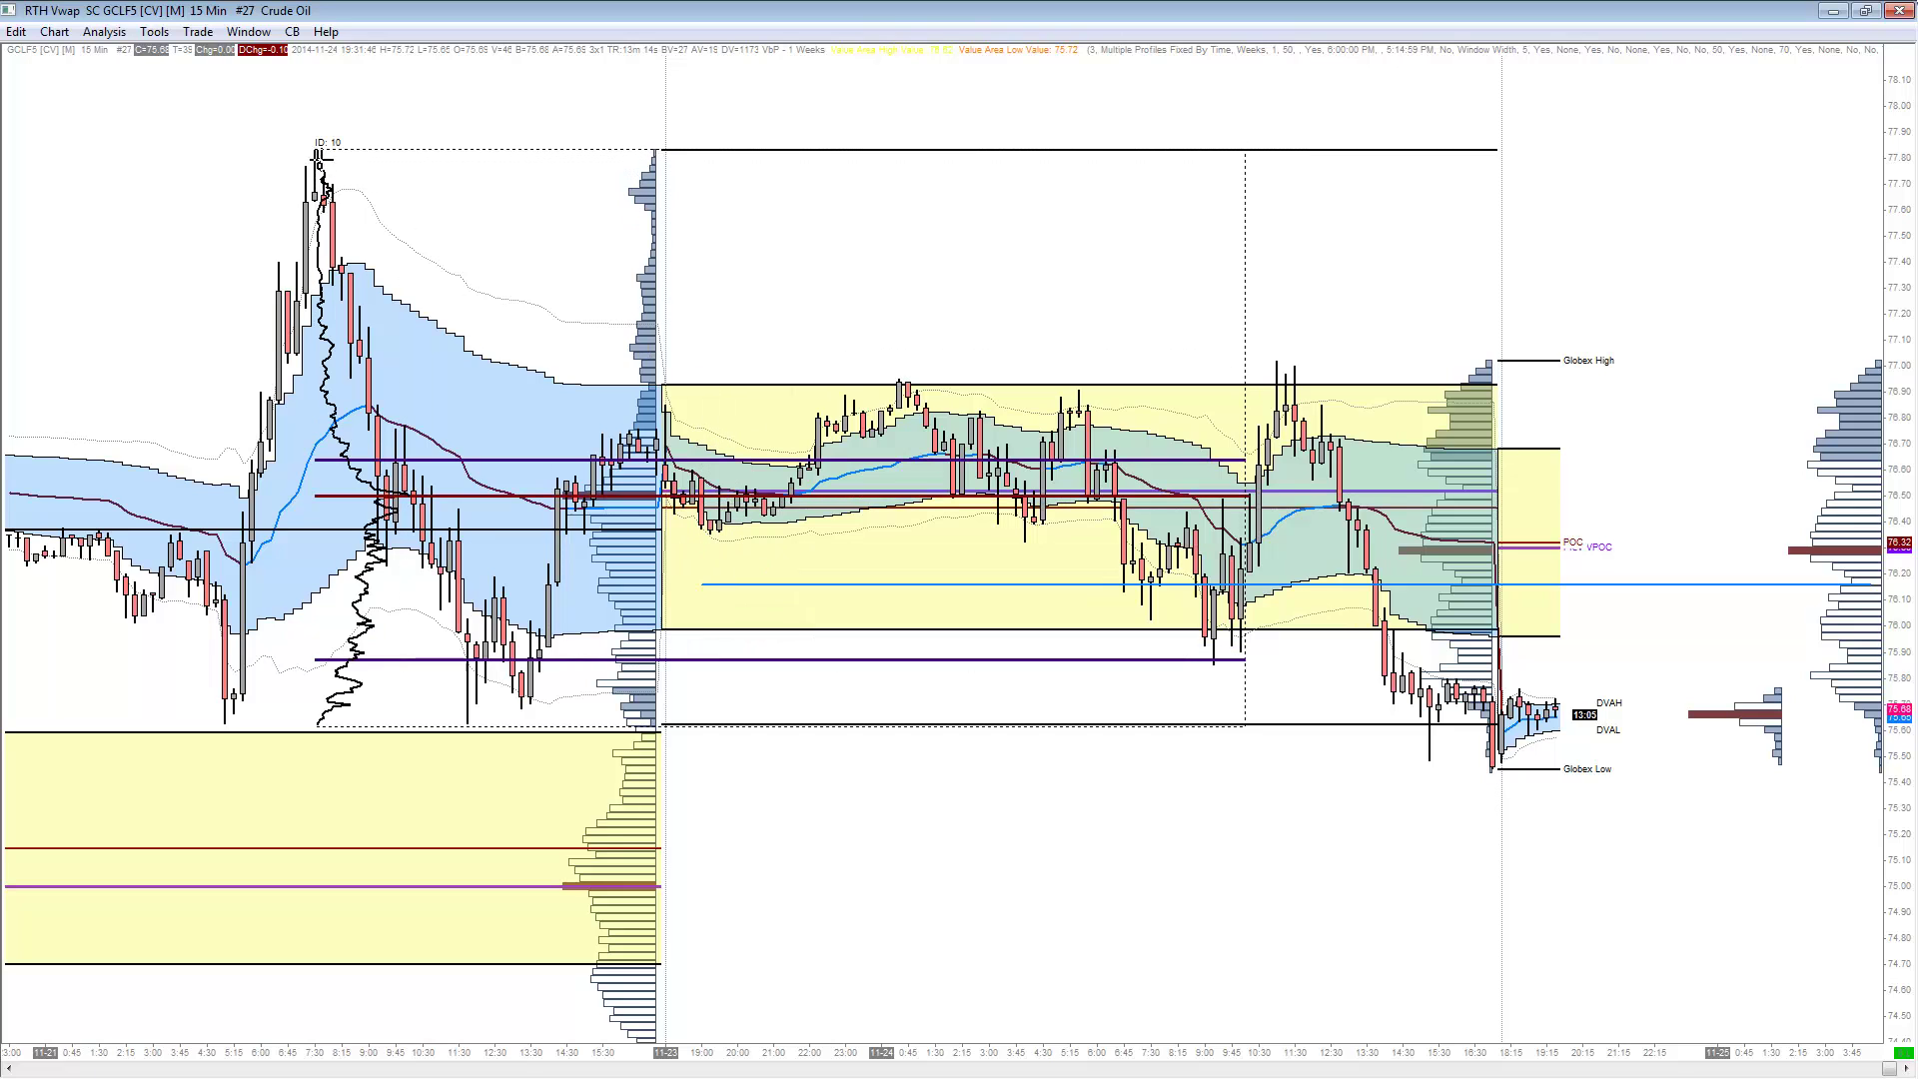
left_click(1246, 716)
left_click_drag(1246, 726, 1501, 771)
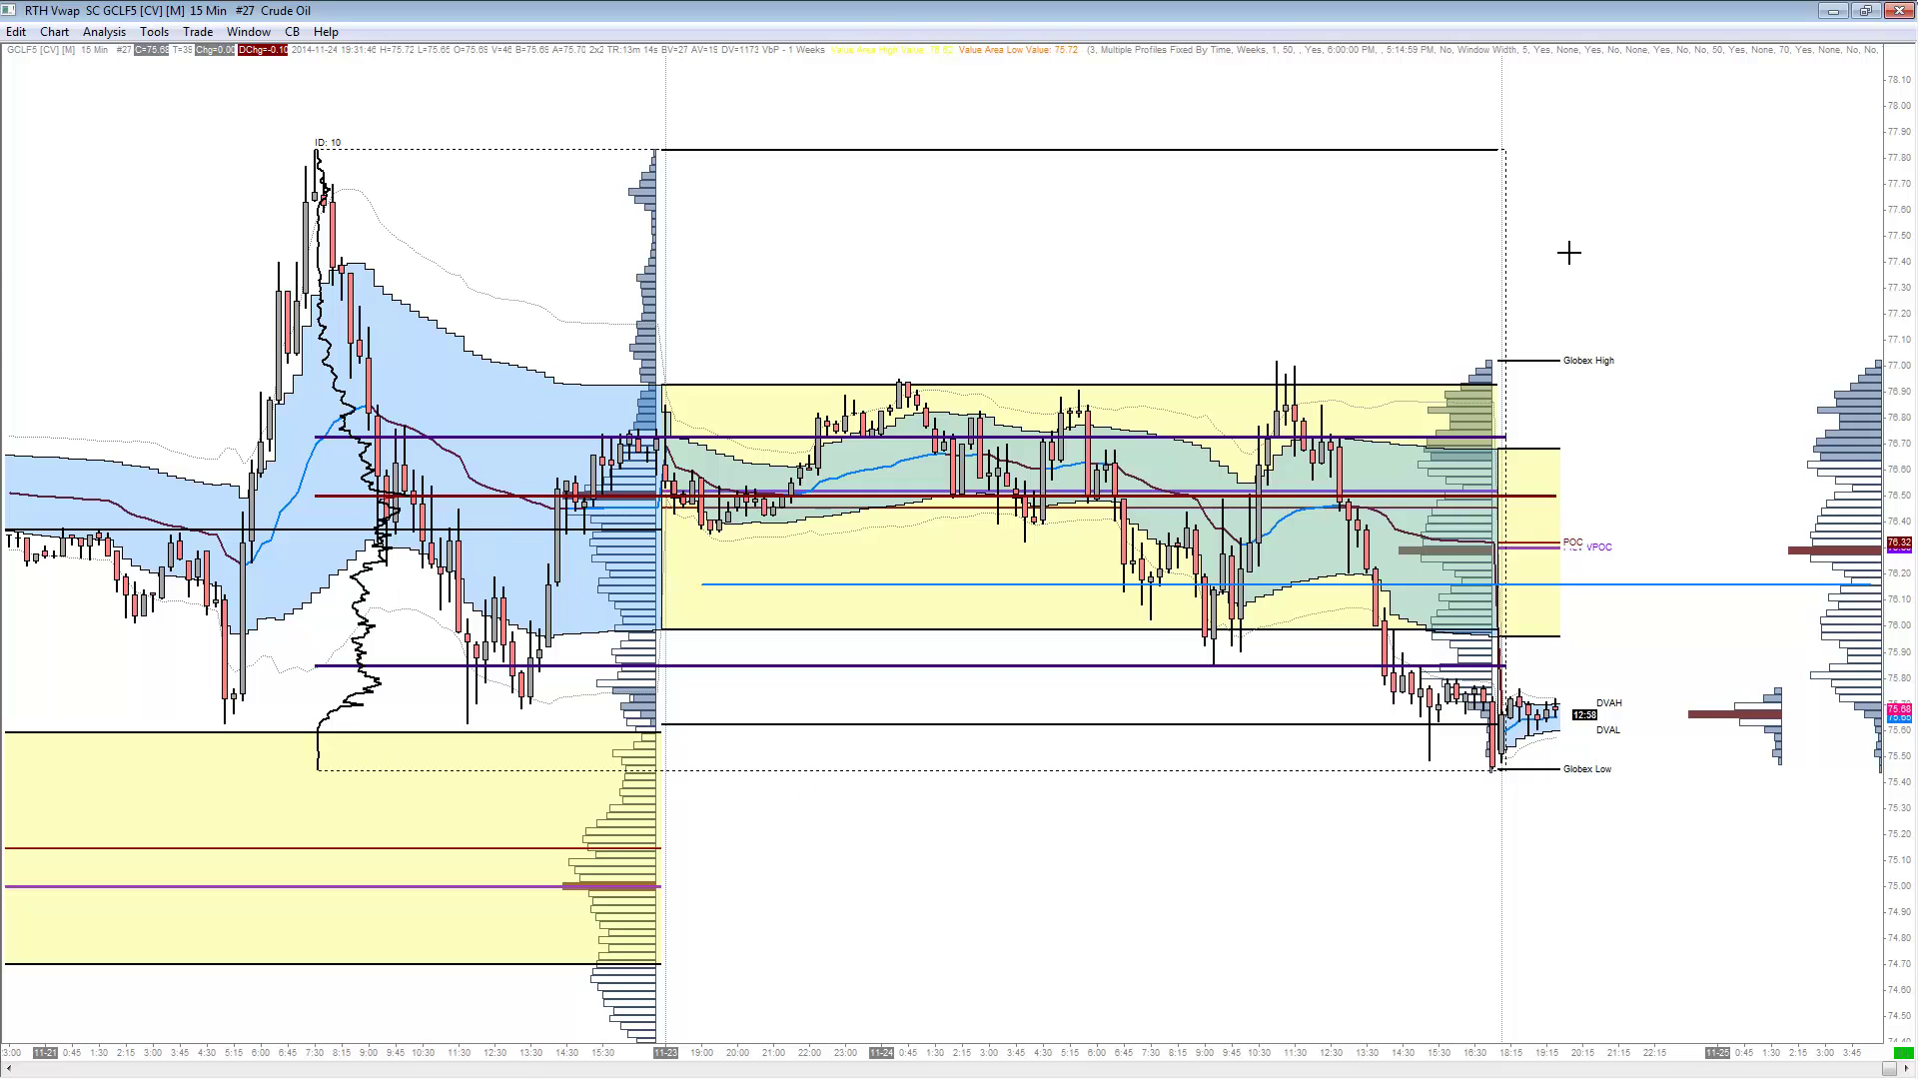
left_click_drag(1502, 152, 649, 148)
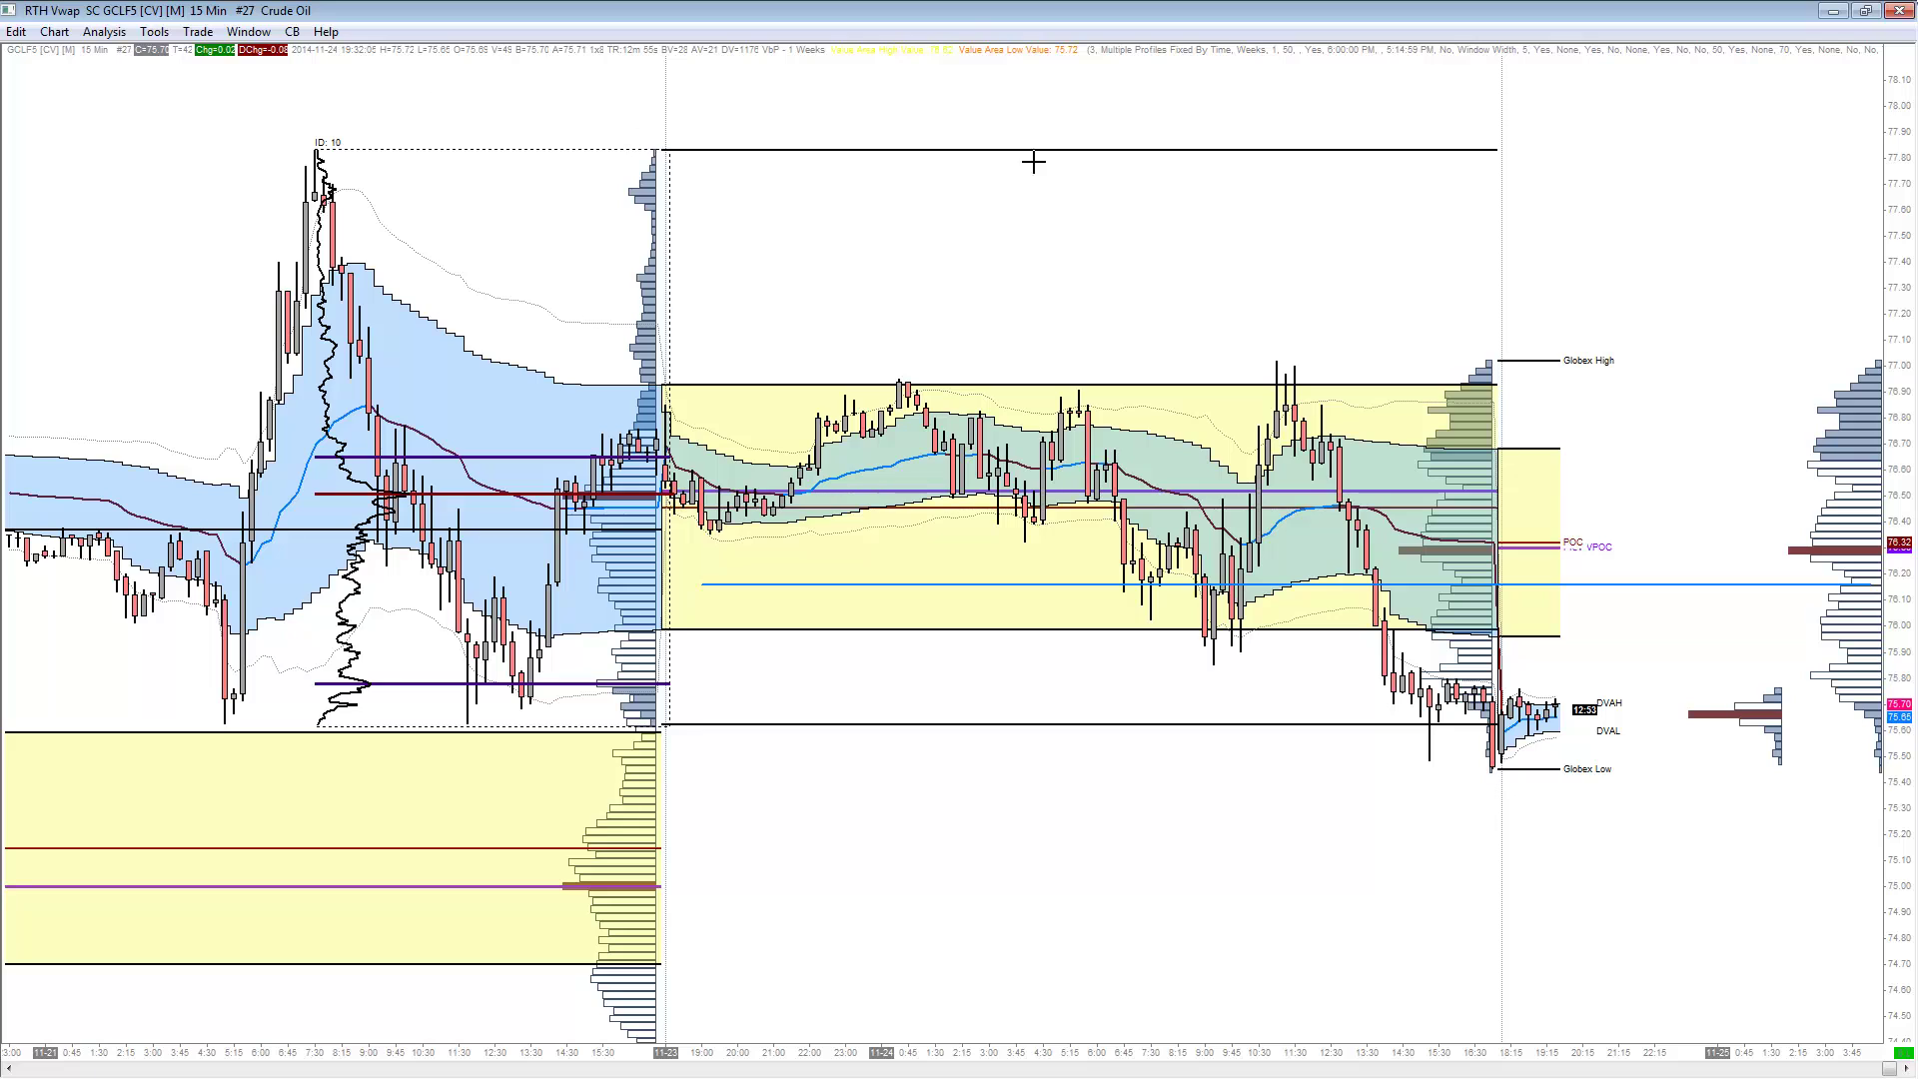
- Draw two more volume profiles (ID 13 and 14) over the overnight bars and late-morning swing
left_click(155, 31)
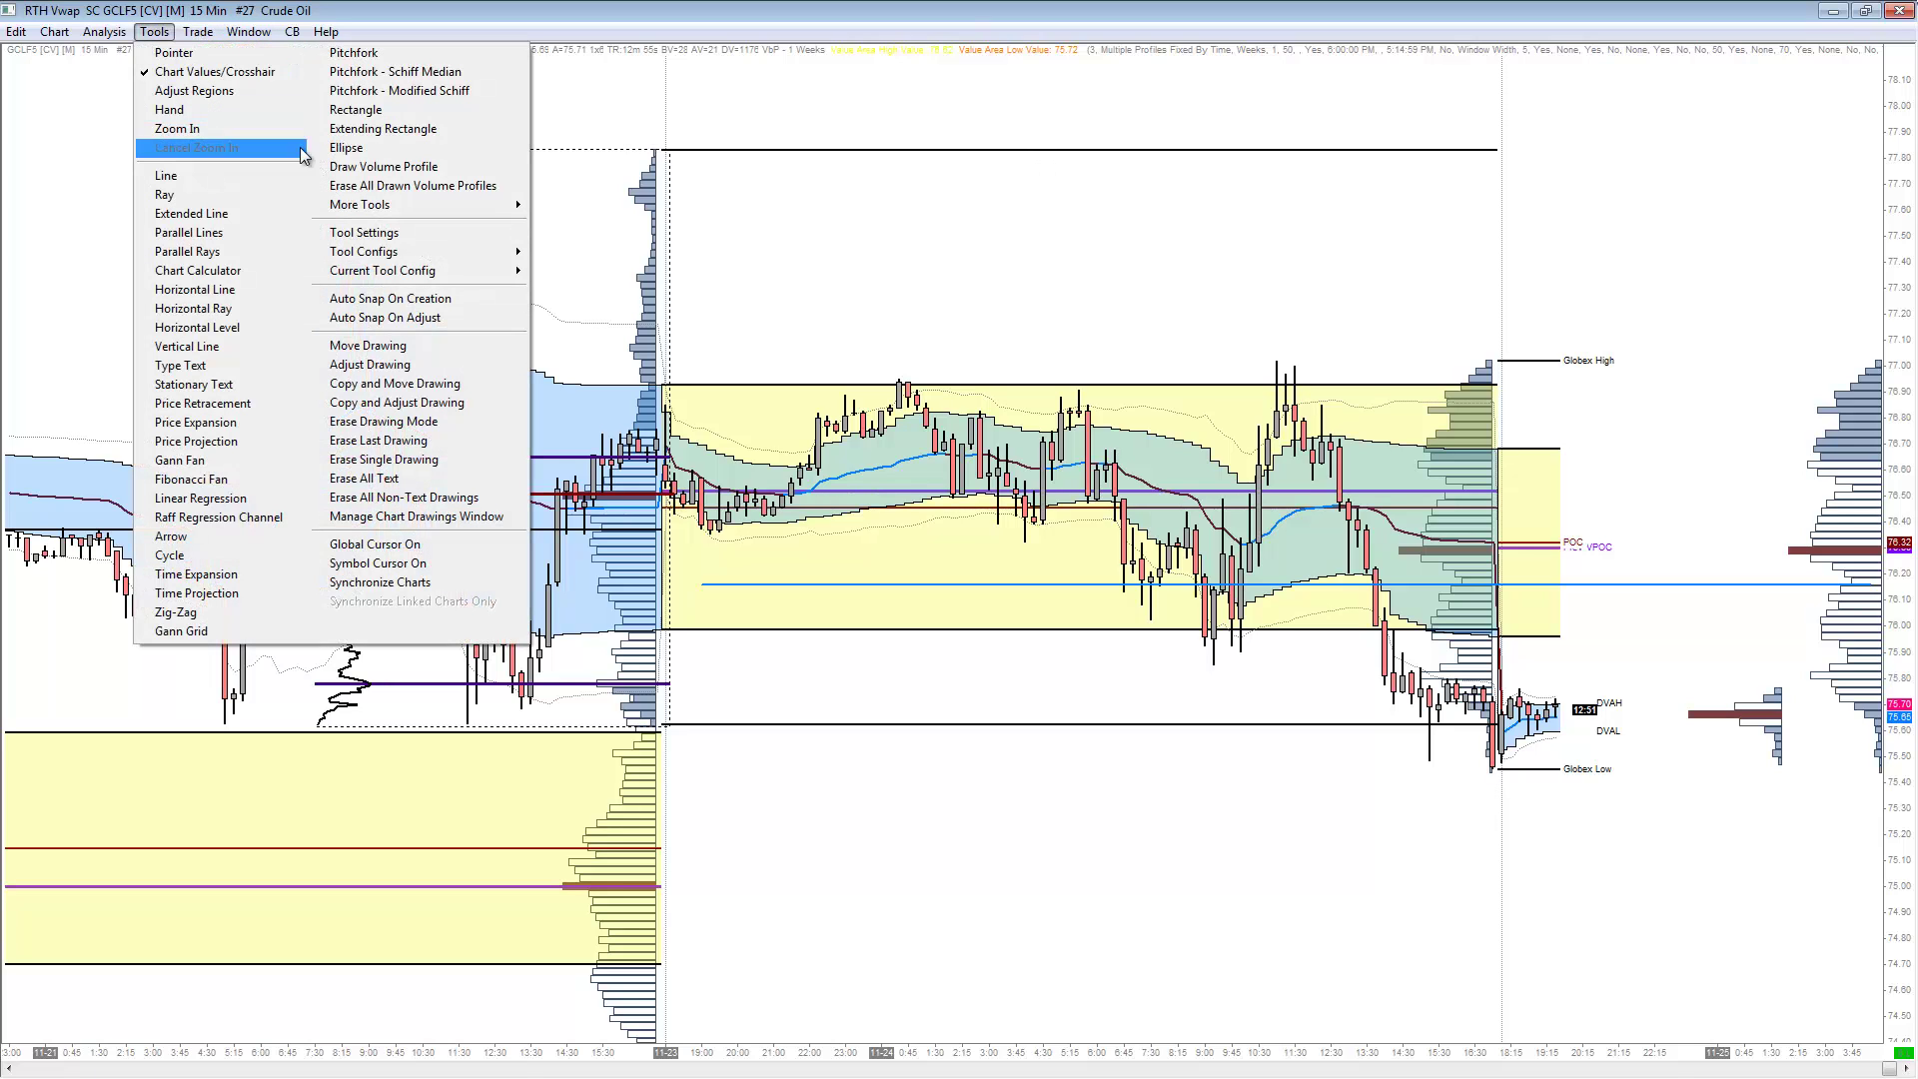
left_click(368, 167)
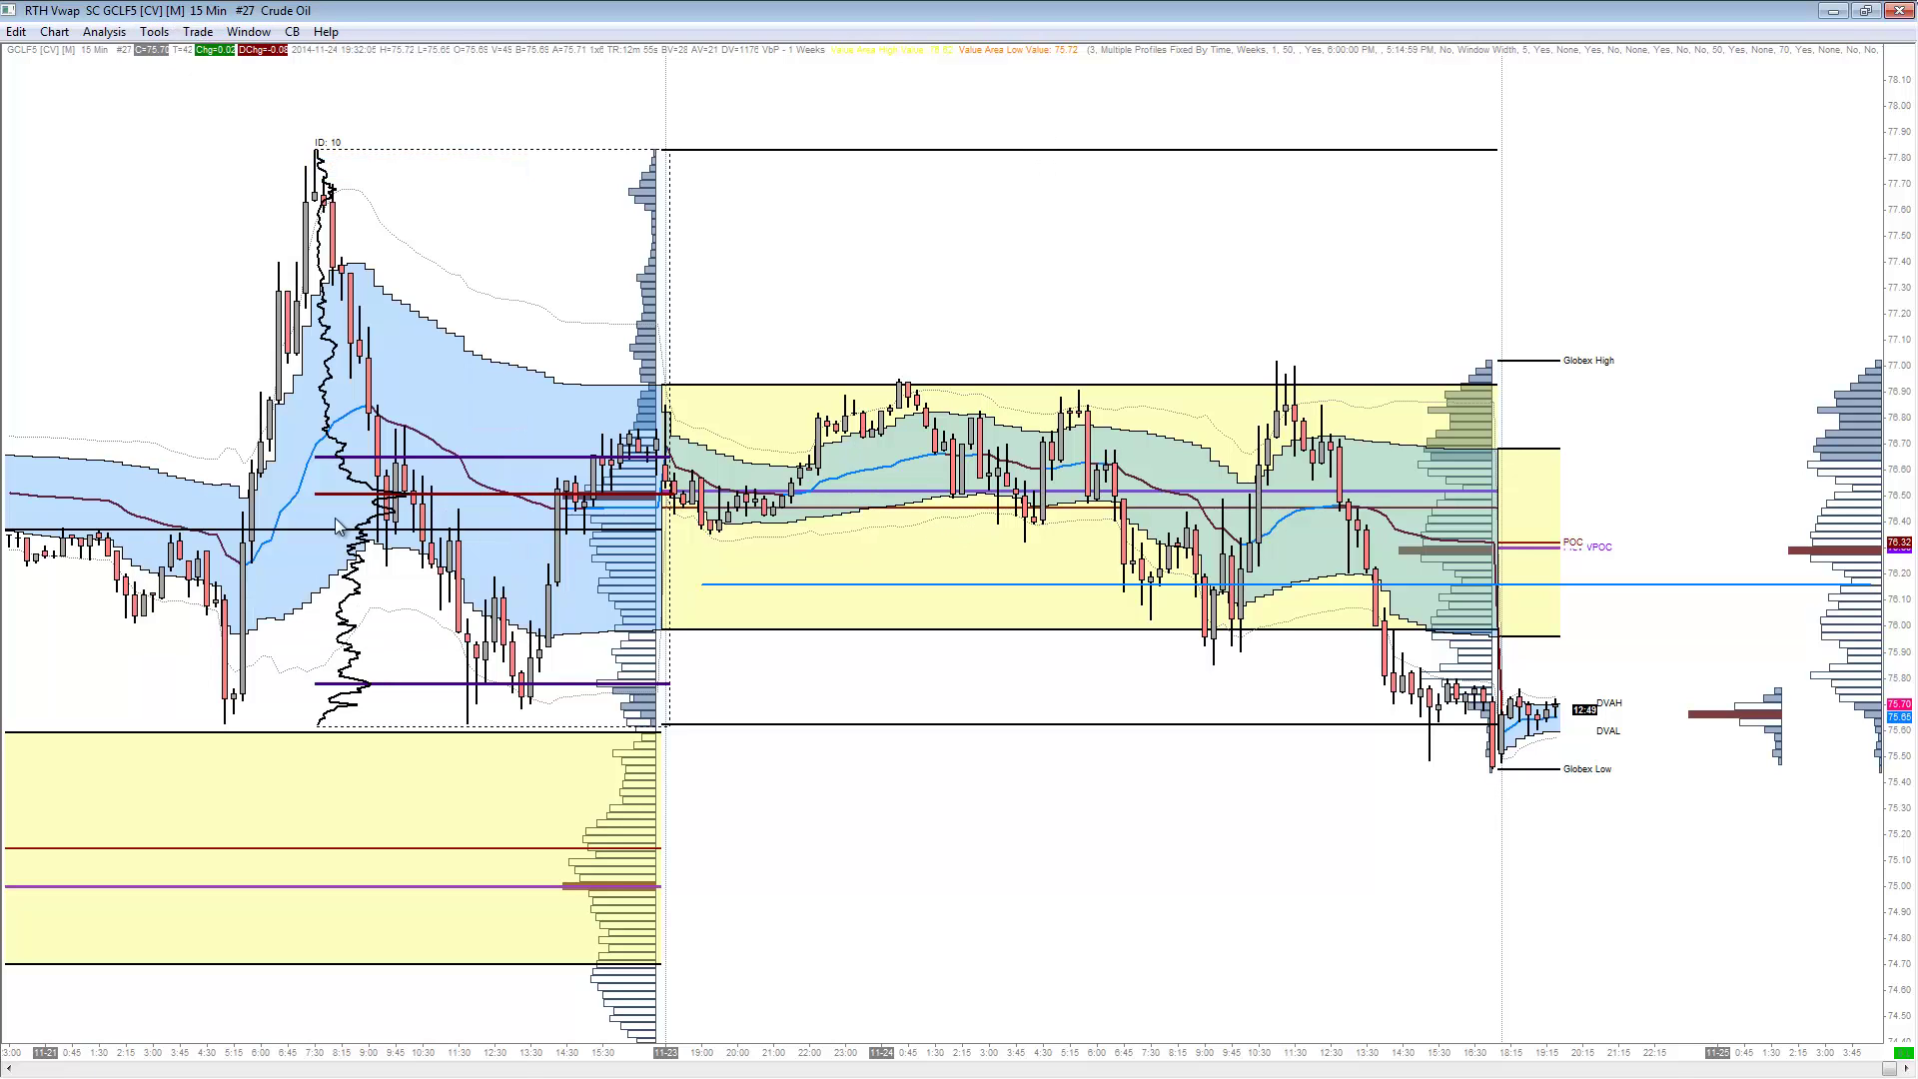
mouse_move(903, 381)
left_mouse_down()
mouse_move(977, 489)
mouse_move(1119, 544)
left_mouse_up()
left_click_drag(1214, 663, 1371, 360)
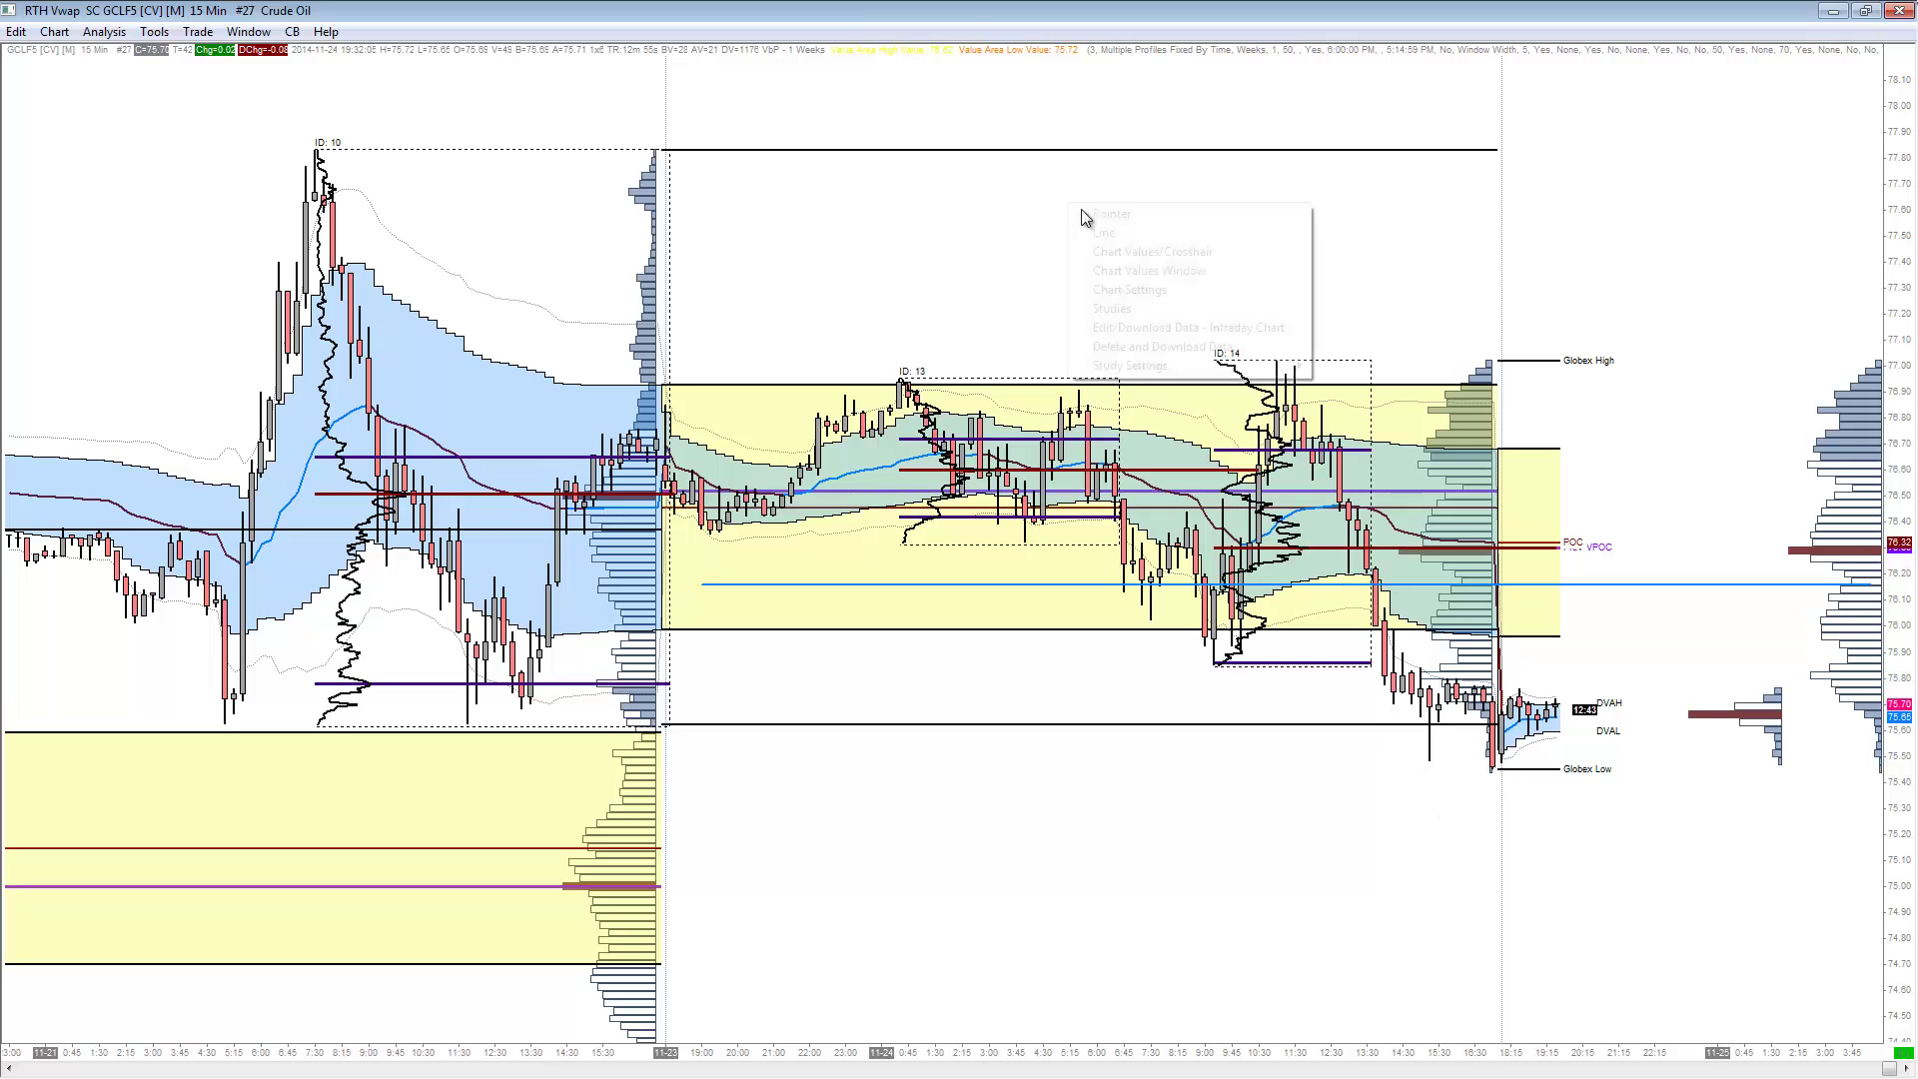
right_click(1068, 203)
left_click(1099, 253)
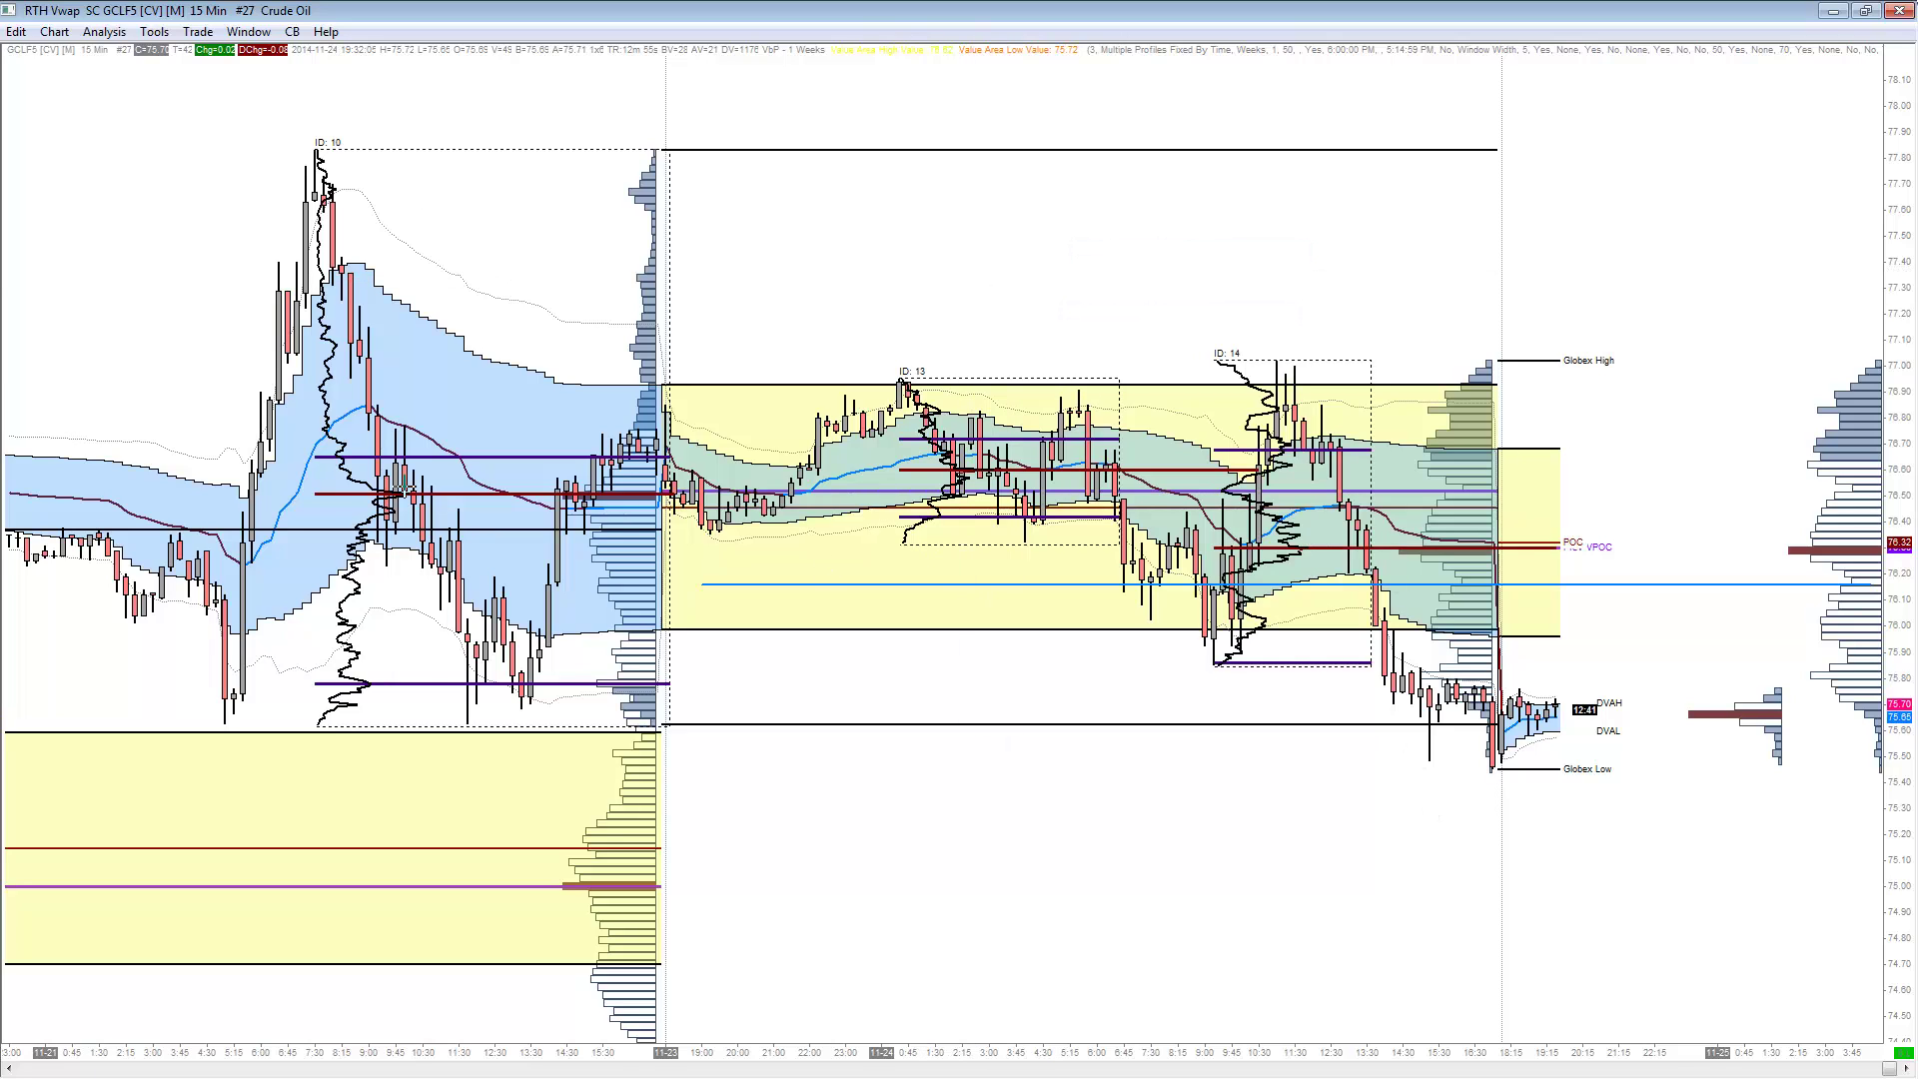
- Delete the ID 10, ID 13 and ID 14 volume profiles
left_click(352, 708)
key("Delete")
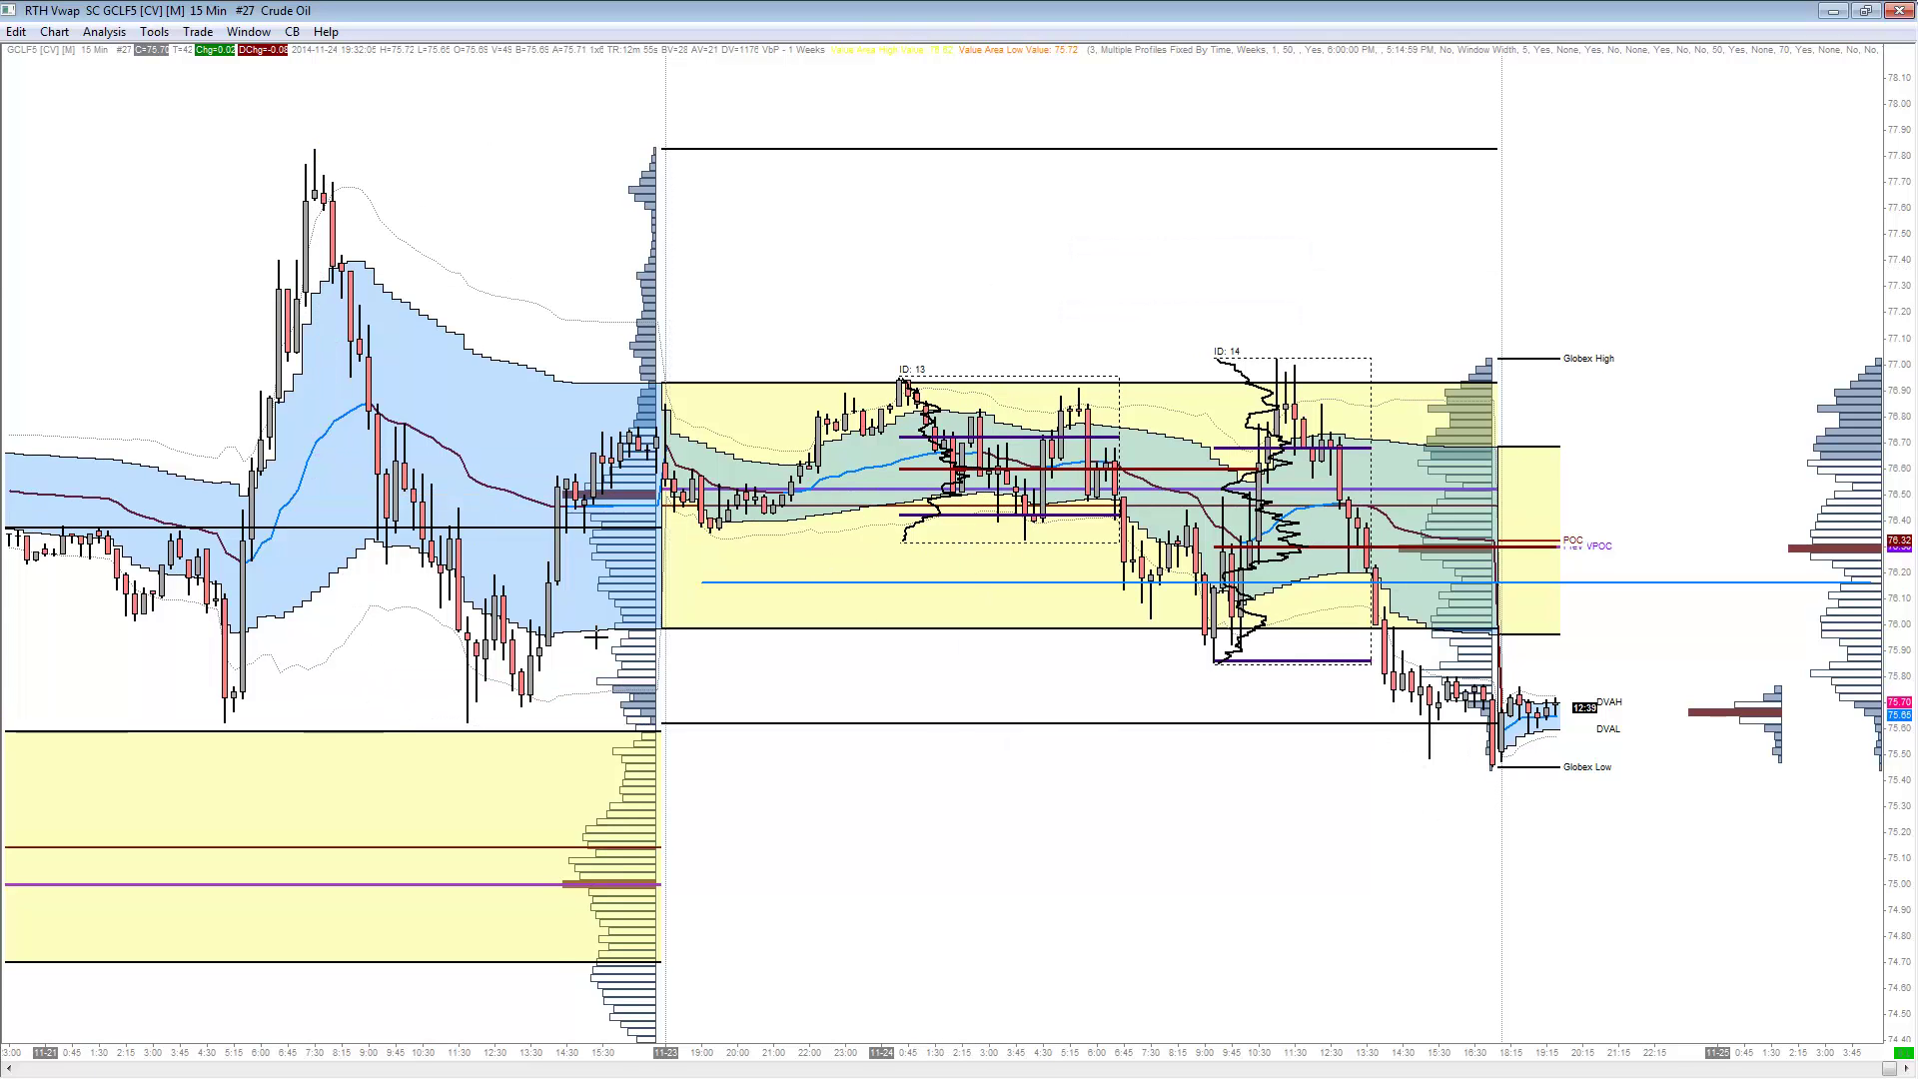
left_click(1105, 545)
key("Delete")
left_click(1337, 362)
key("Delete")
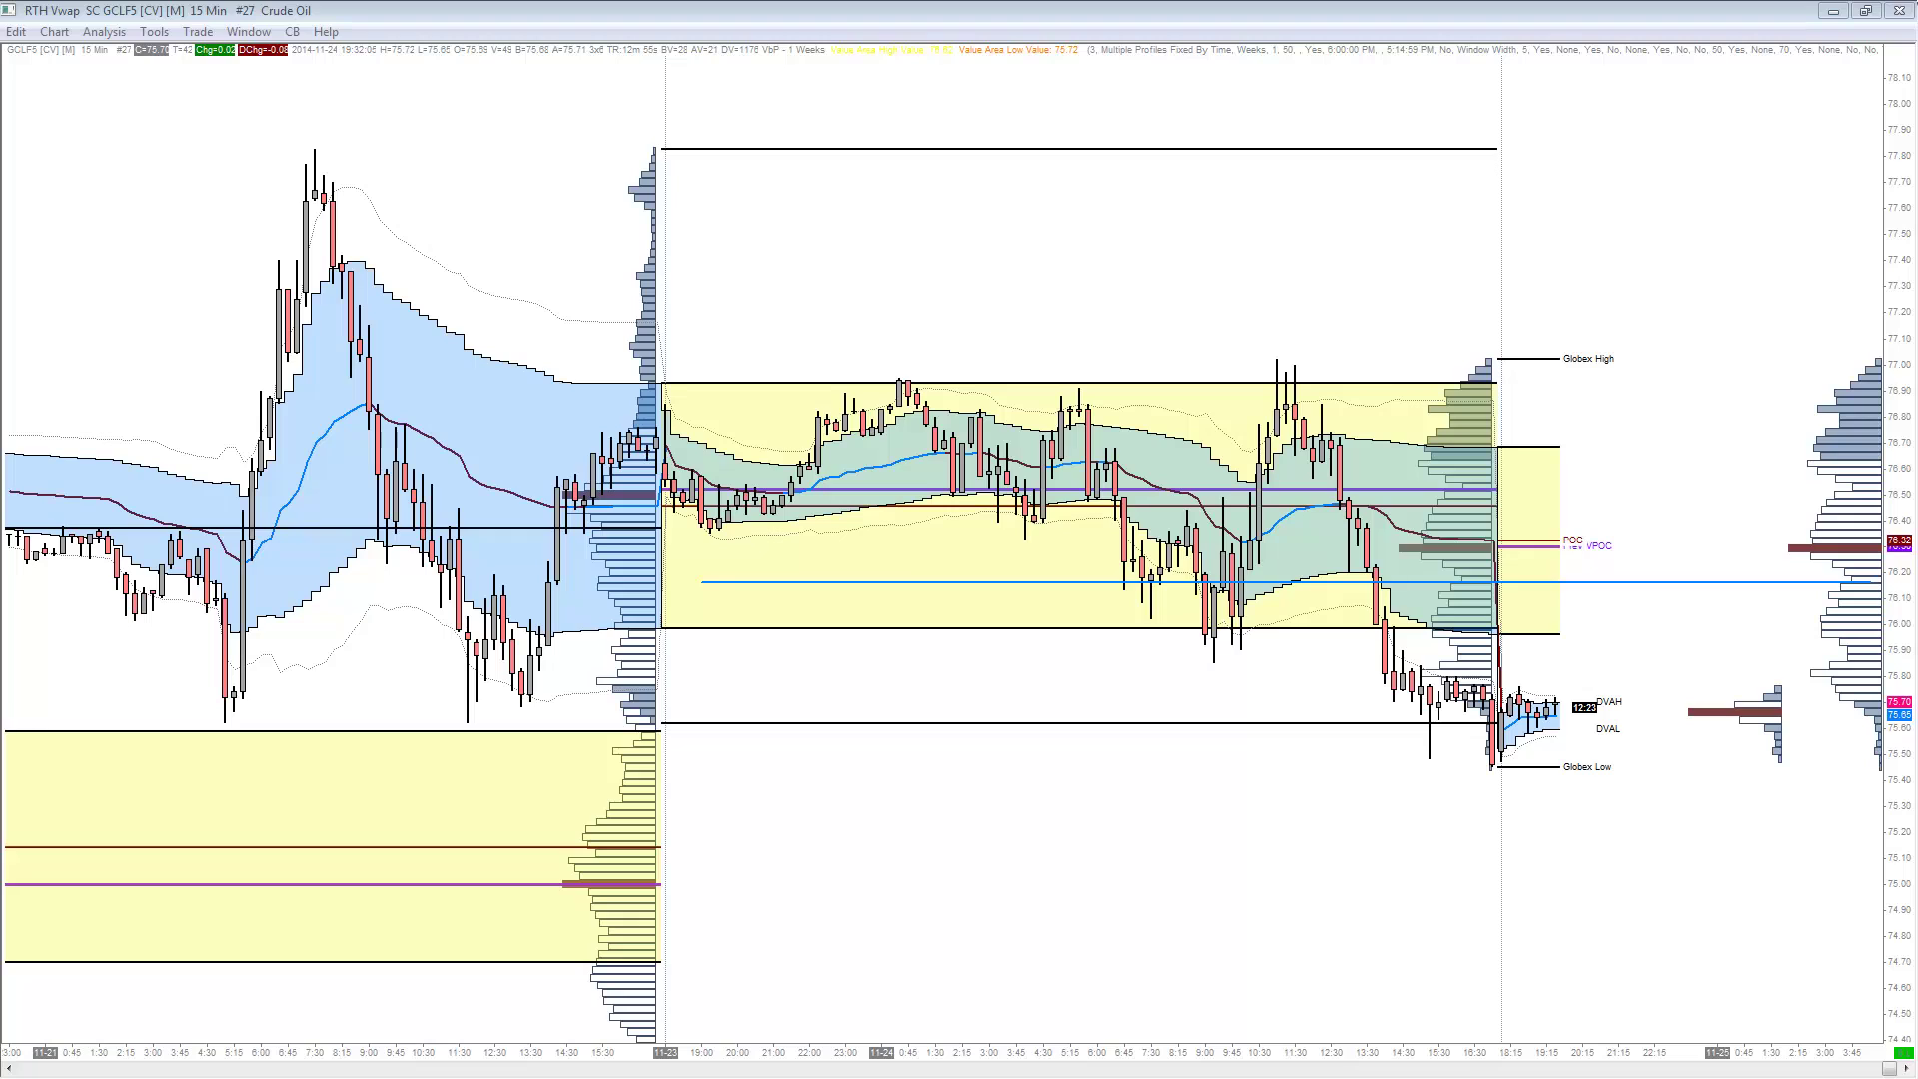
right_click(481, 242)
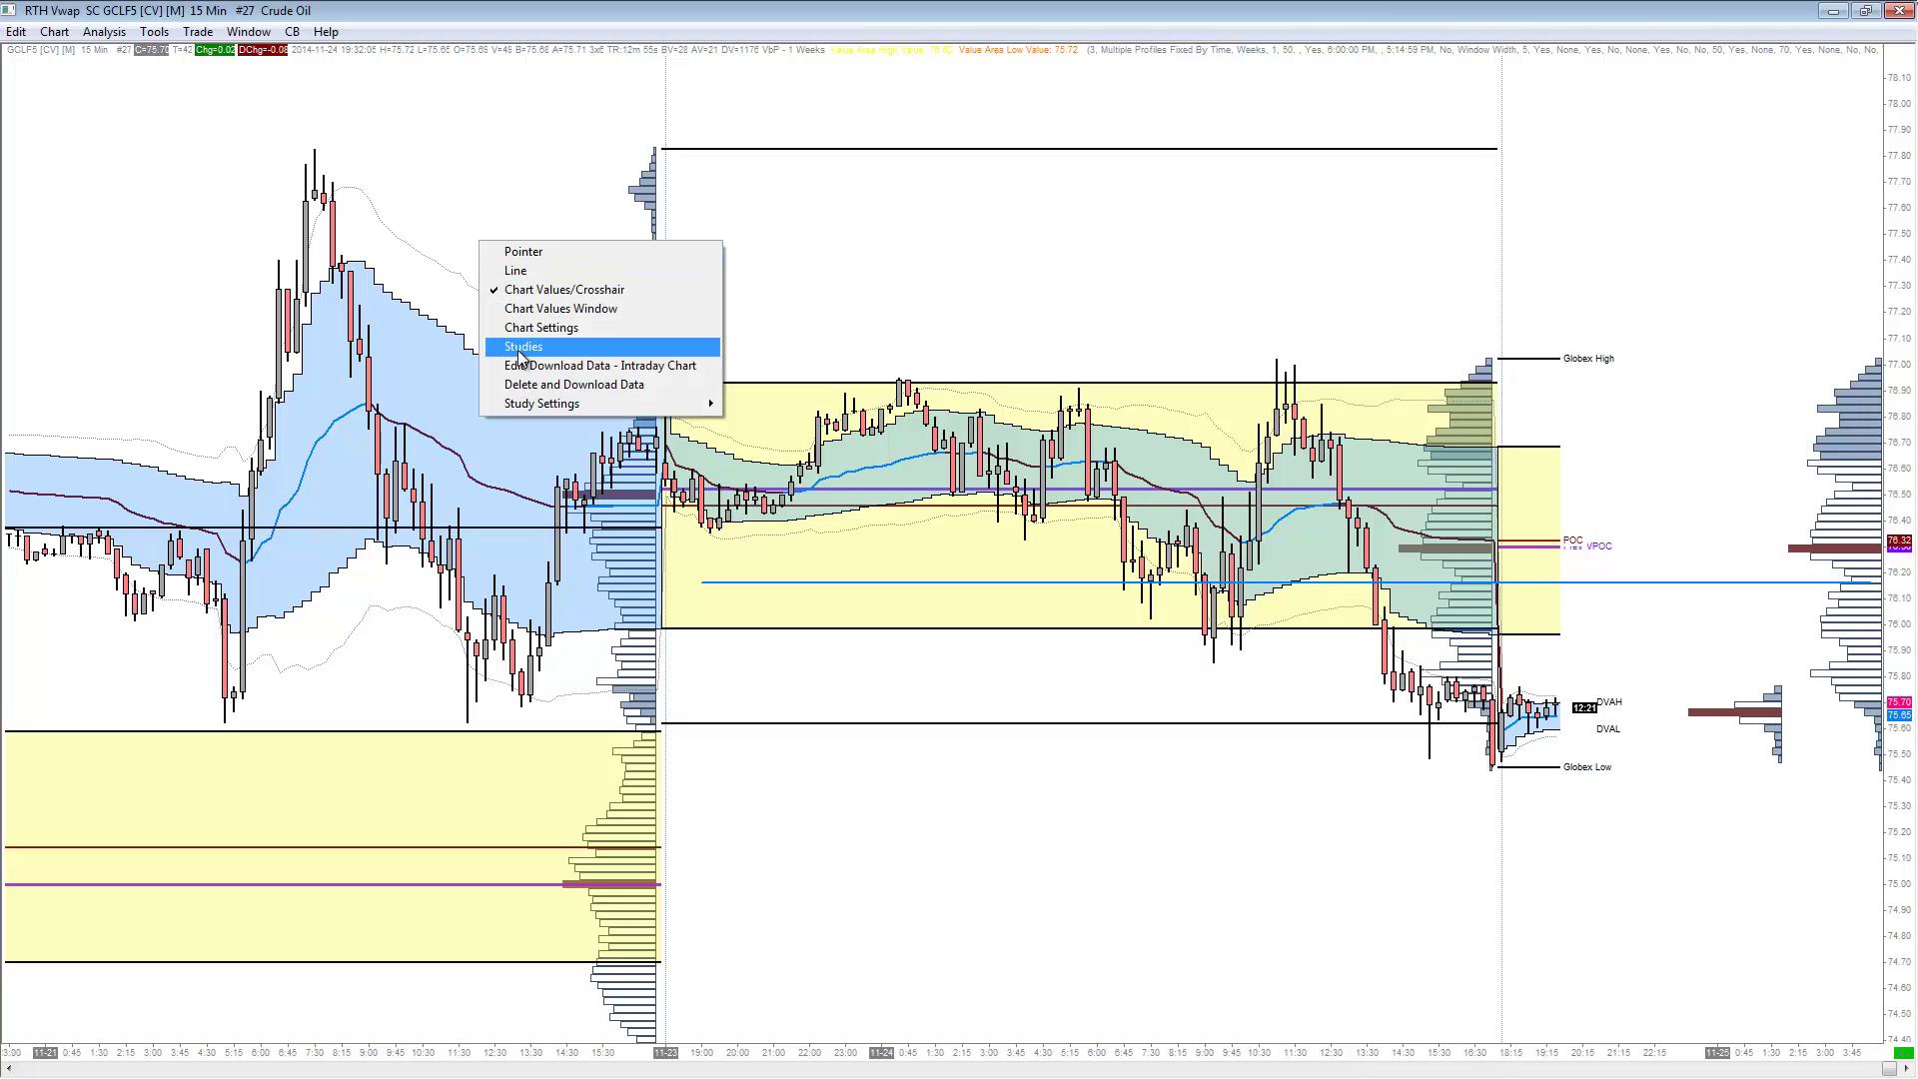
left_click(539, 346)
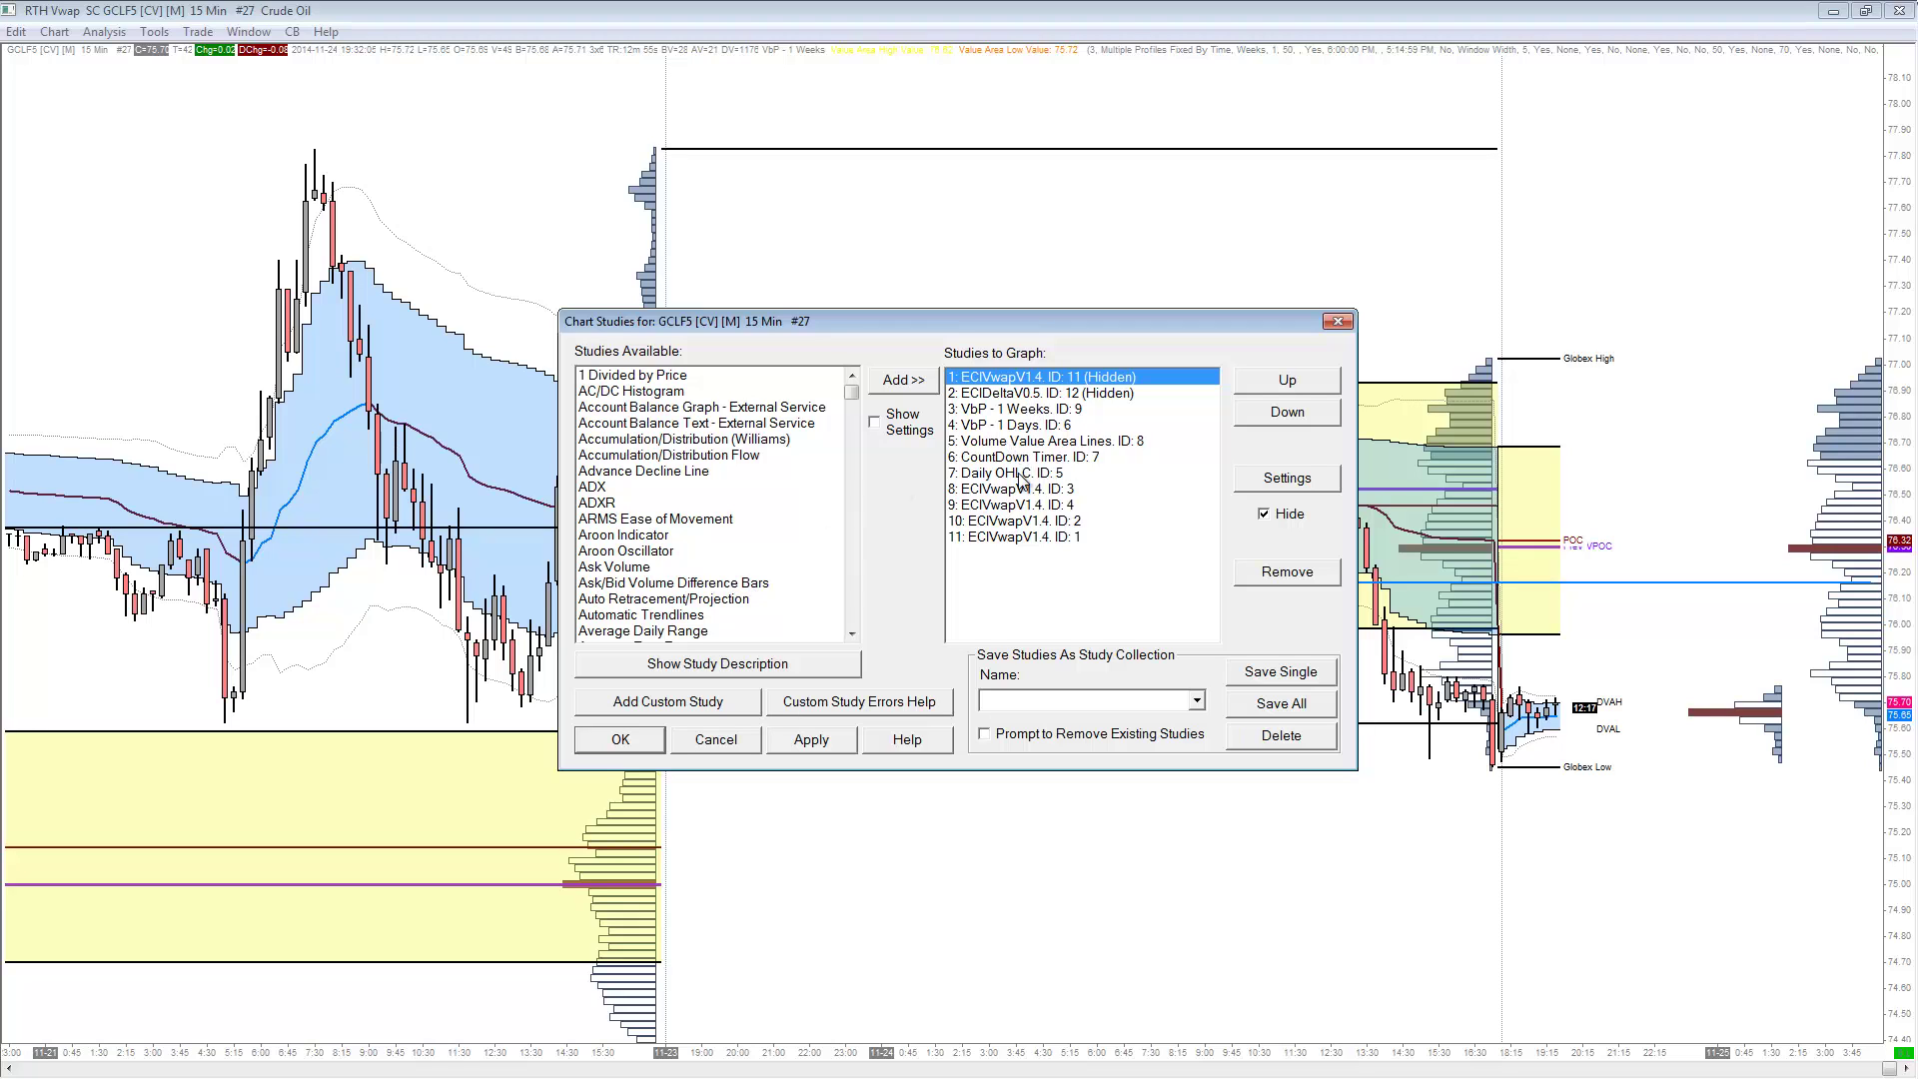
left_click(1018, 410)
left_click(1309, 480)
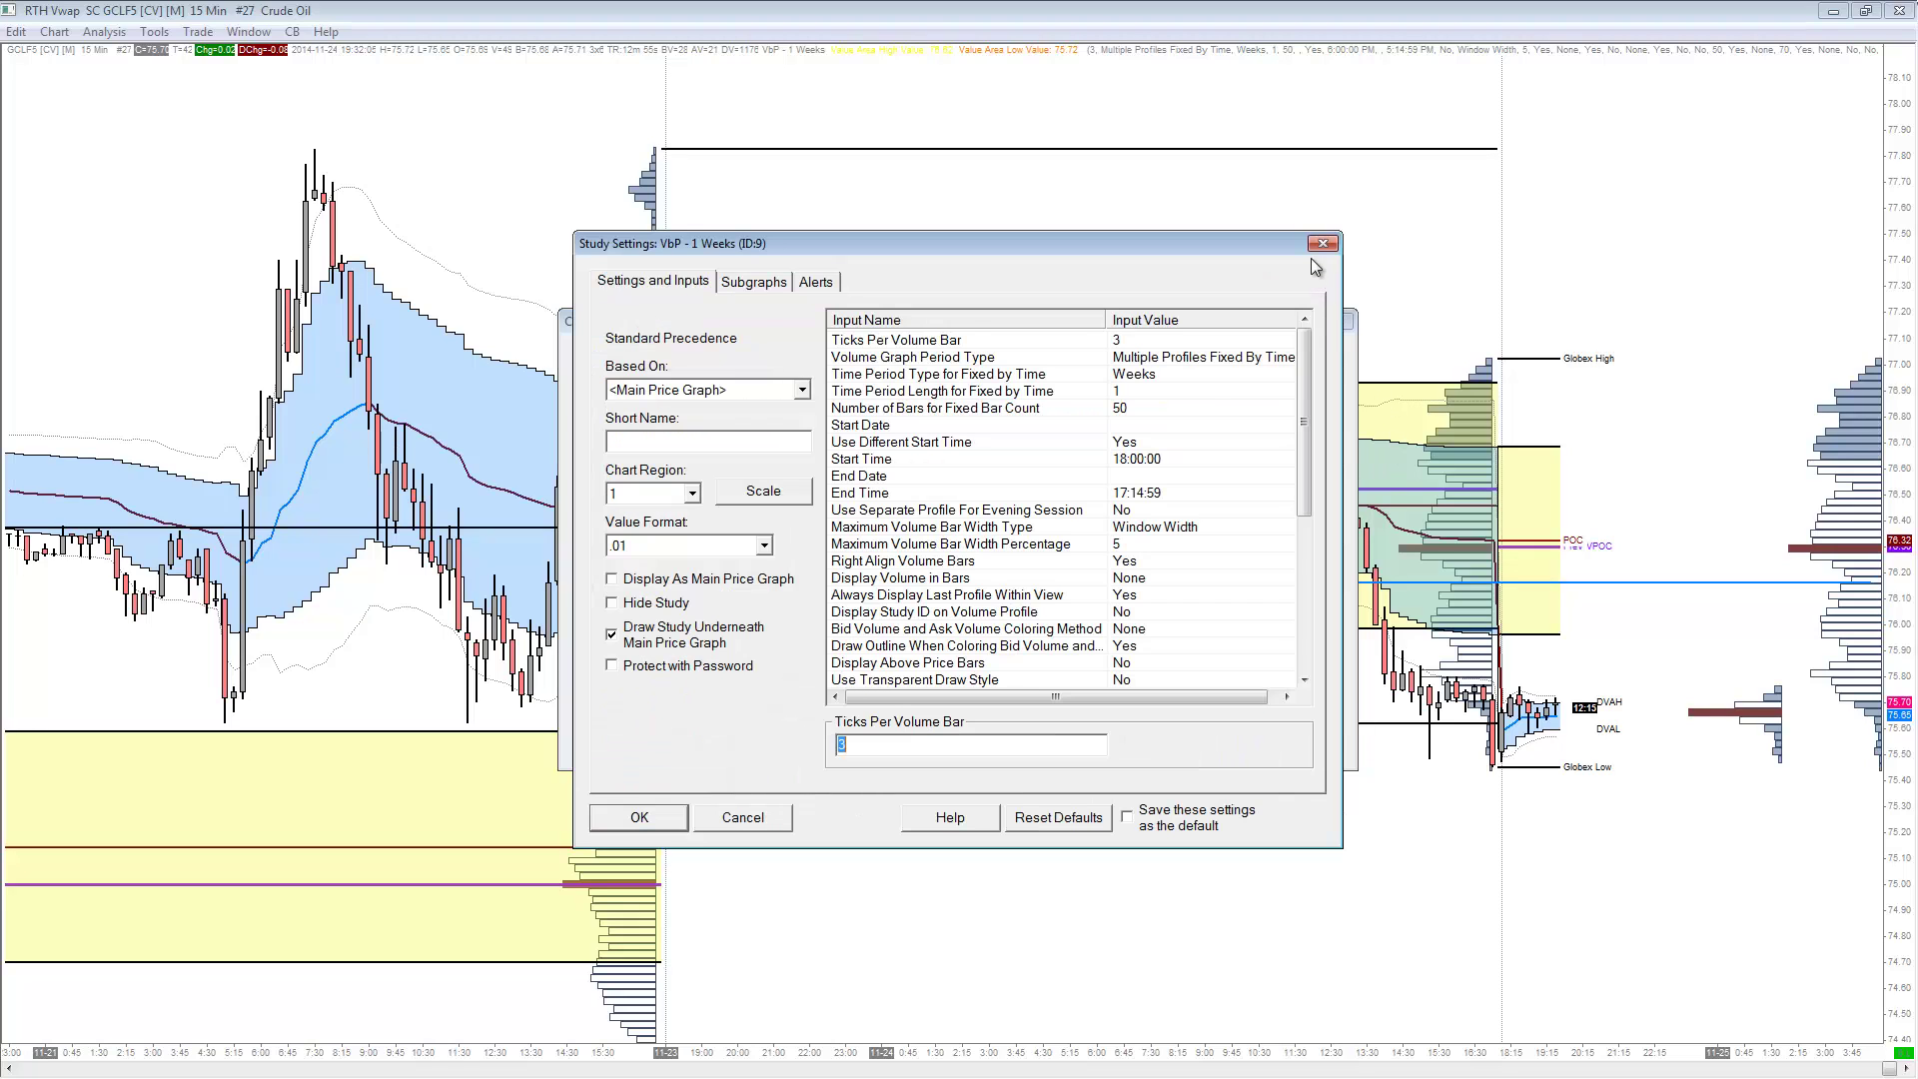
left_click(1318, 248)
left_click(1336, 321)
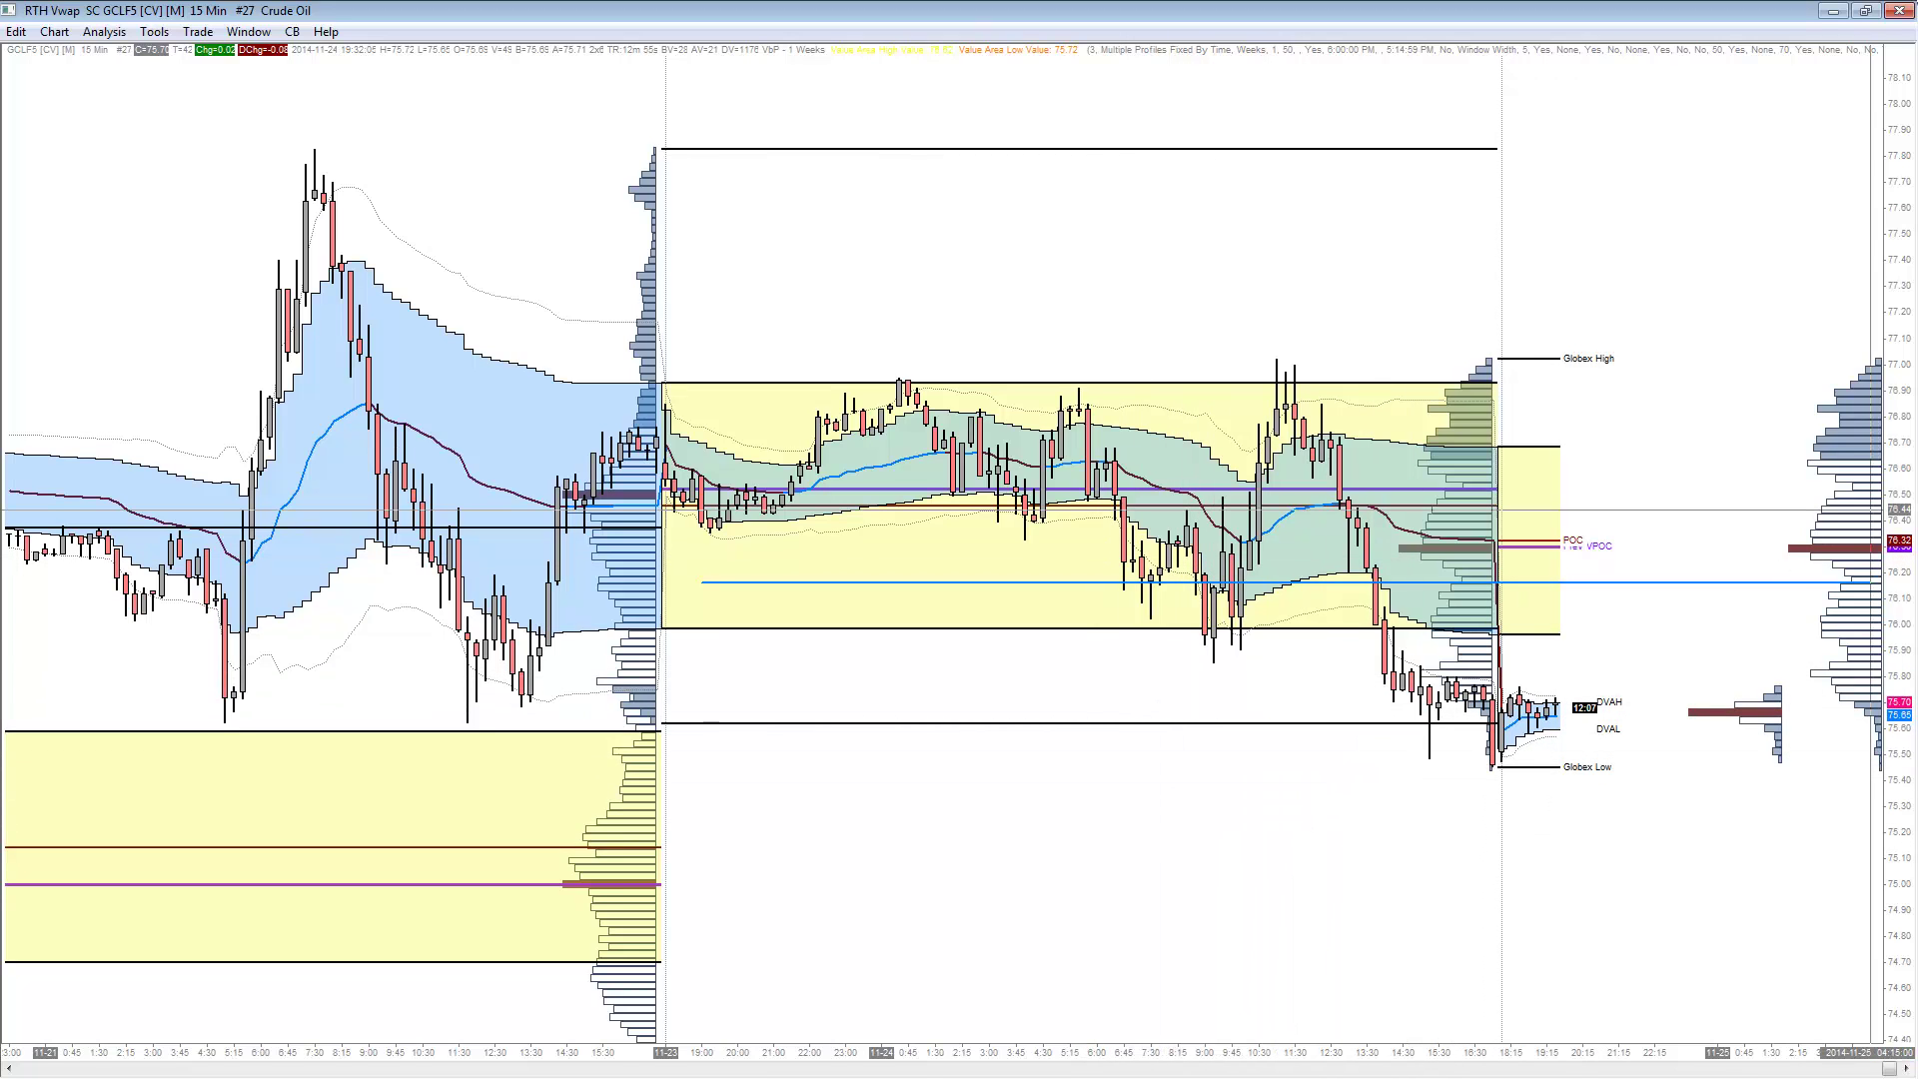
- Bring the daily CL NEW chart window to the front, maximize it and rescale its price axis
left_click_drag(1662, 209, 507, 165)
double_click(506, 165)
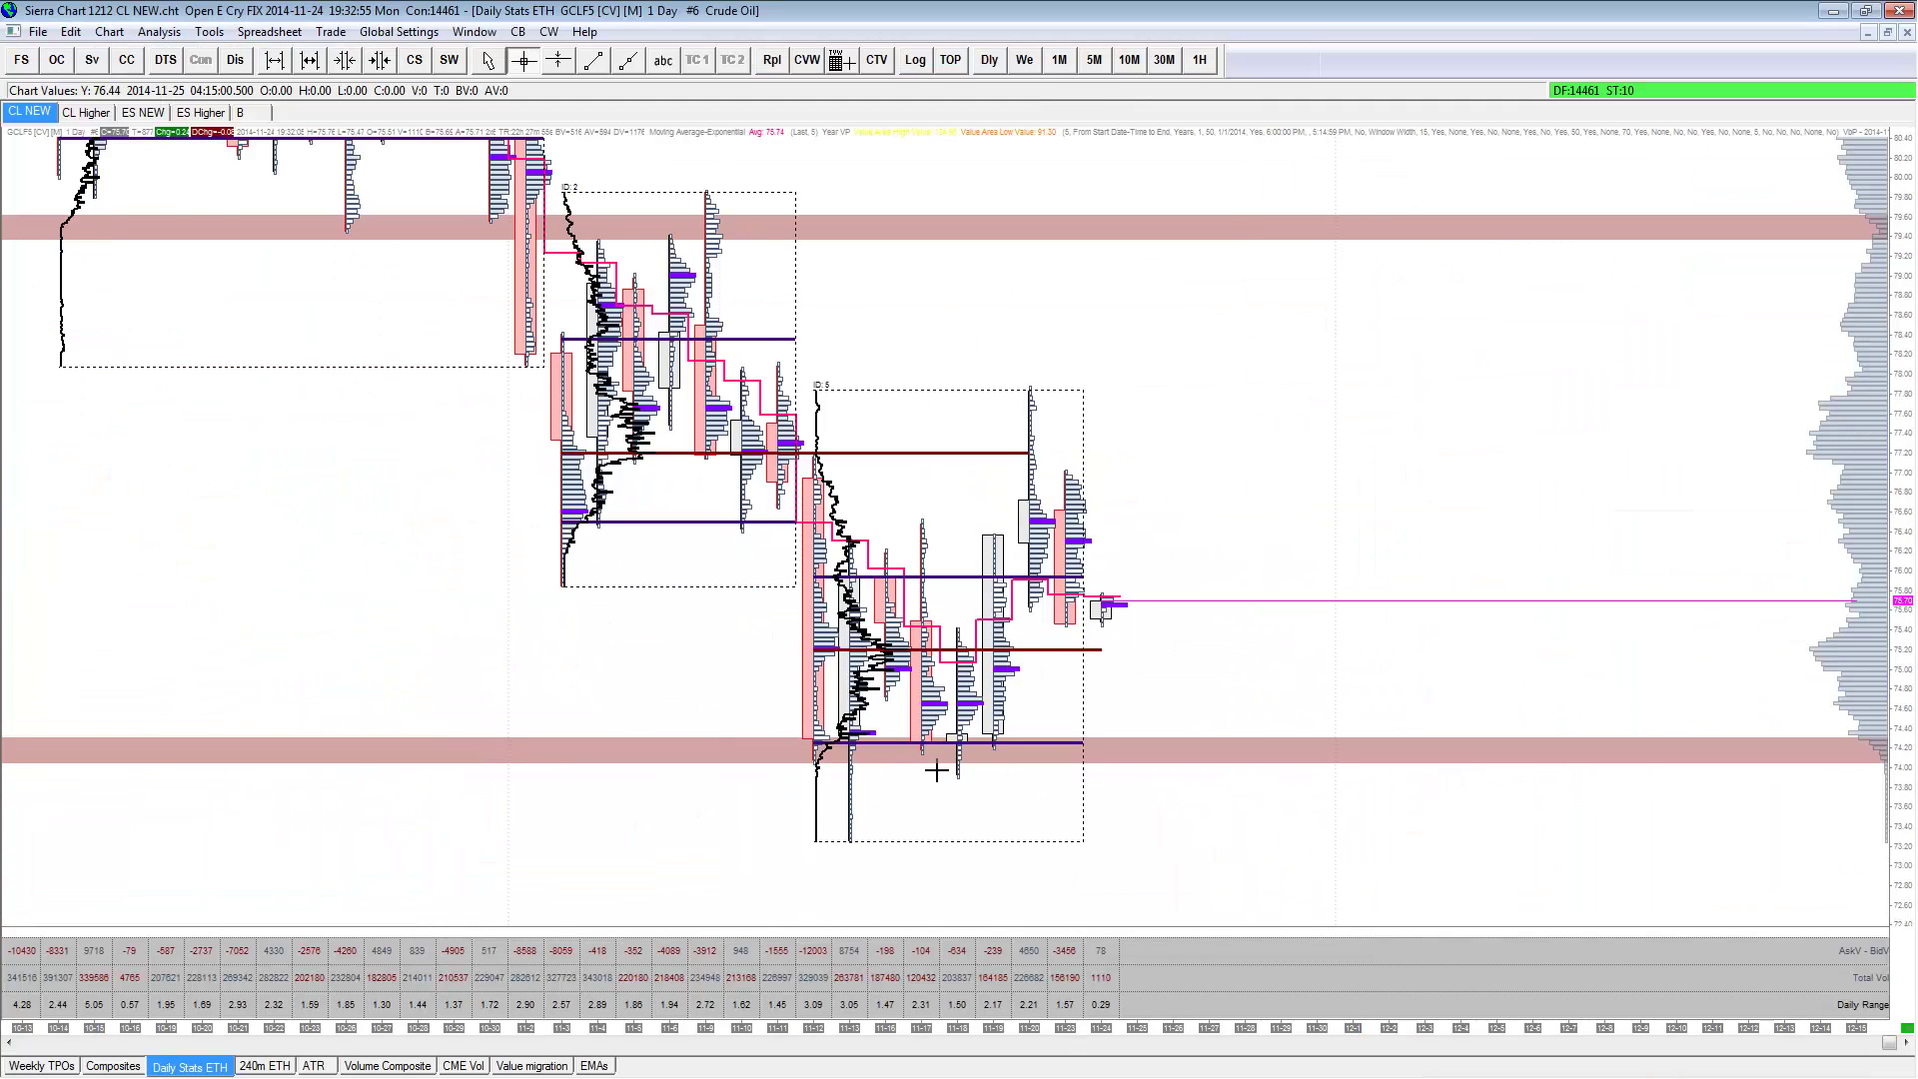
scroll(774, 672, "up", 8)
left_click_drag(1895, 496, 1868, 877)
- Scroll back to earlier daily bars and tighten the bar spacing to show more days
scroll(775, 689, "up", 4)
scroll(1892, 559, "left", 4)
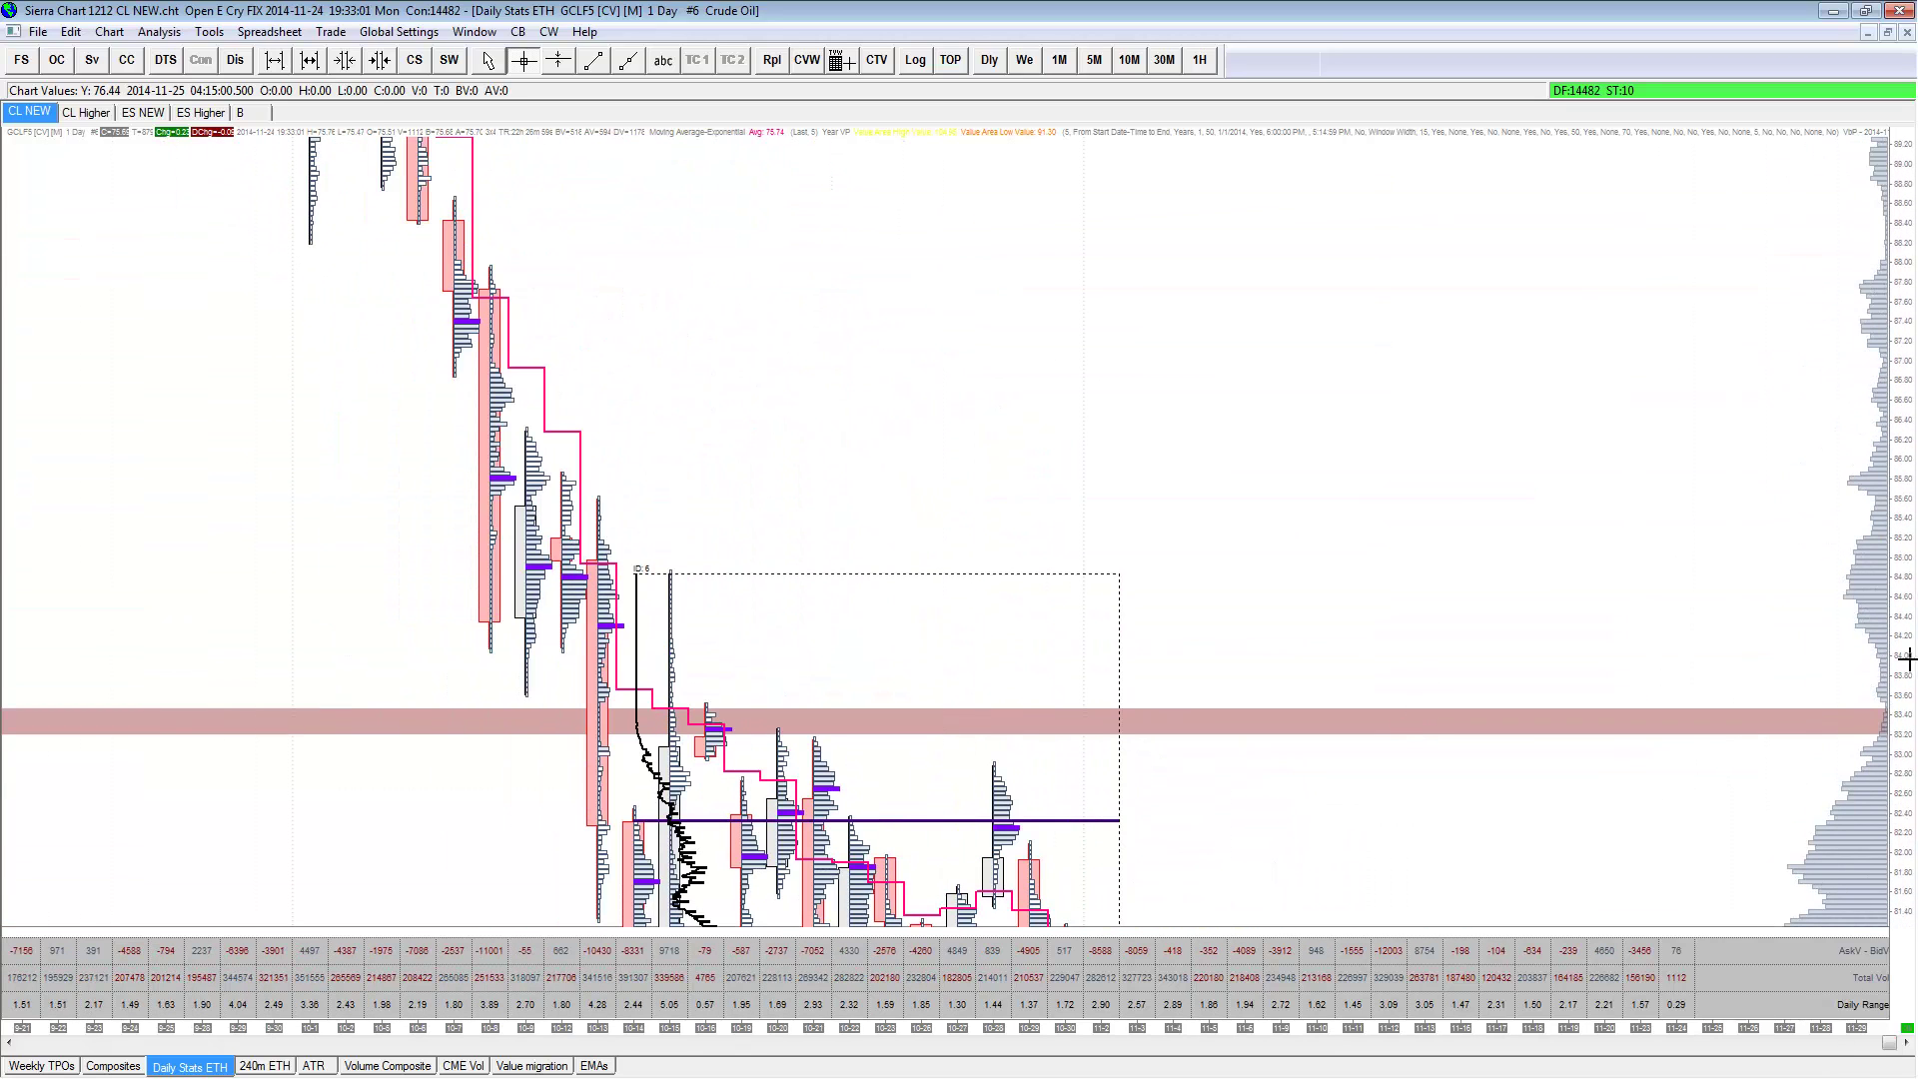
scroll(1898, 657, "left", 9)
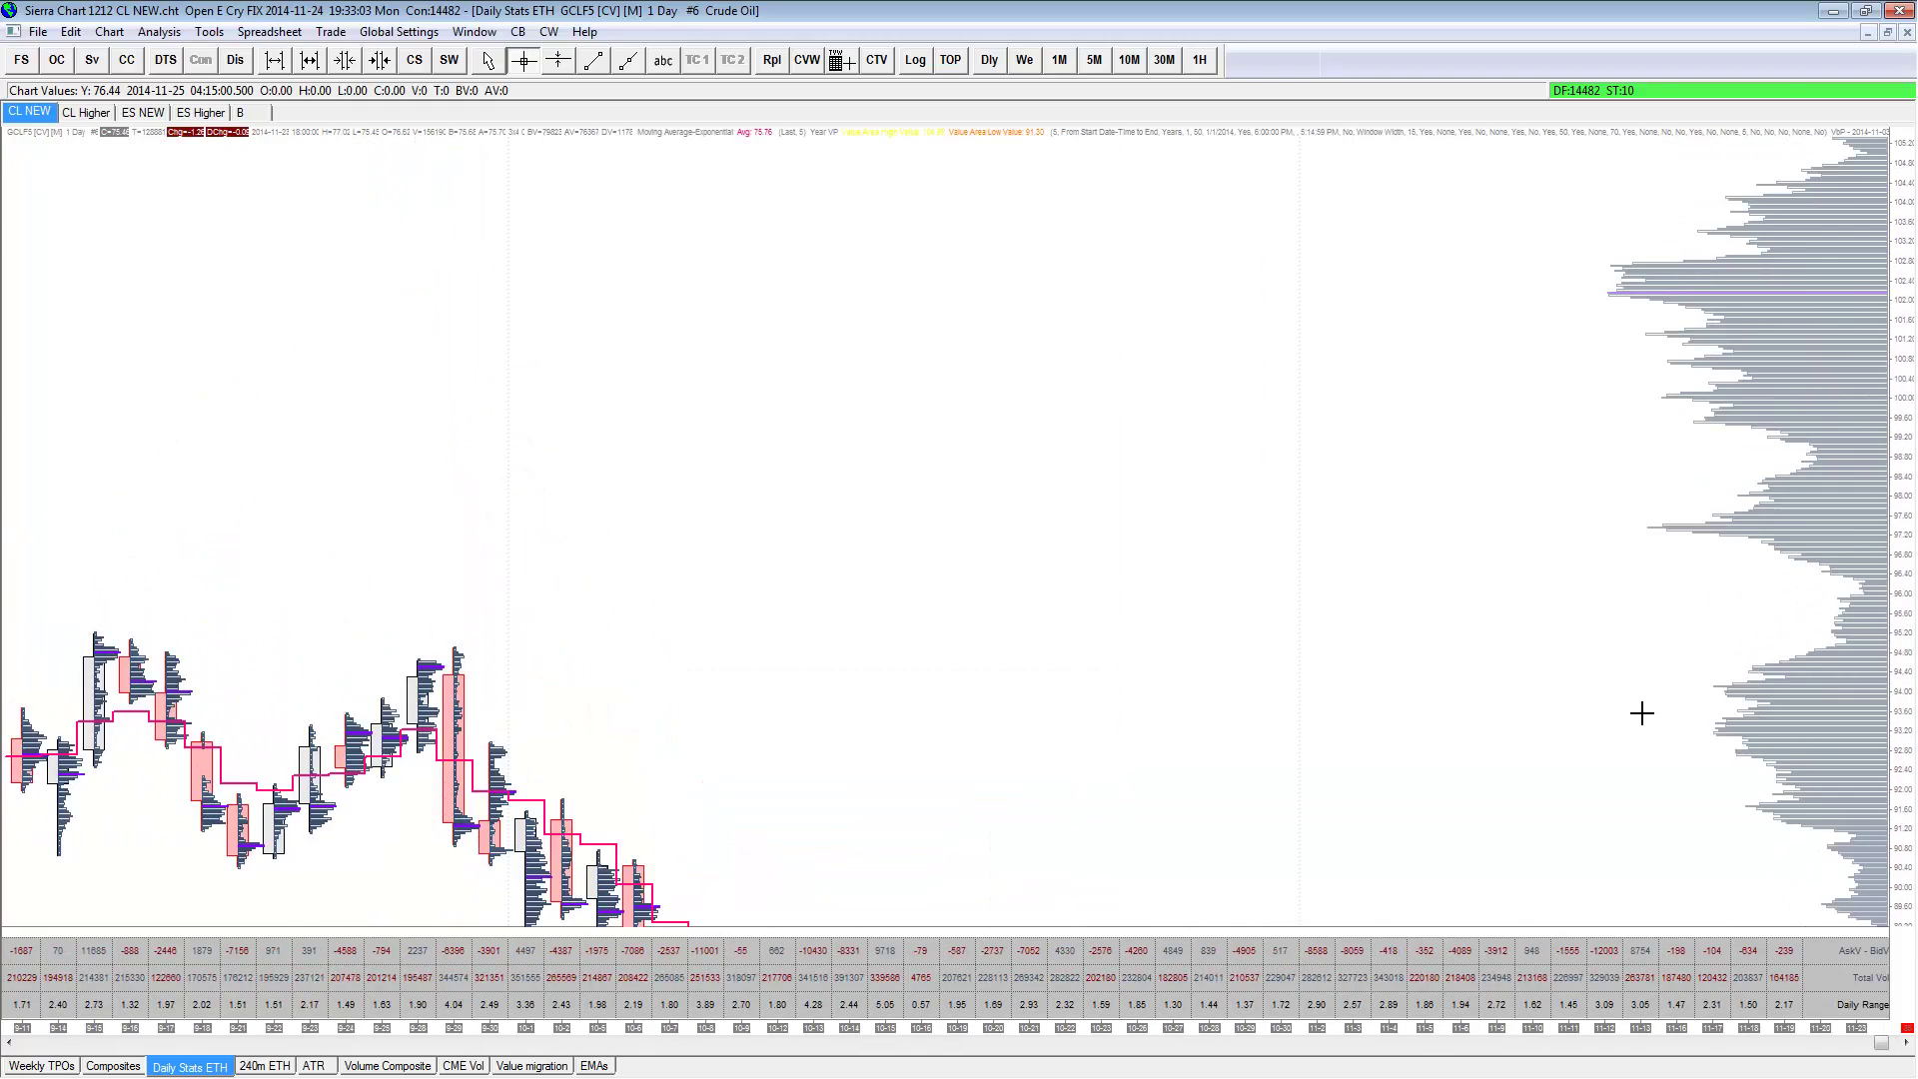
scroll(909, 820, "left", 7)
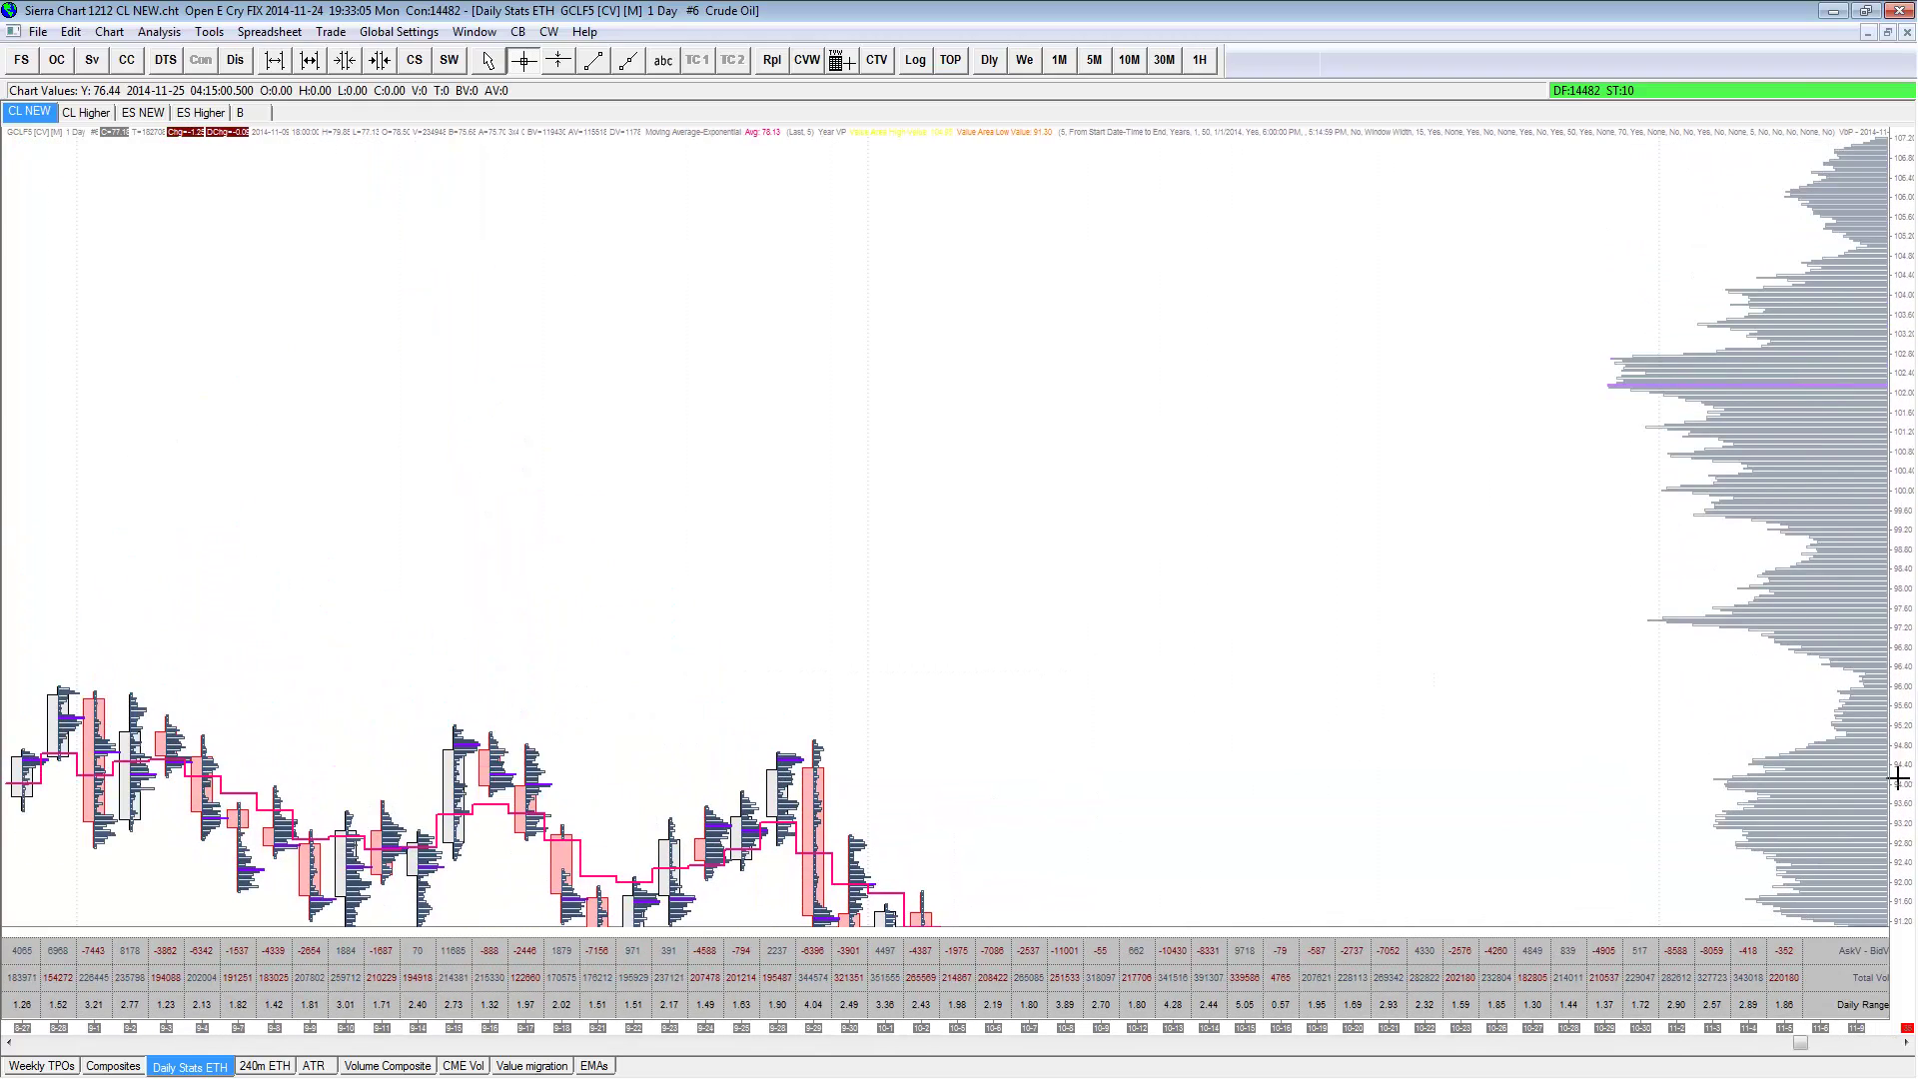
scroll(1895, 777, "left", 6)
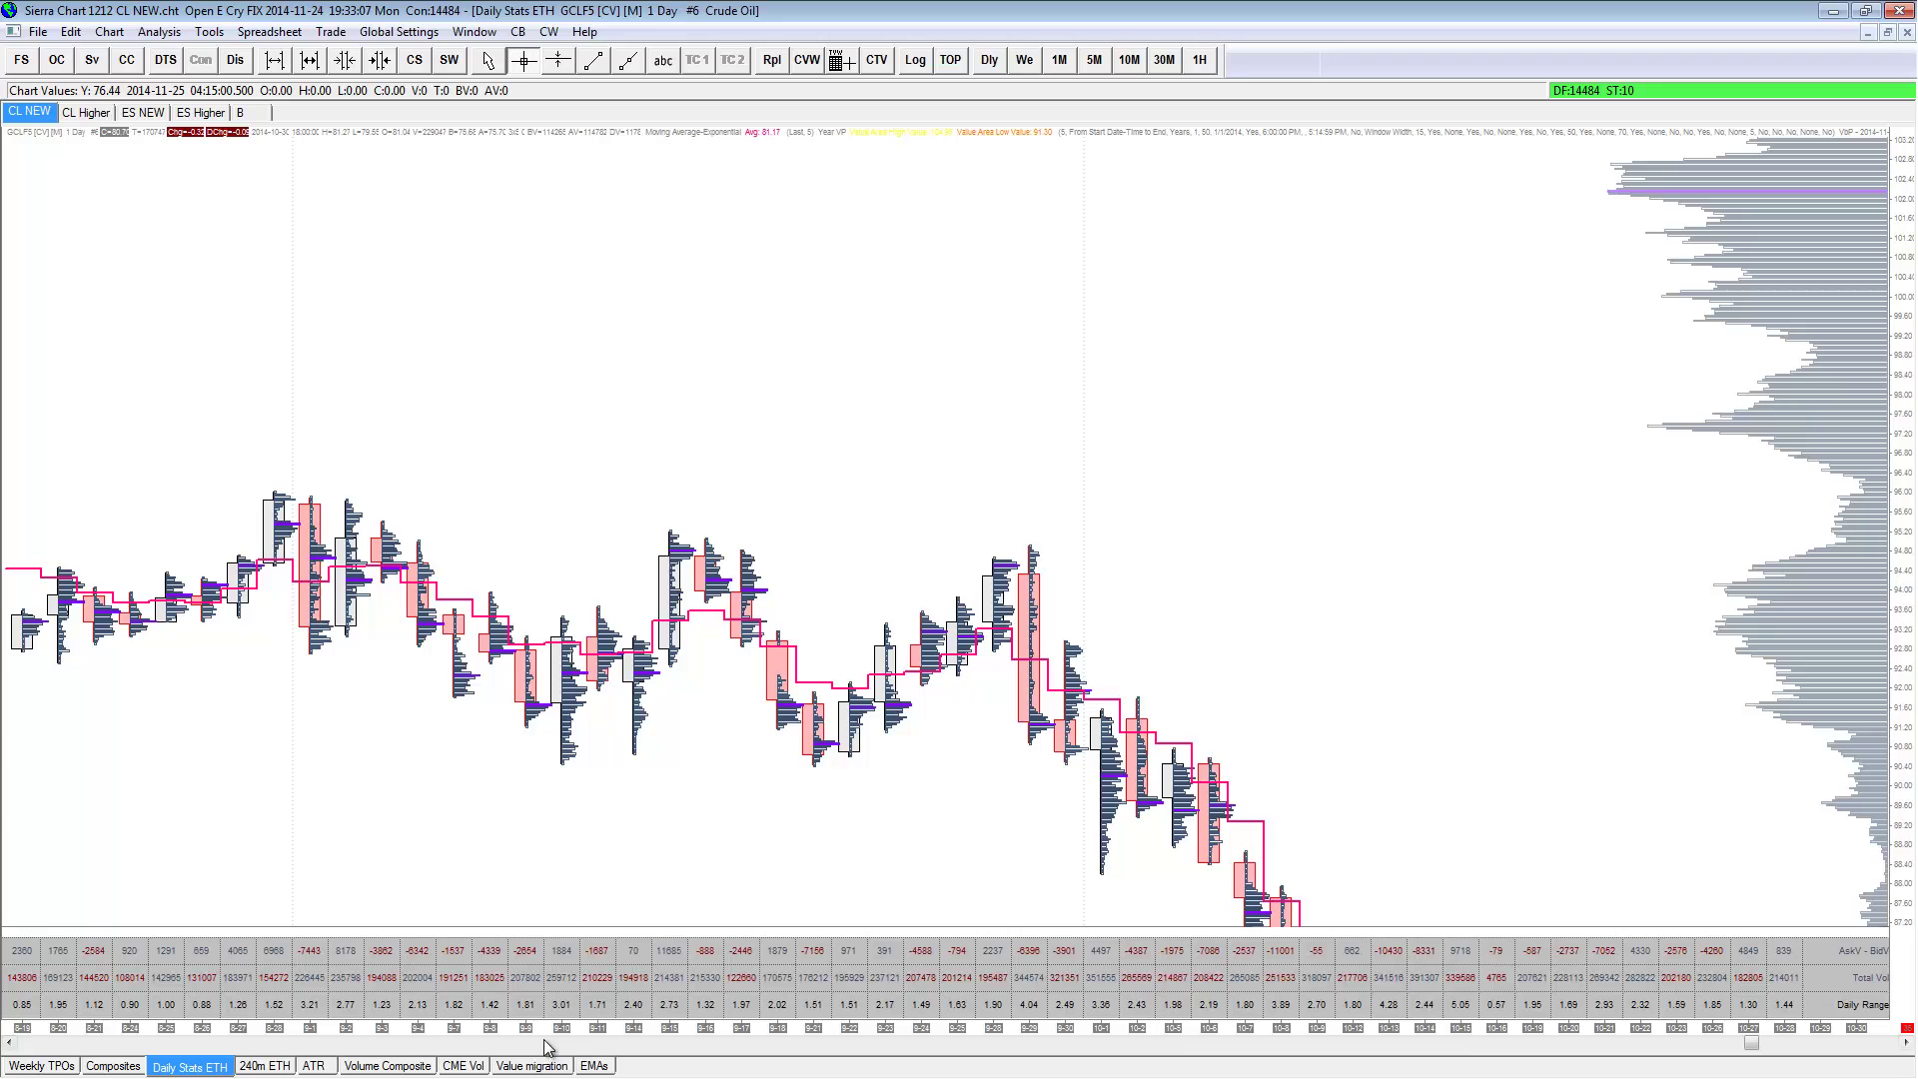
left_click_drag(551, 1025, 663, 1026)
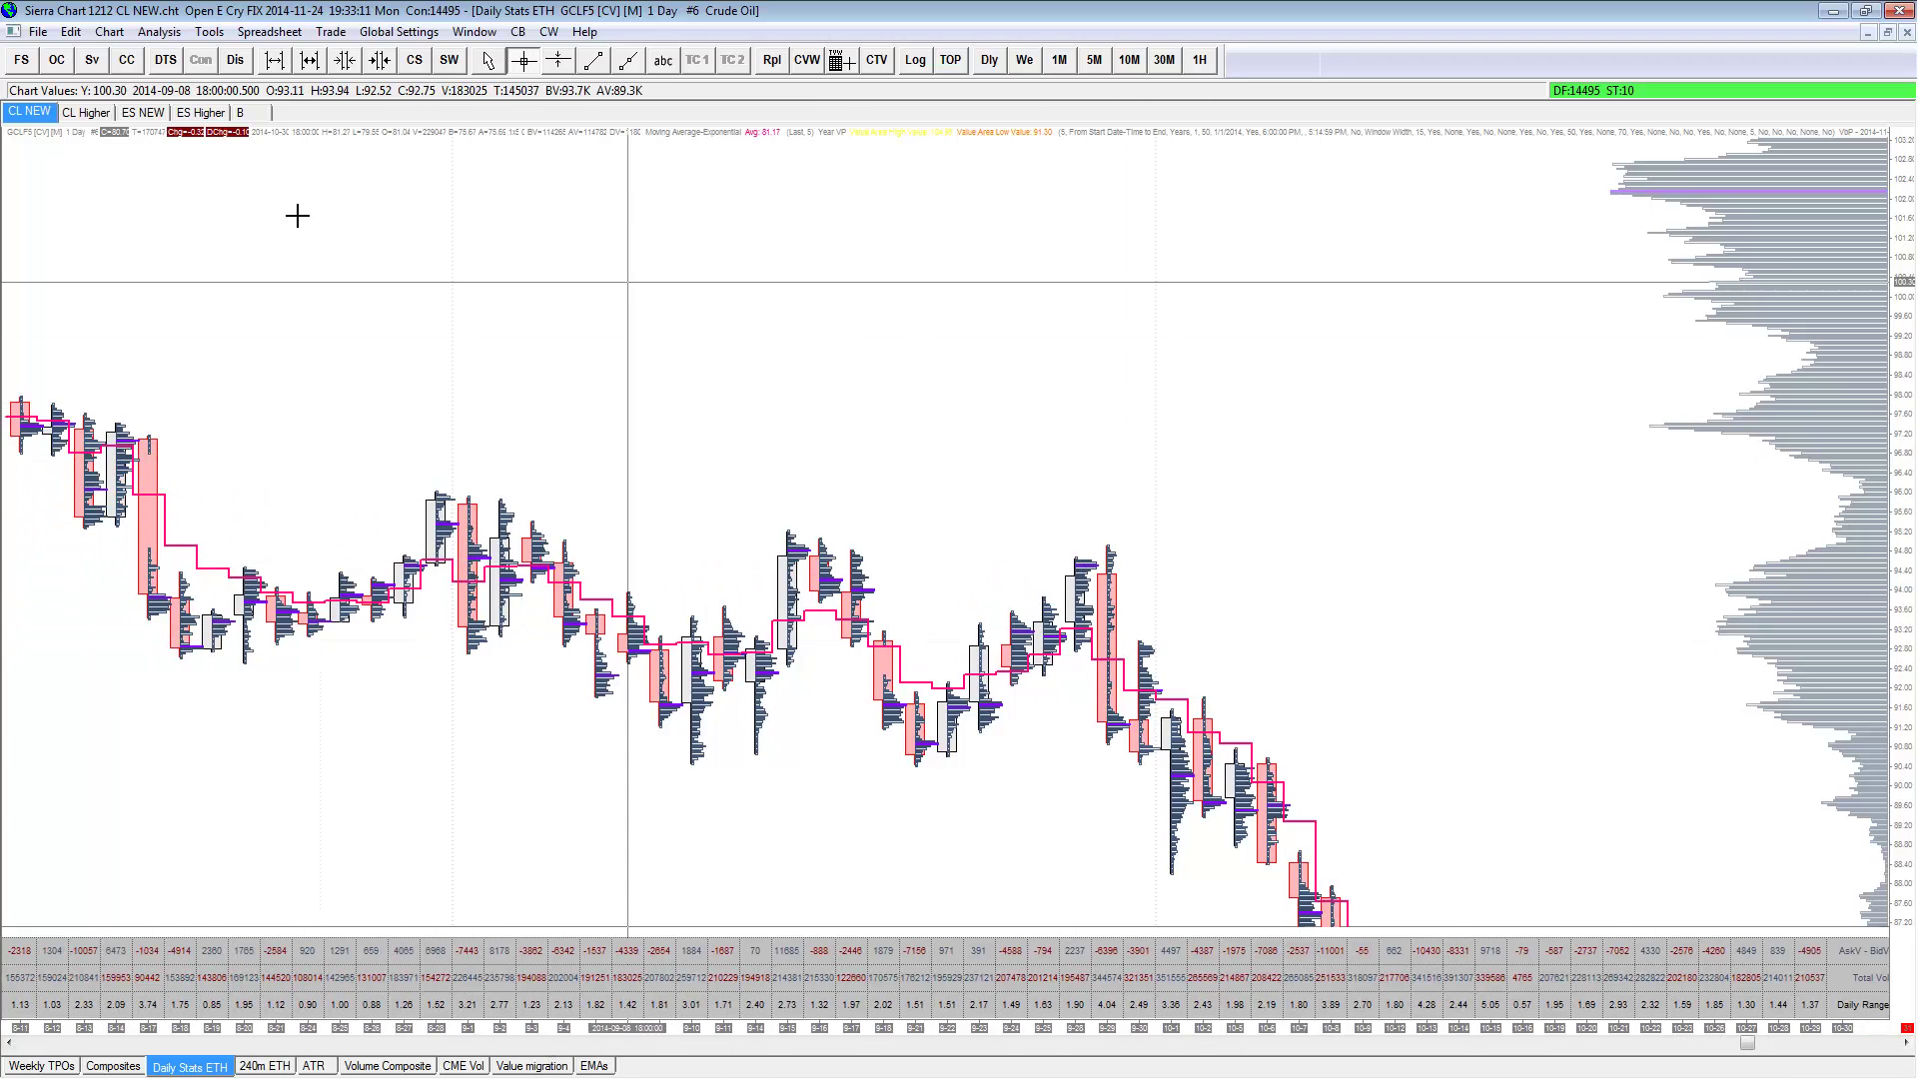
- Draw a volume profile over the September sideways range on the daily chart
left_click(206, 34)
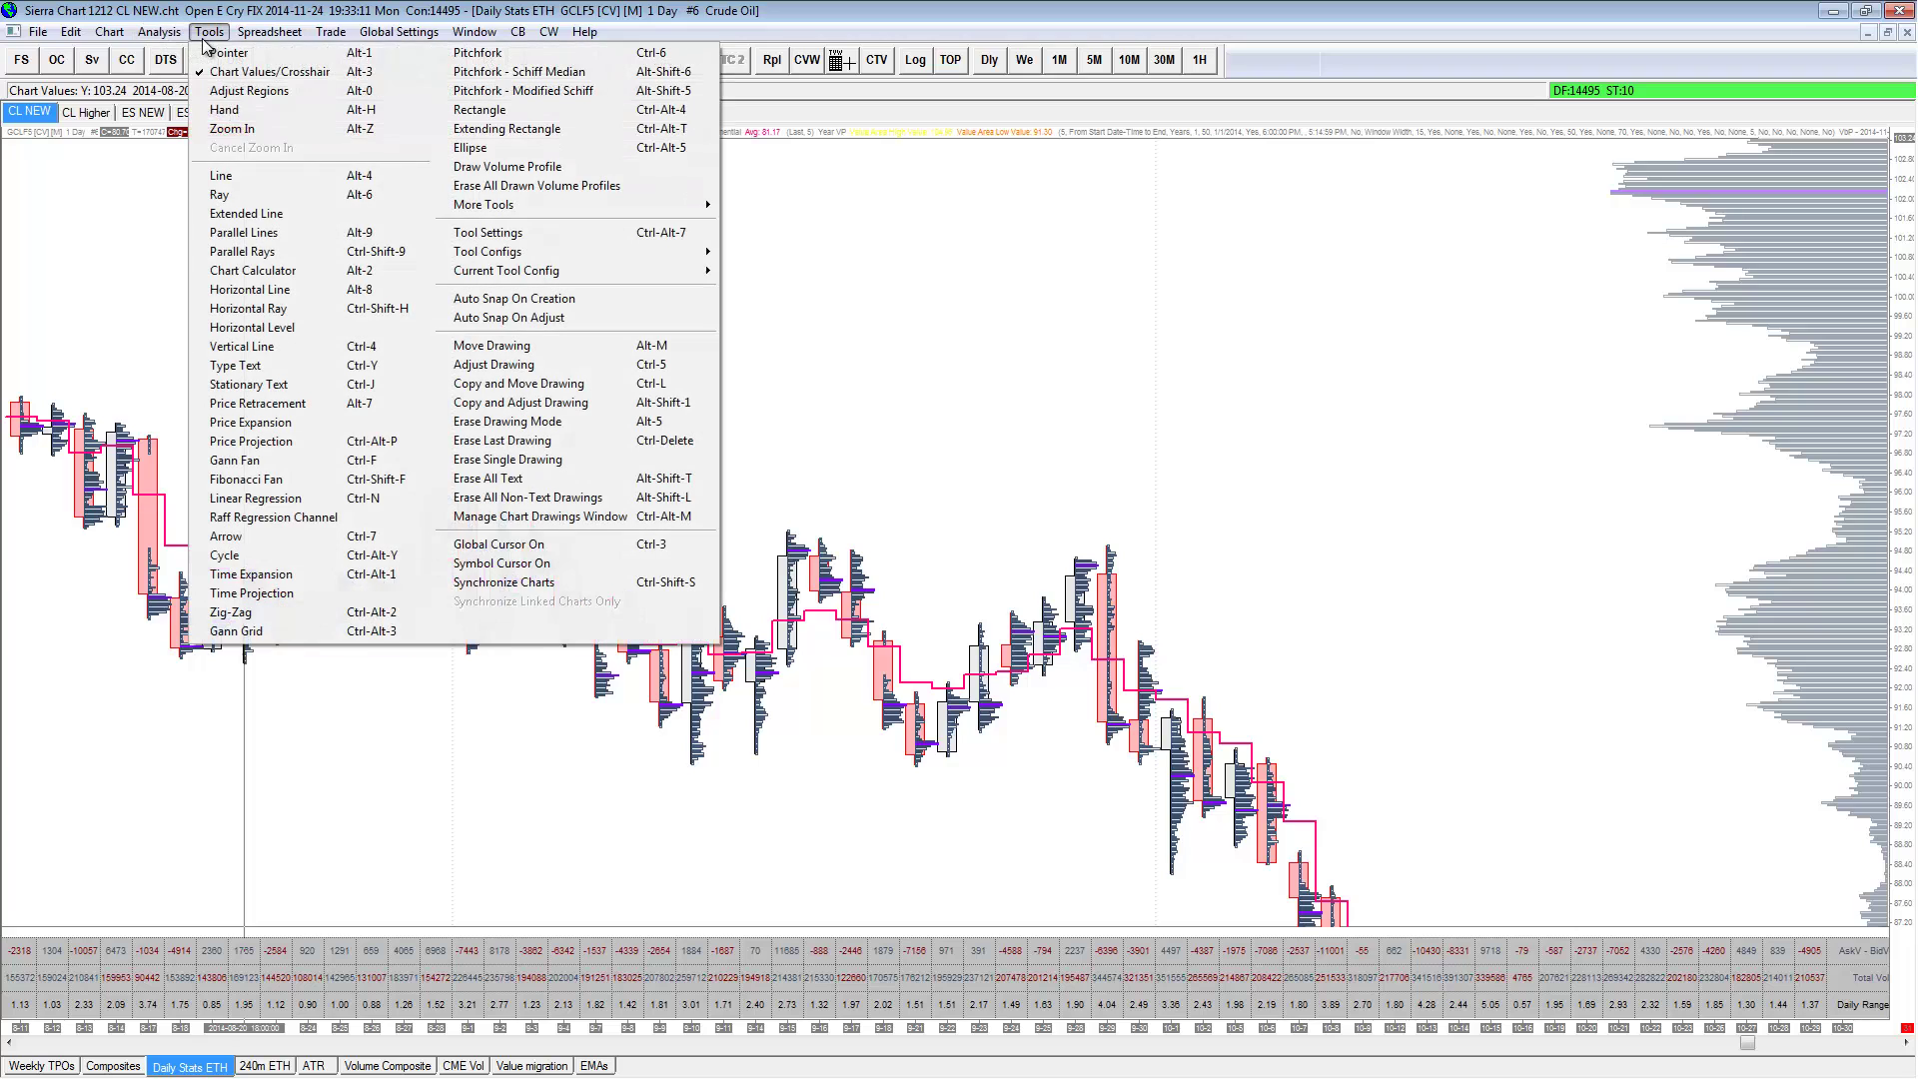
left_click(500, 166)
left_click_drag(148, 430, 1161, 768)
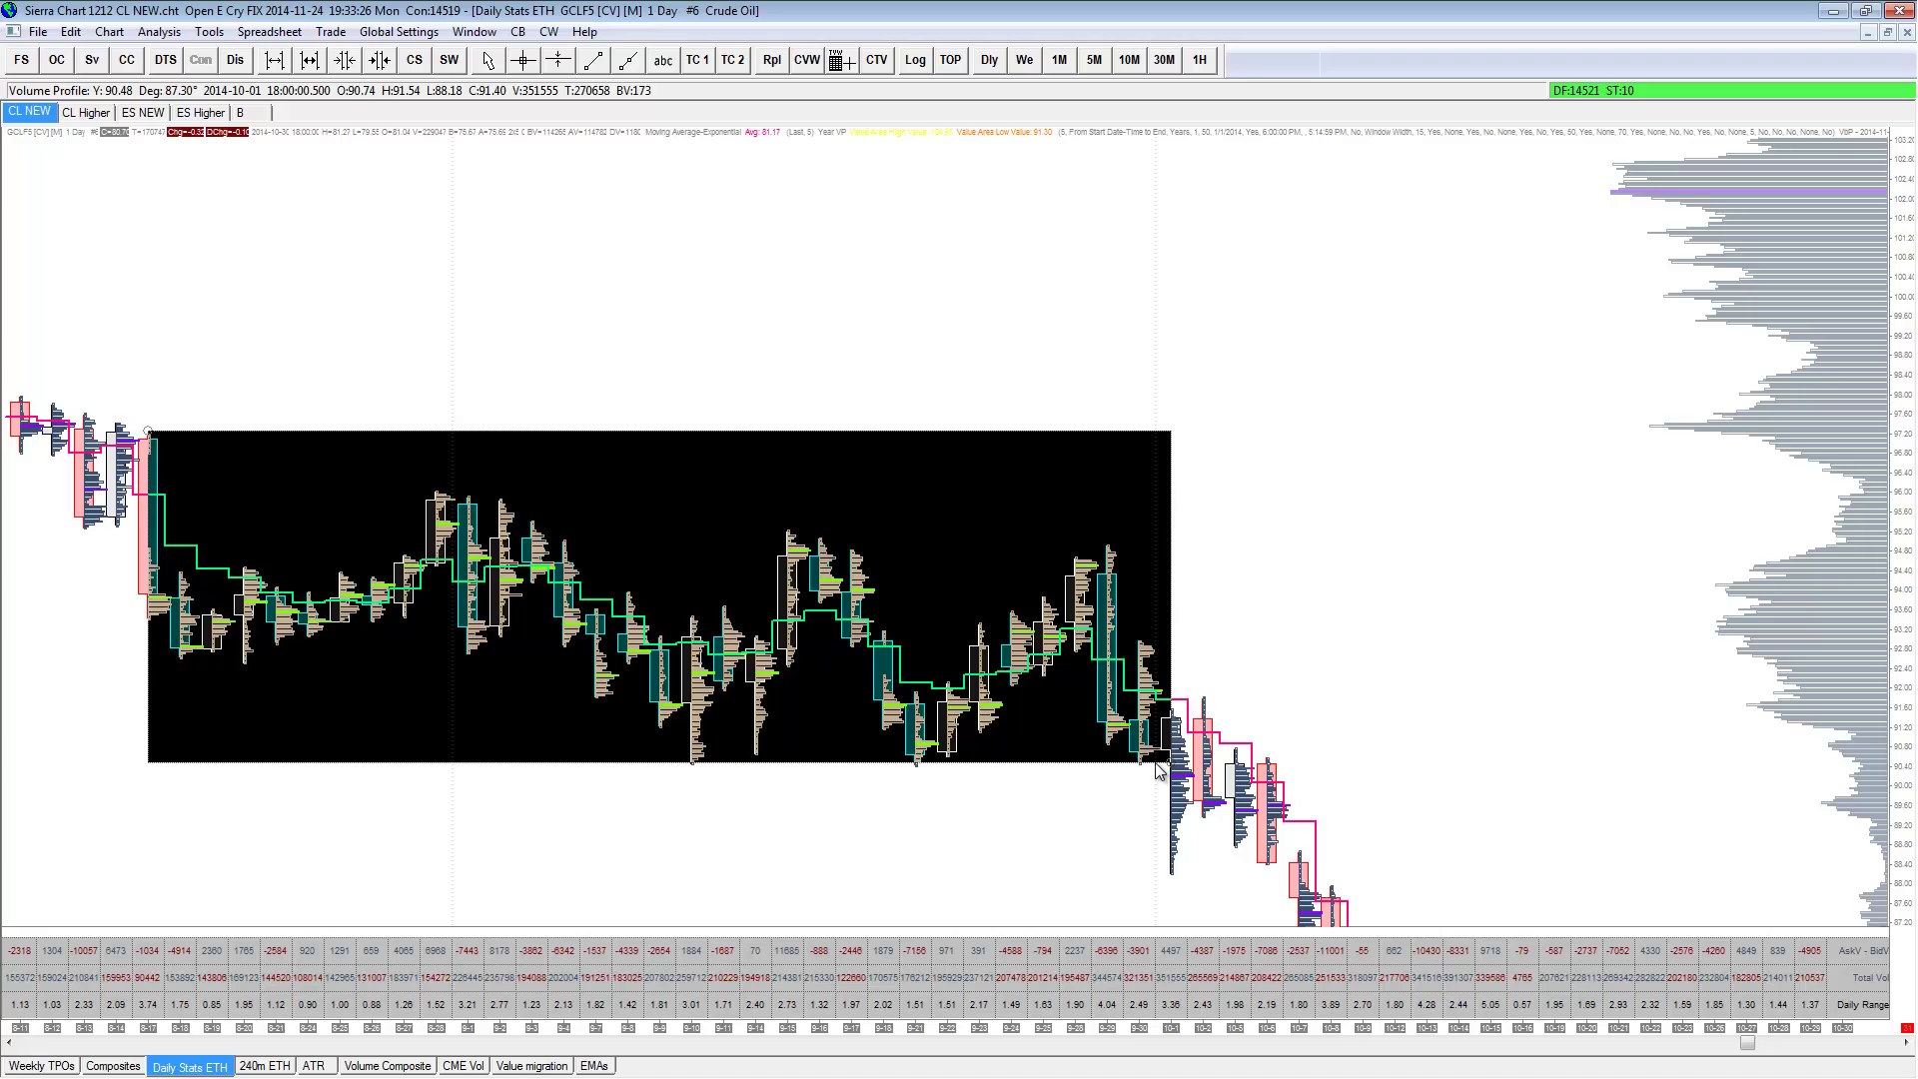
left_click_drag(1154, 767, 1153, 765)
right_click(713, 364)
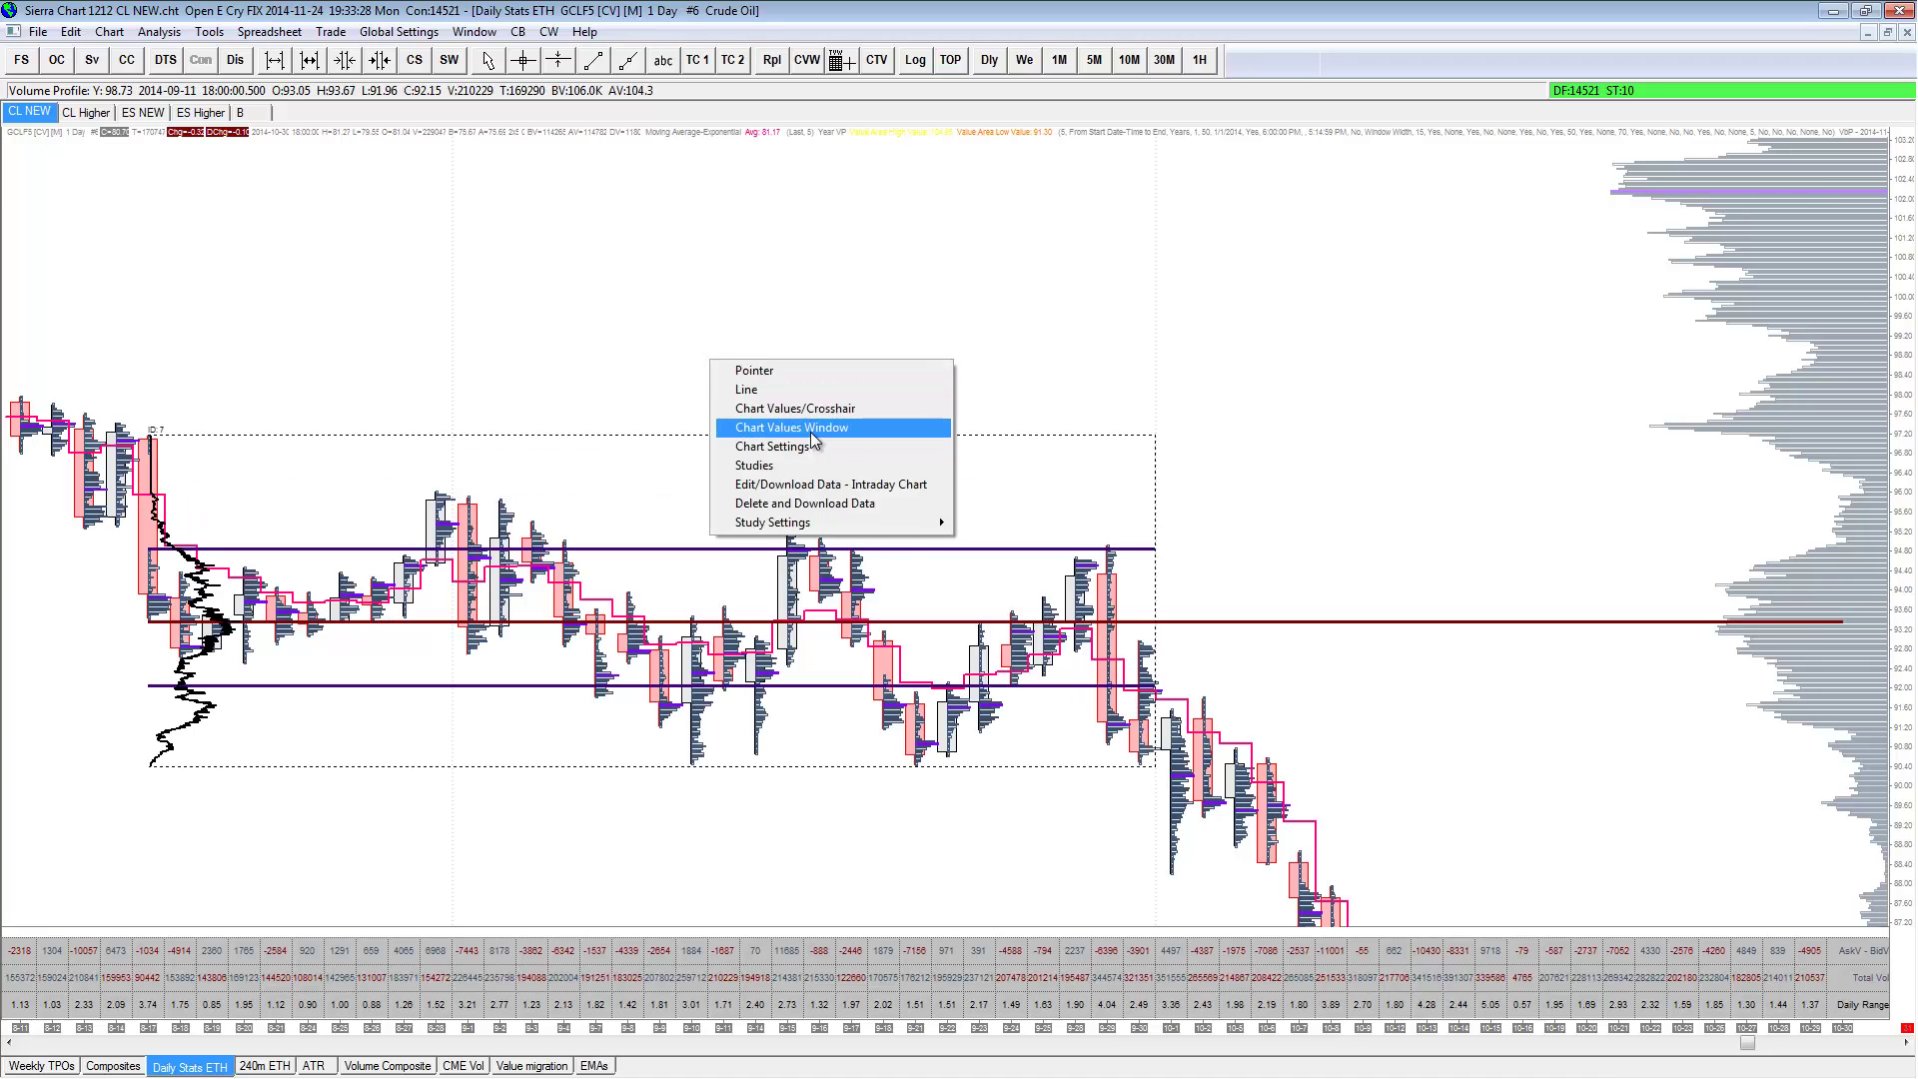
left_click(795, 411)
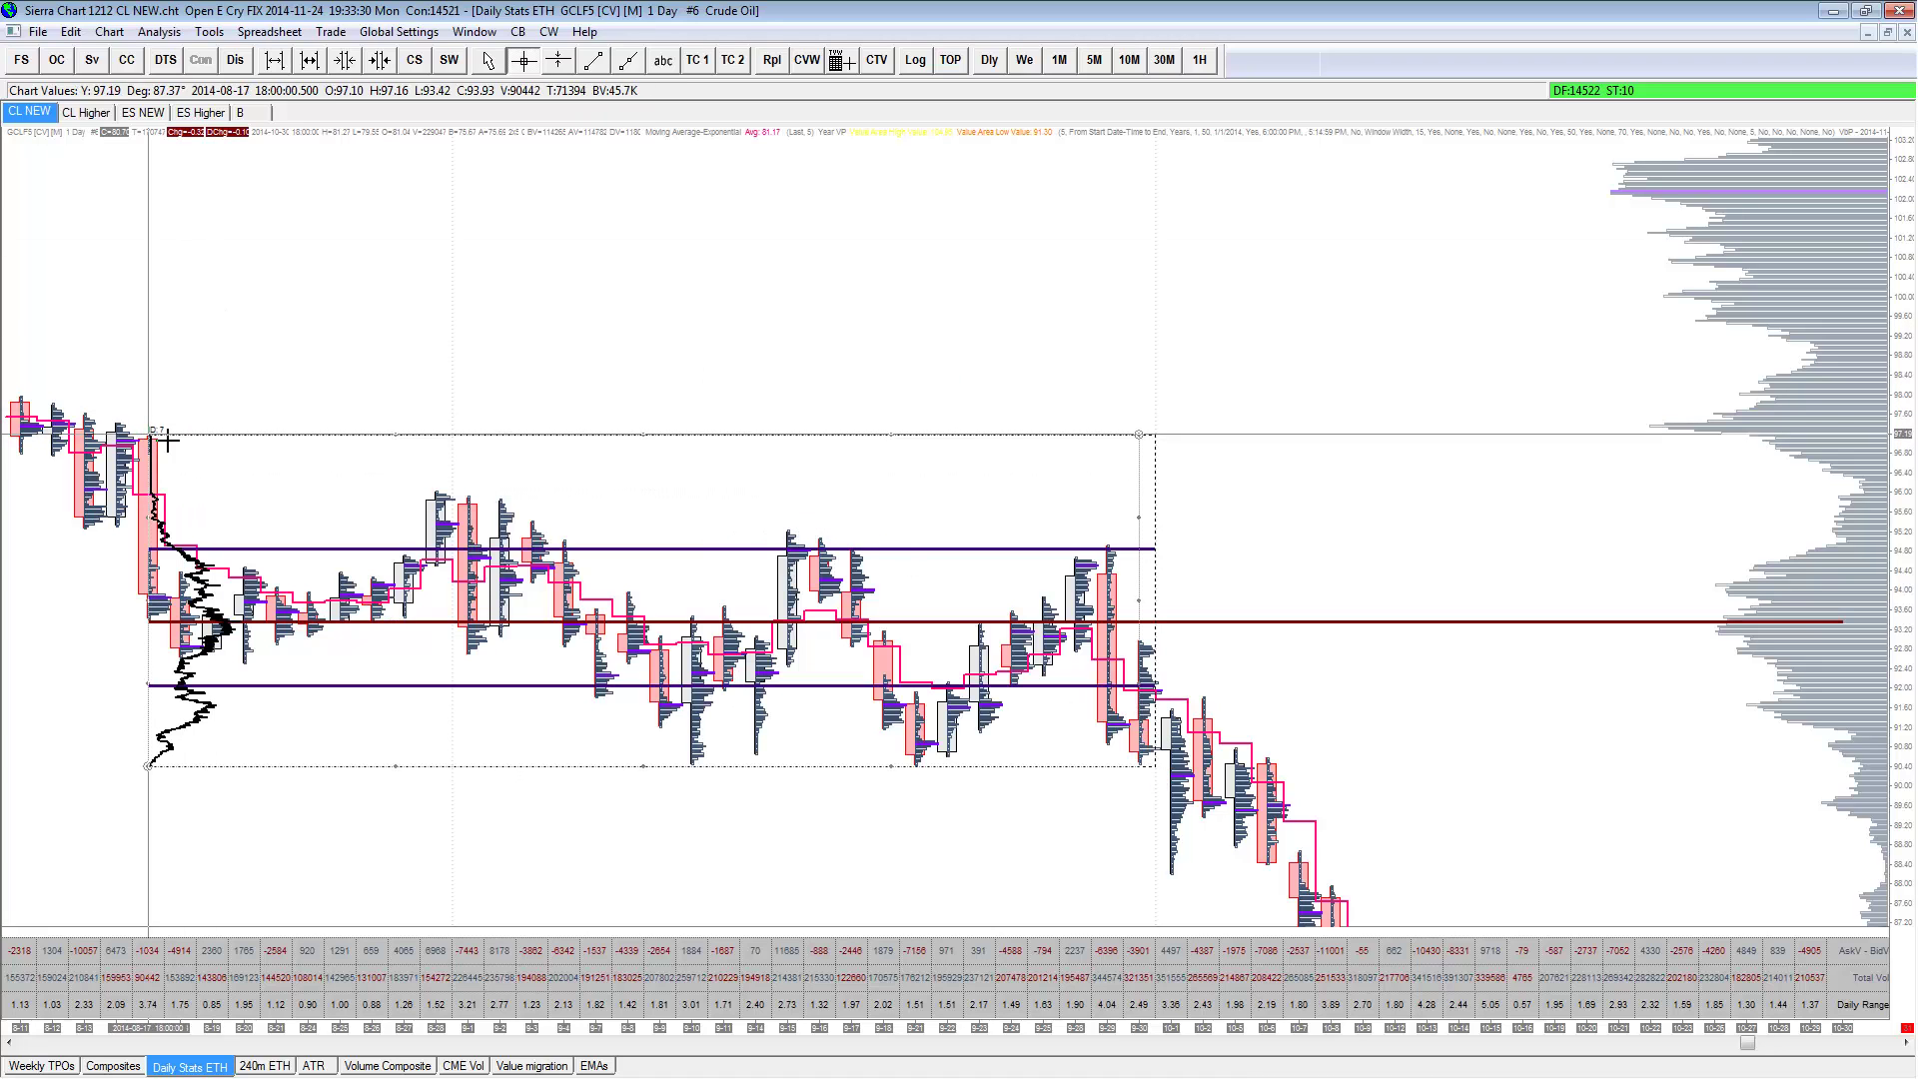
mouse_move(149, 766)
left_mouse_down()
mouse_move(213, 772)
mouse_move(156, 768)
left_mouse_up()
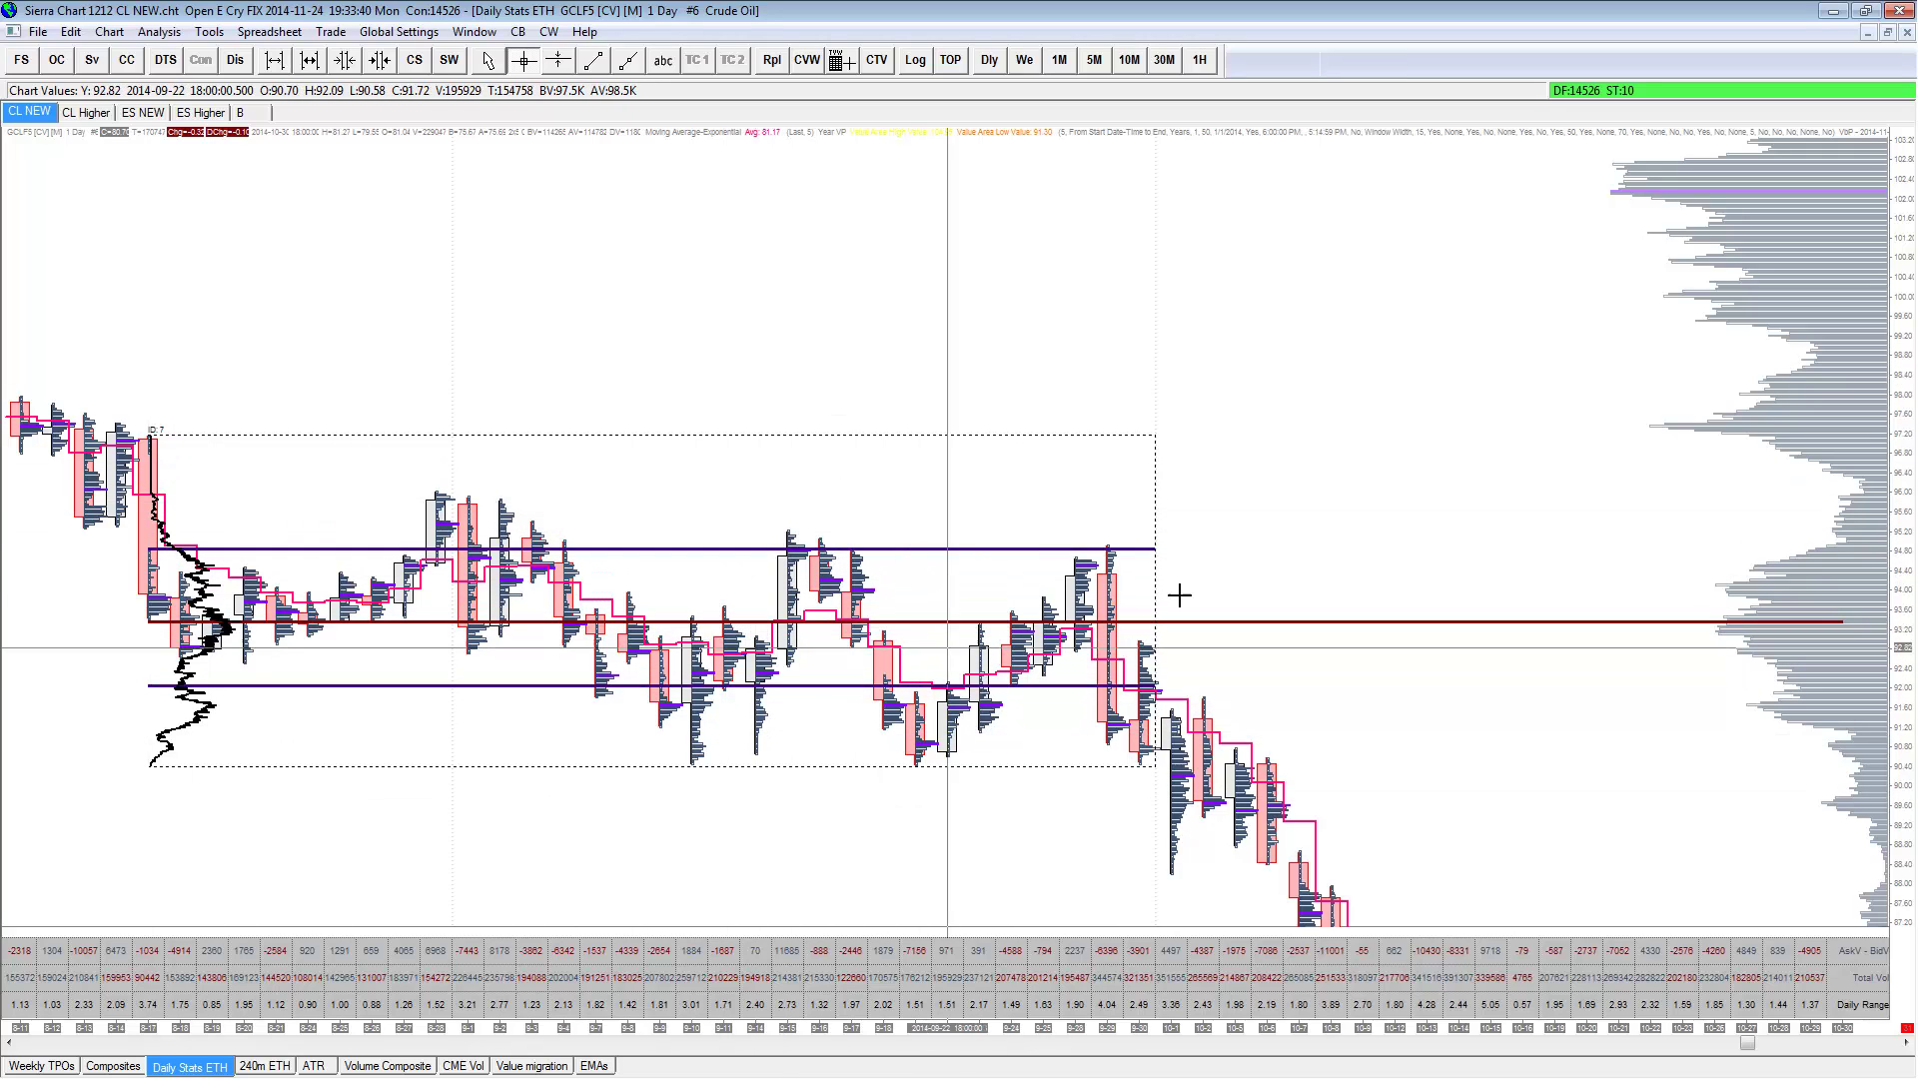
- Shift the daily chart to its most recent bars and recentre them vertically
left_click_drag(1906, 679, 1901, 254)
key("Right")
key("Right")
key("Right")
key("Right")
key("Right")
key("Right")
key("Right")
key("Right")
key("Right")
key("Right")
key("Right")
key("Right")
key("Right")
key("Right")
key("Right")
key("Right")
key("Right")
key("Right")
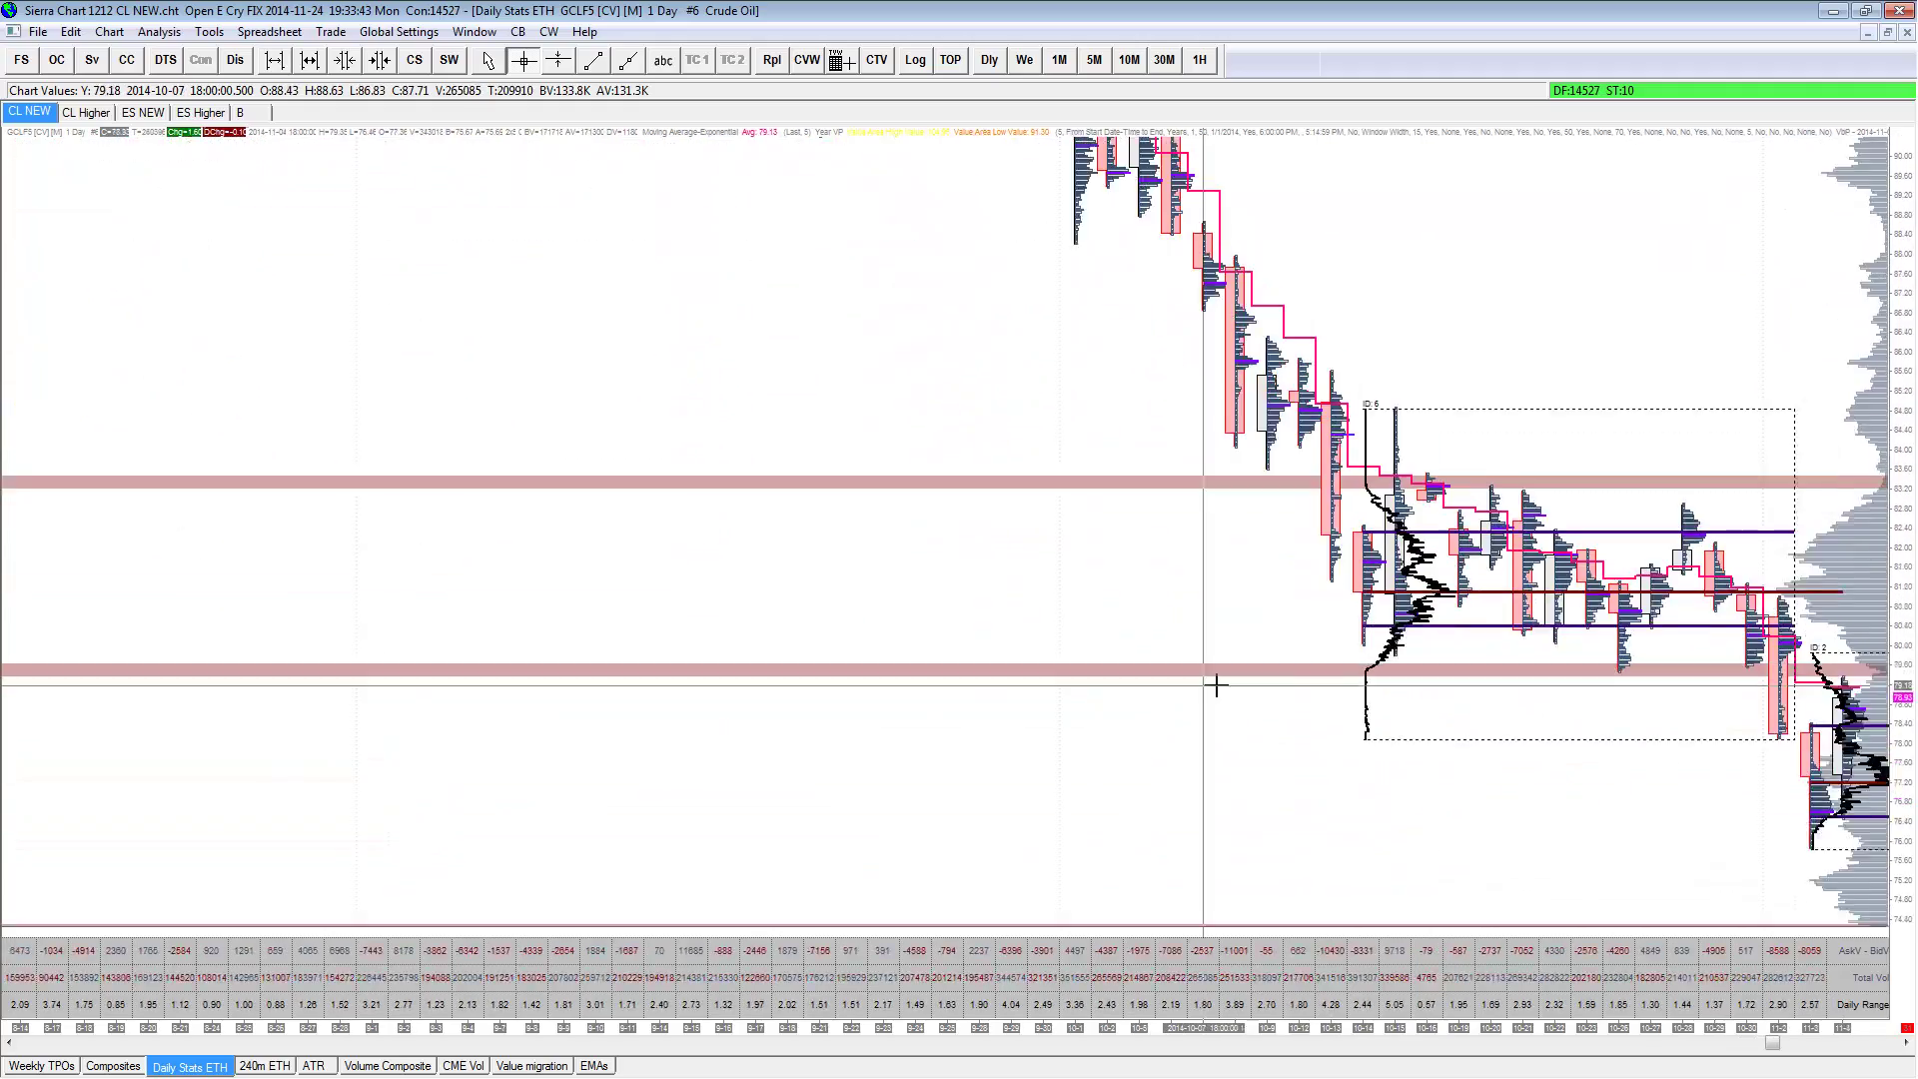
scroll(1181, 667, "down", 4)
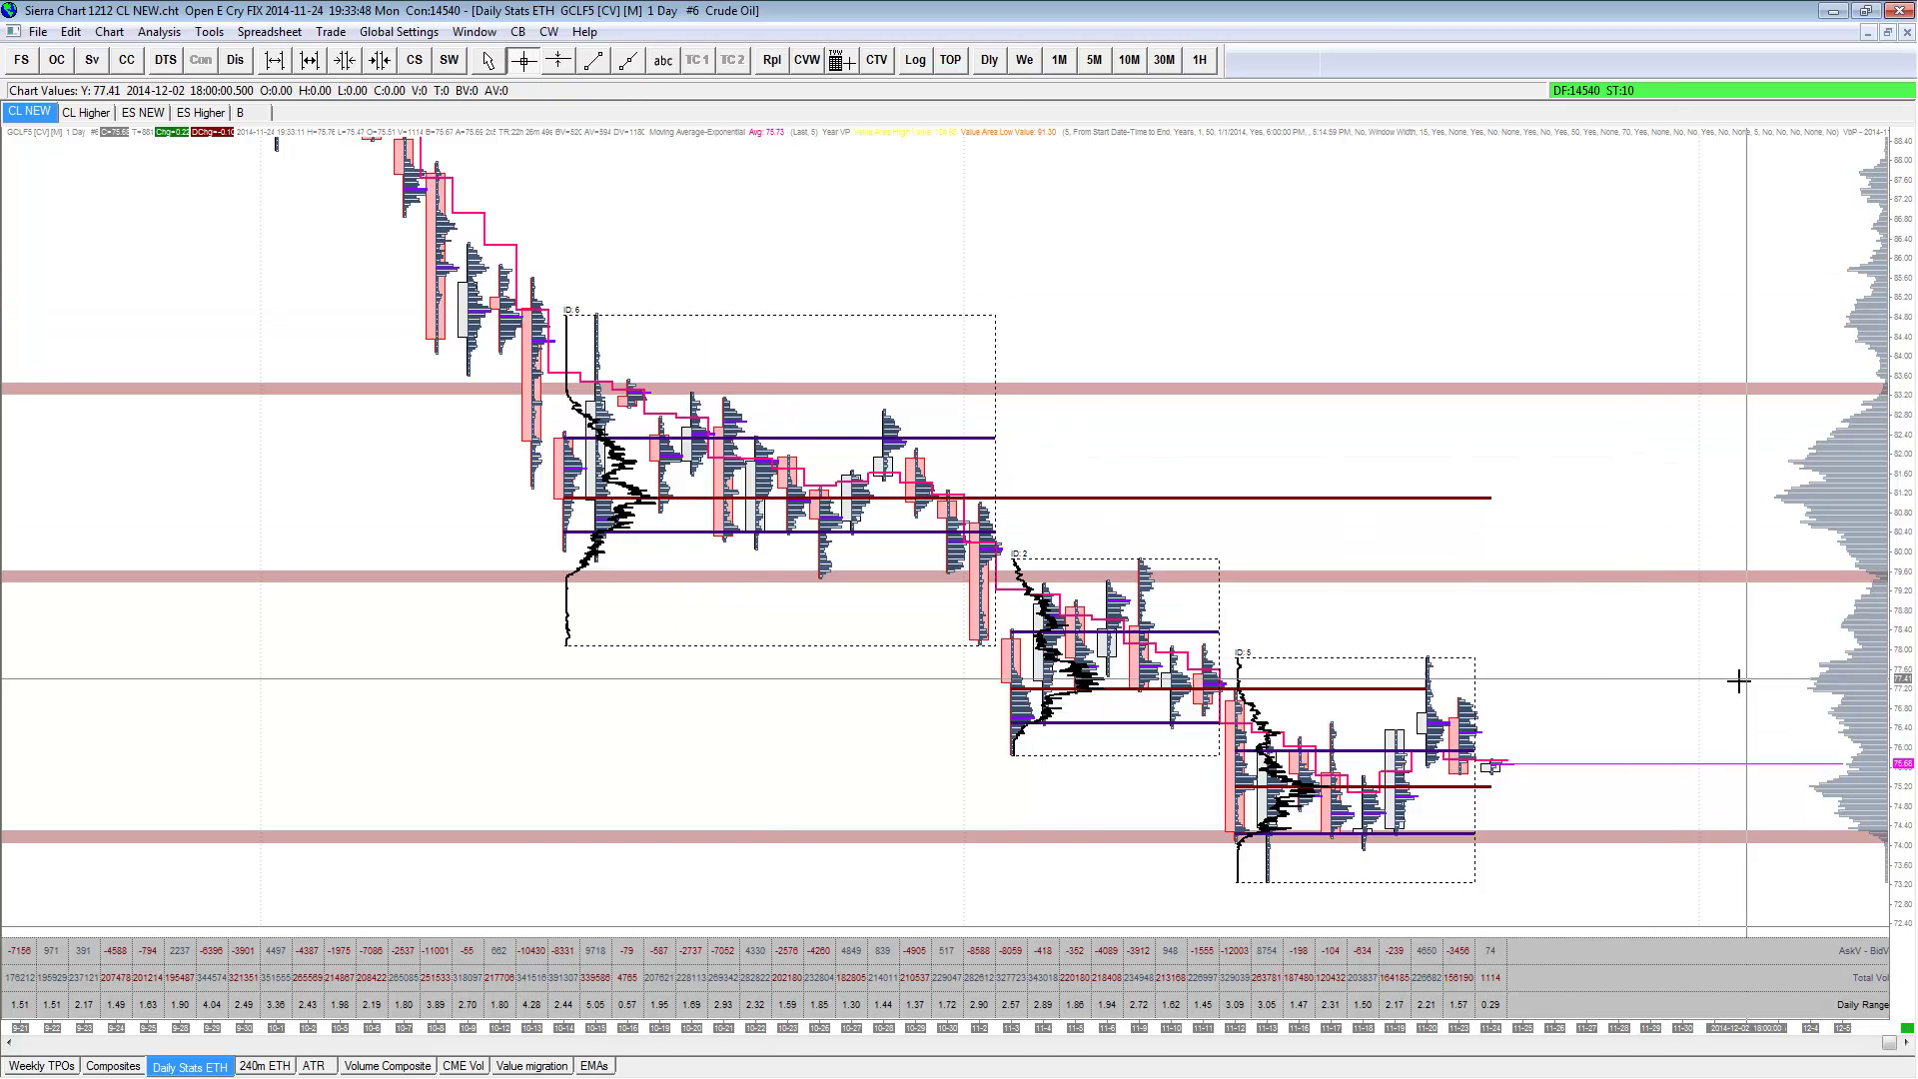
scroll(1649, 679, "down", 2)
left_click_drag(1902, 780, 1901, 647)
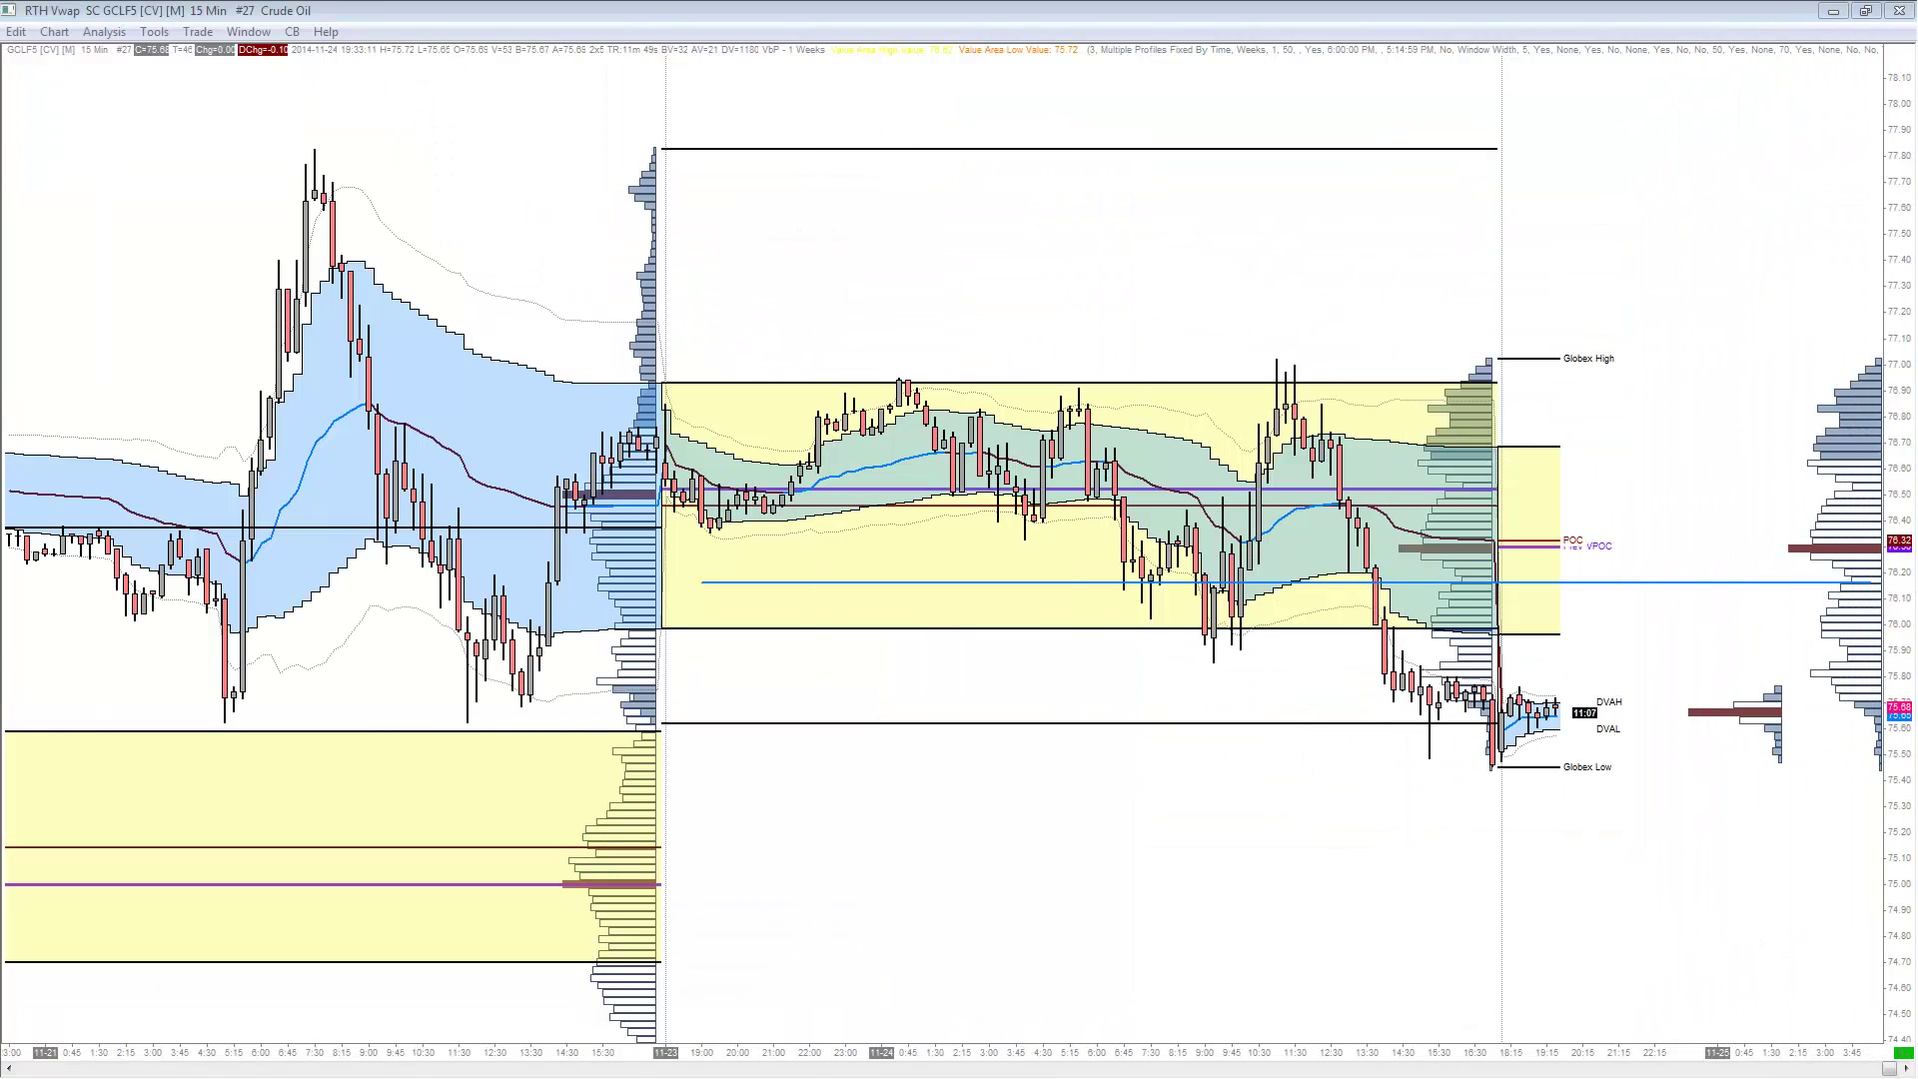
left_click(205, 32)
mouse_move(150, 33)
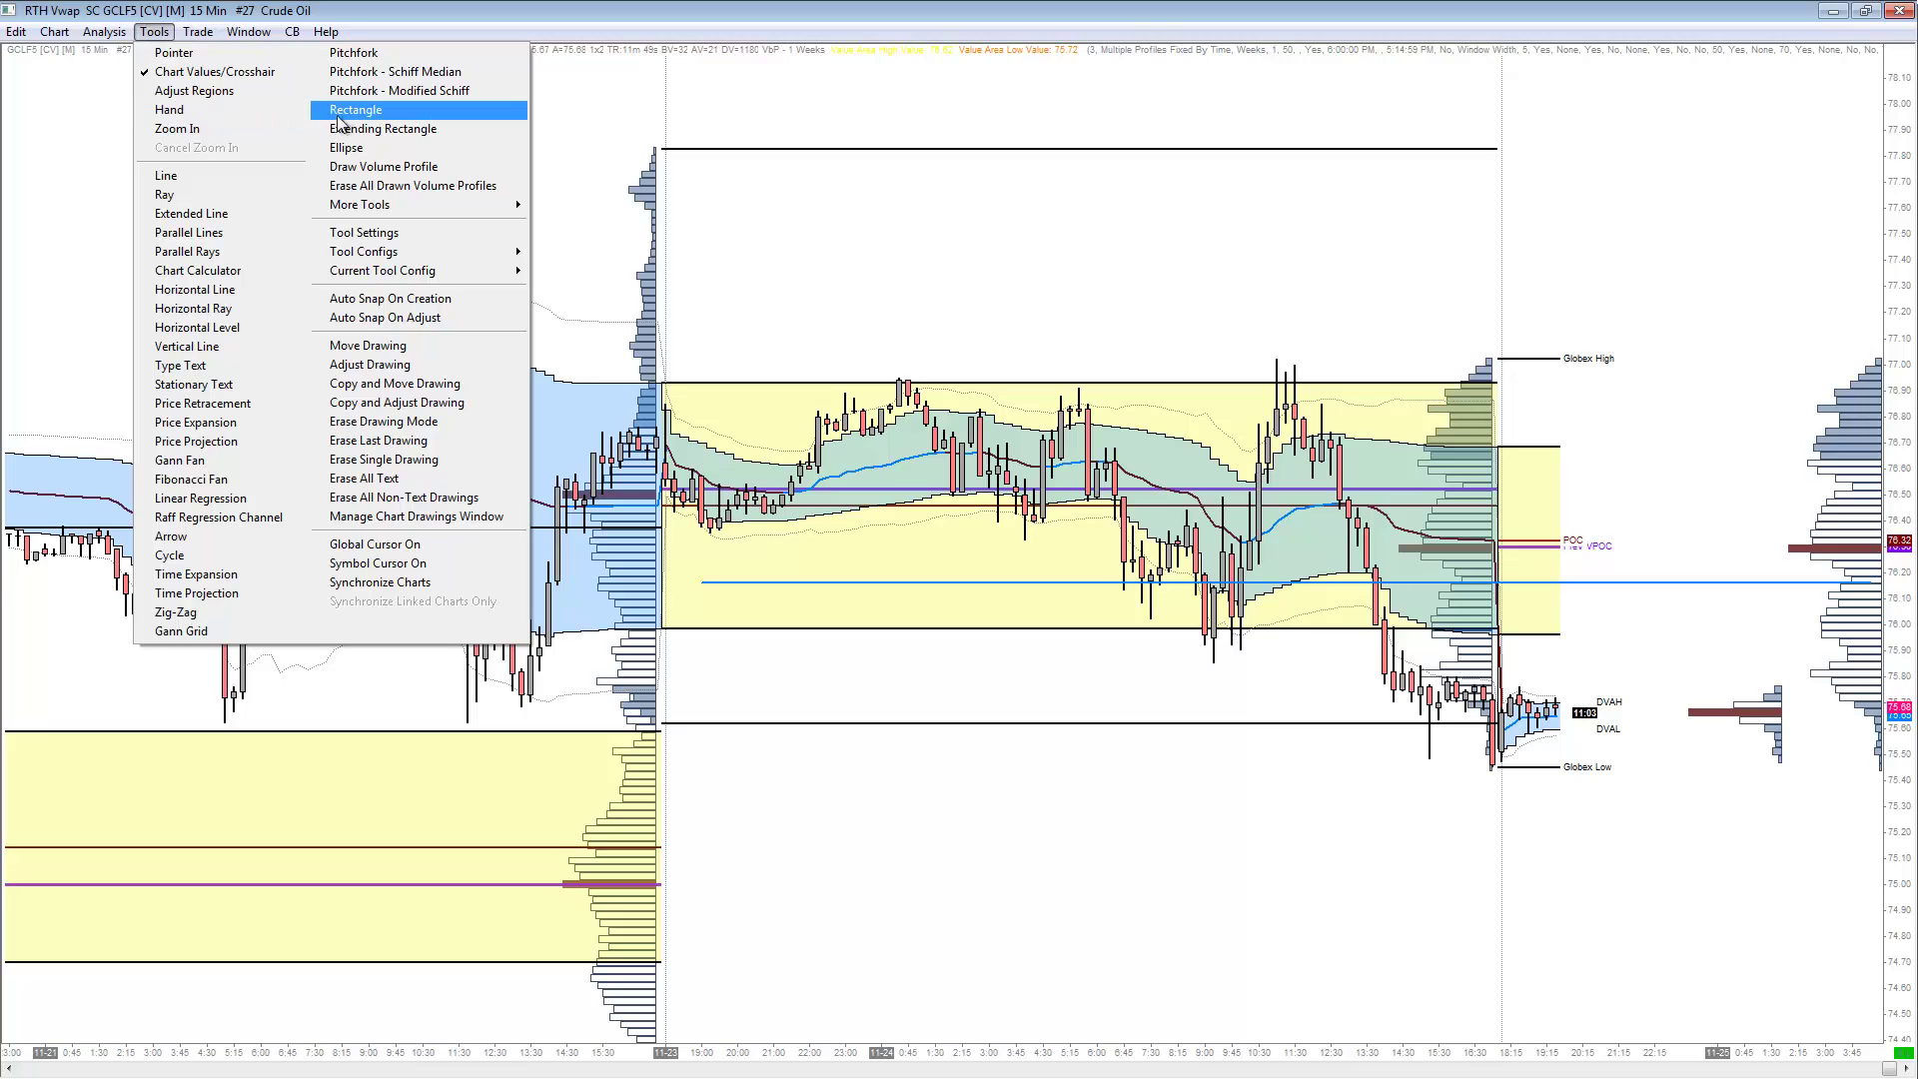
left_click(371, 168)
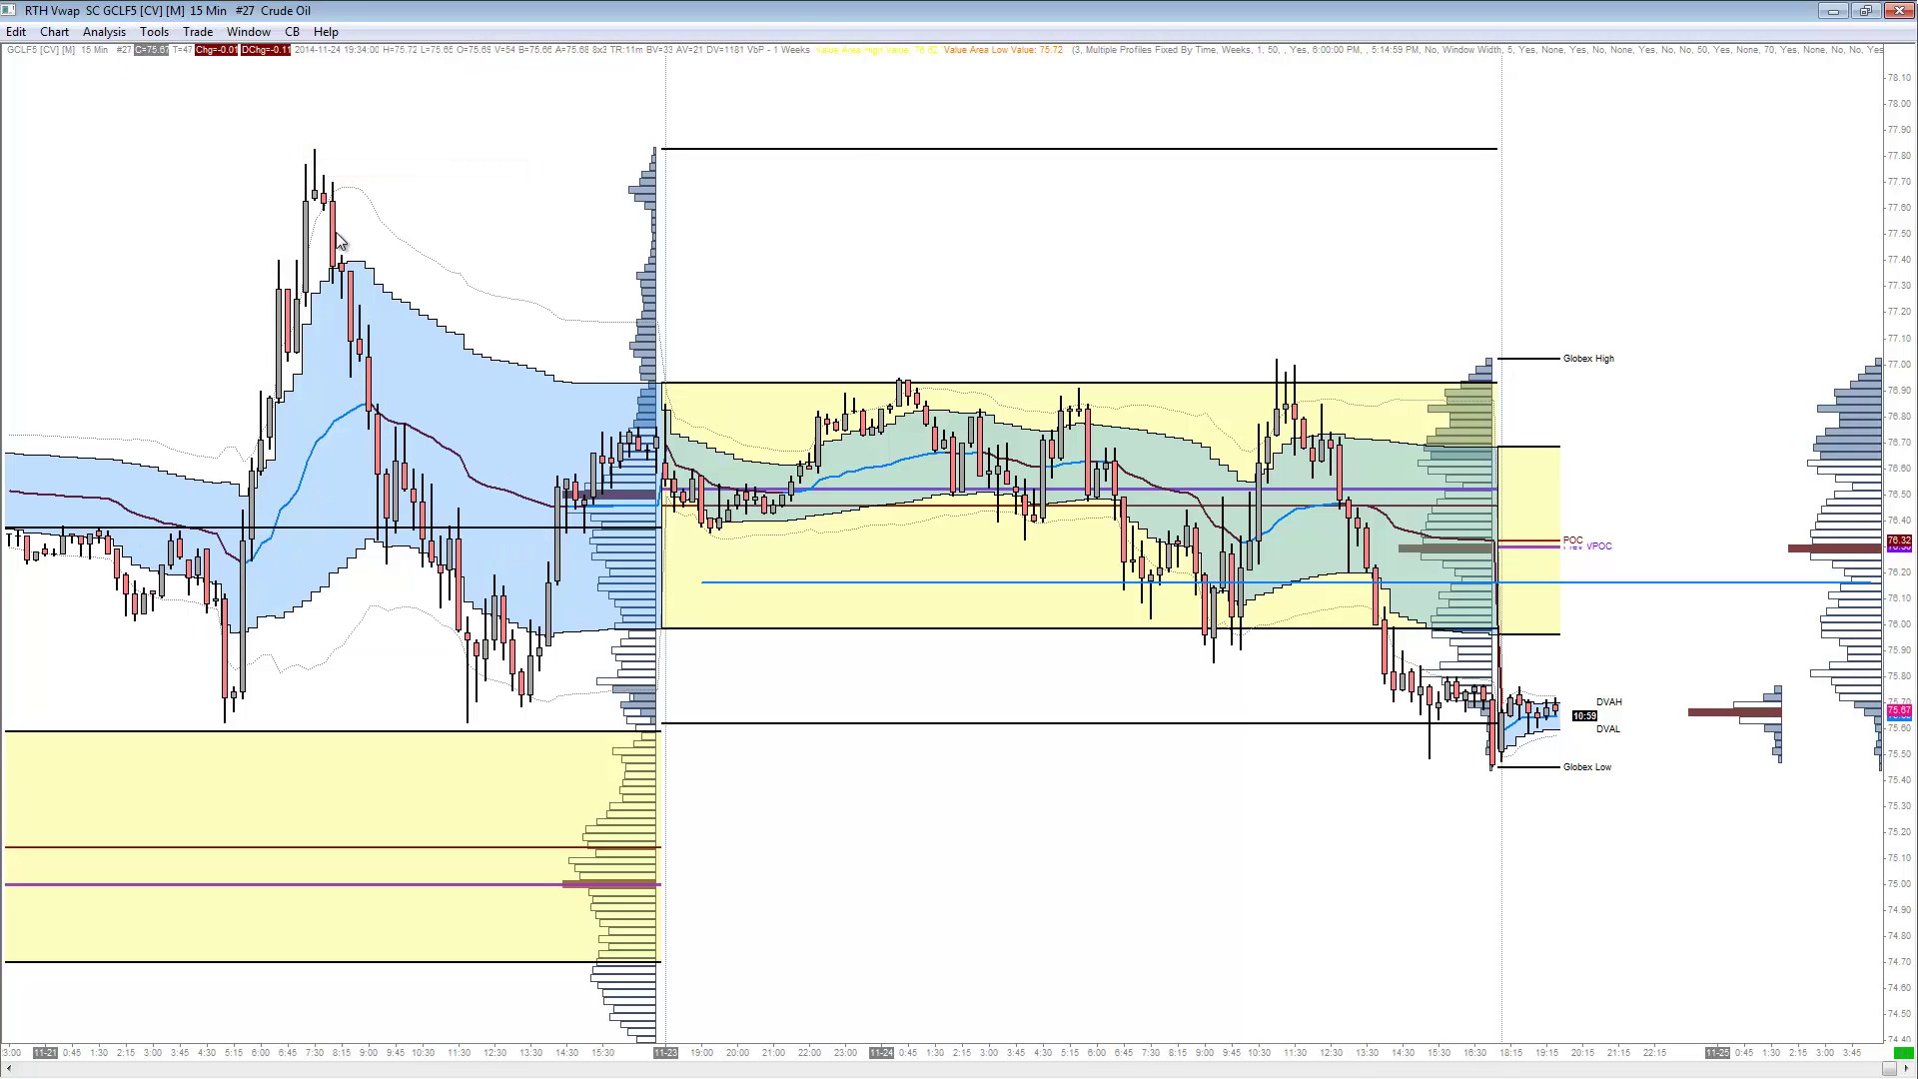
left_click_drag(314, 147, 474, 737)
right_click(518, 262)
left_click(616, 331)
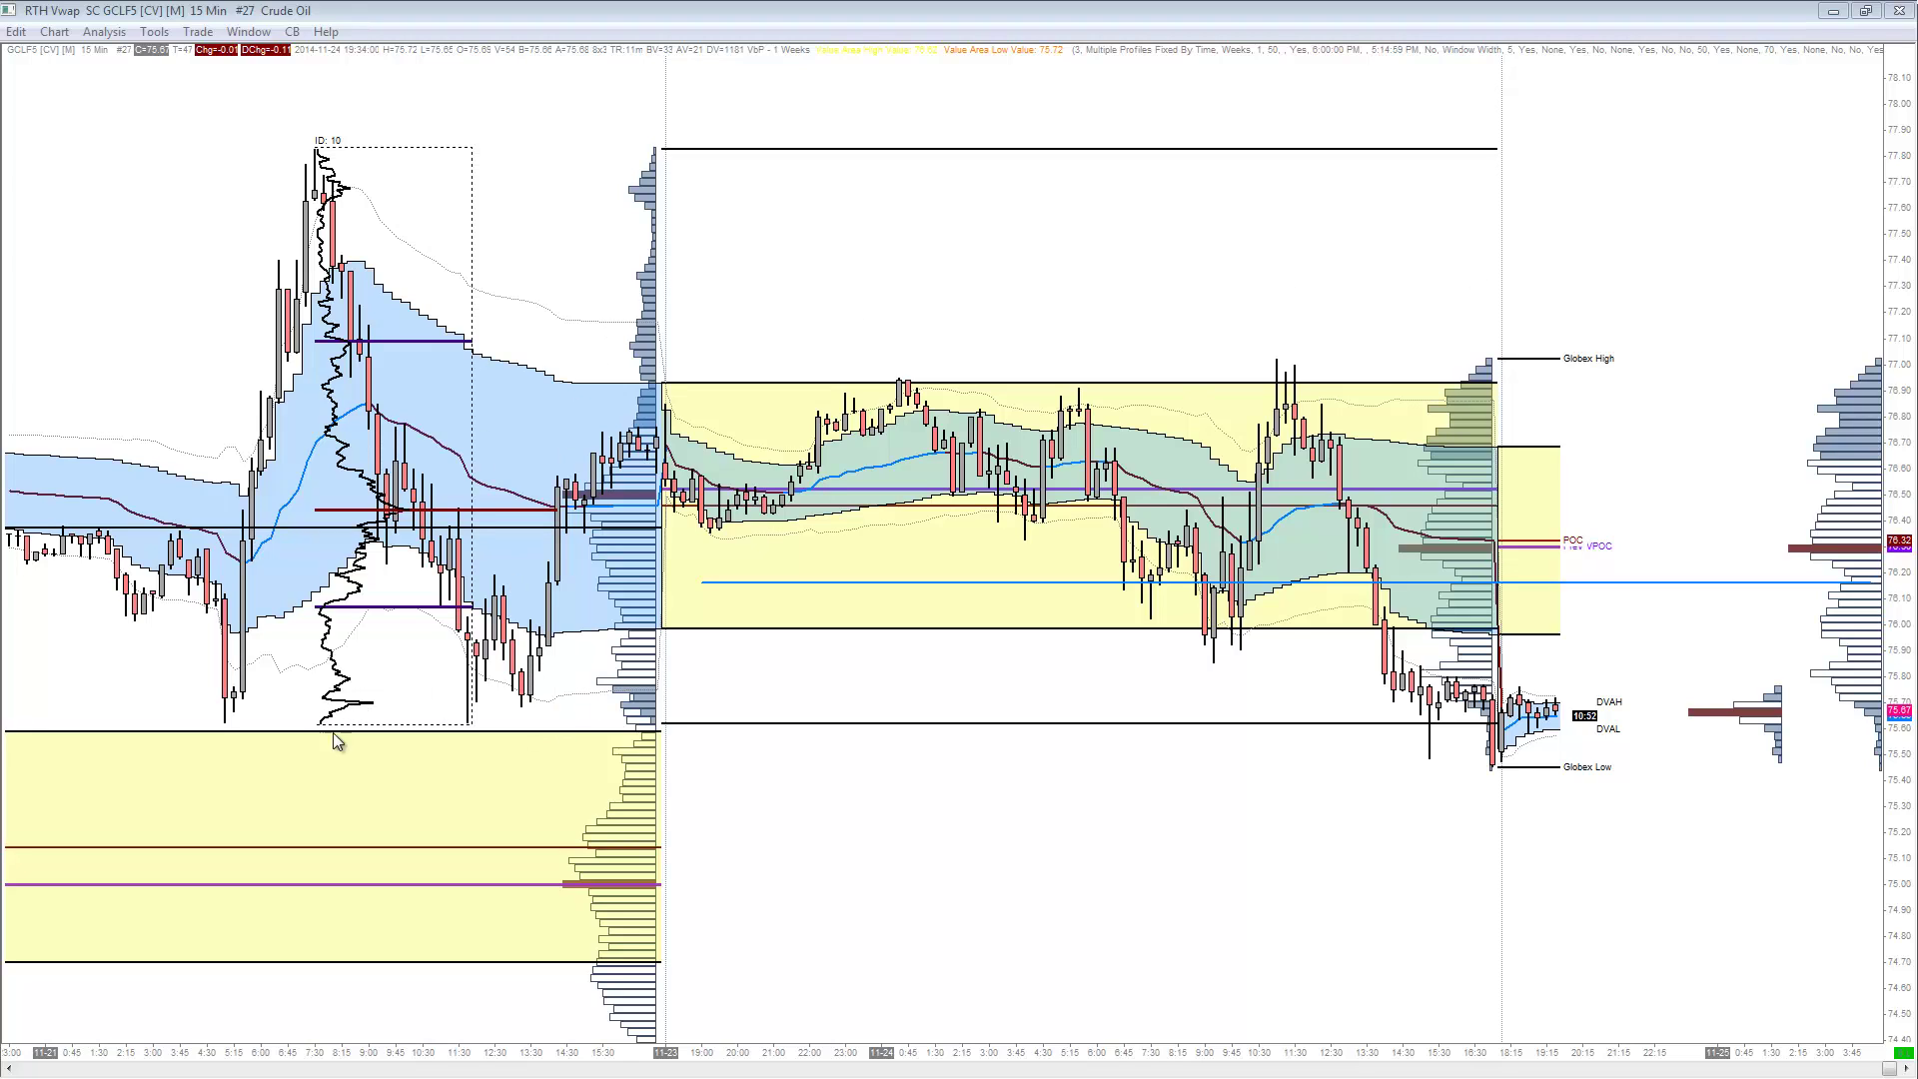
right_click(593, 273)
left_click(679, 322)
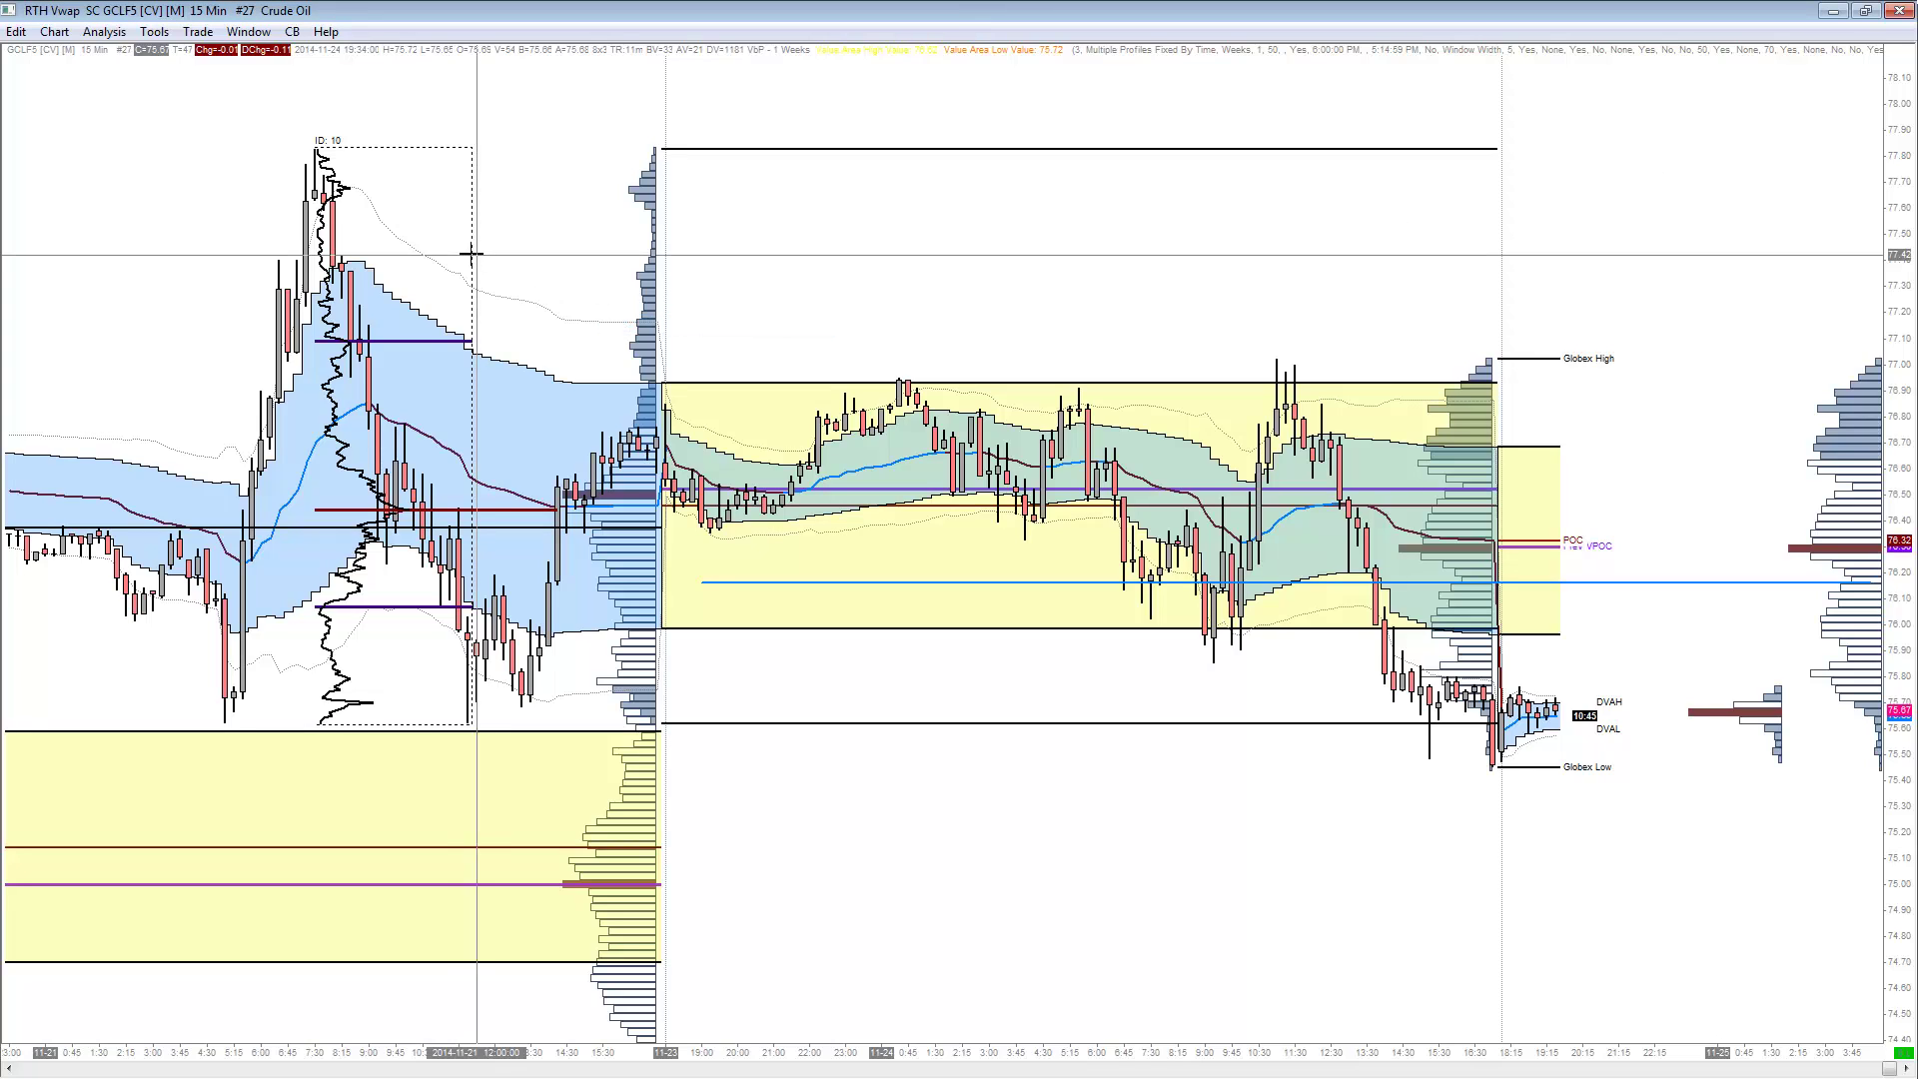
key("Delete")
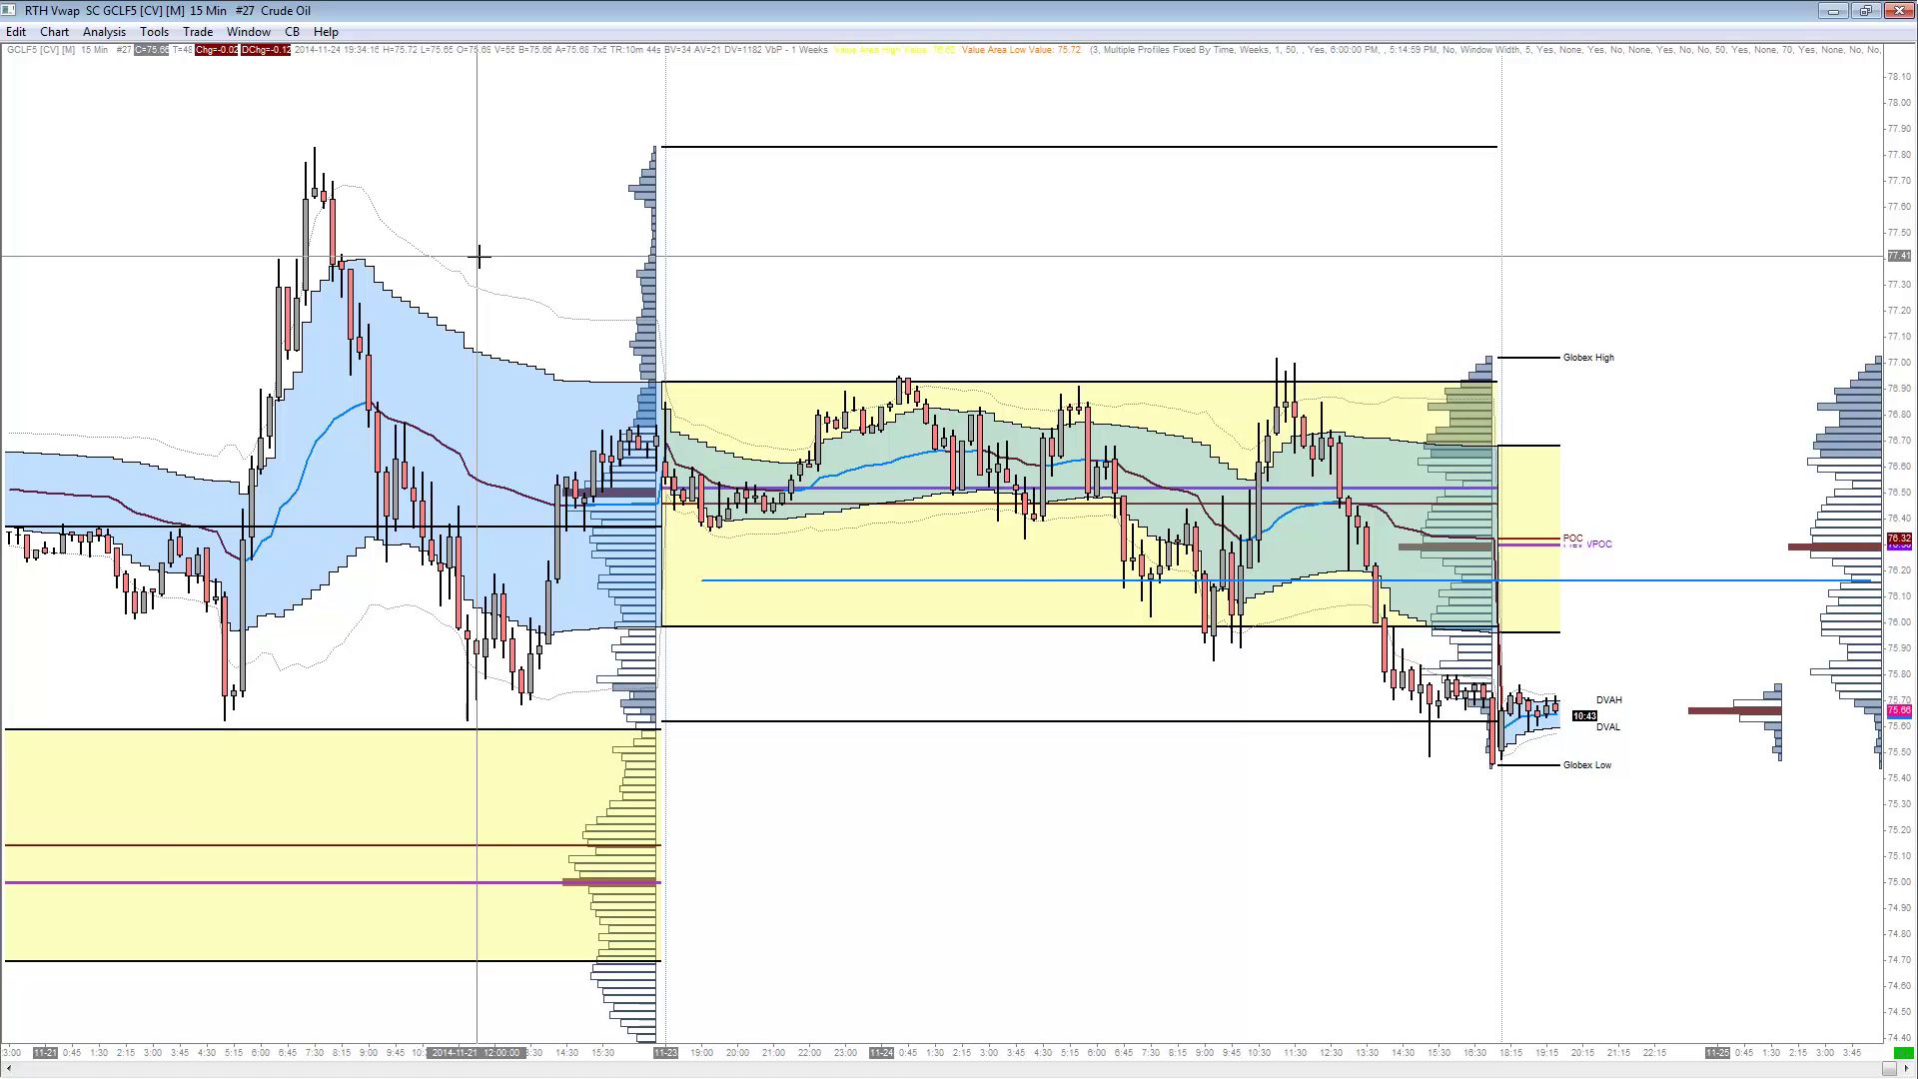